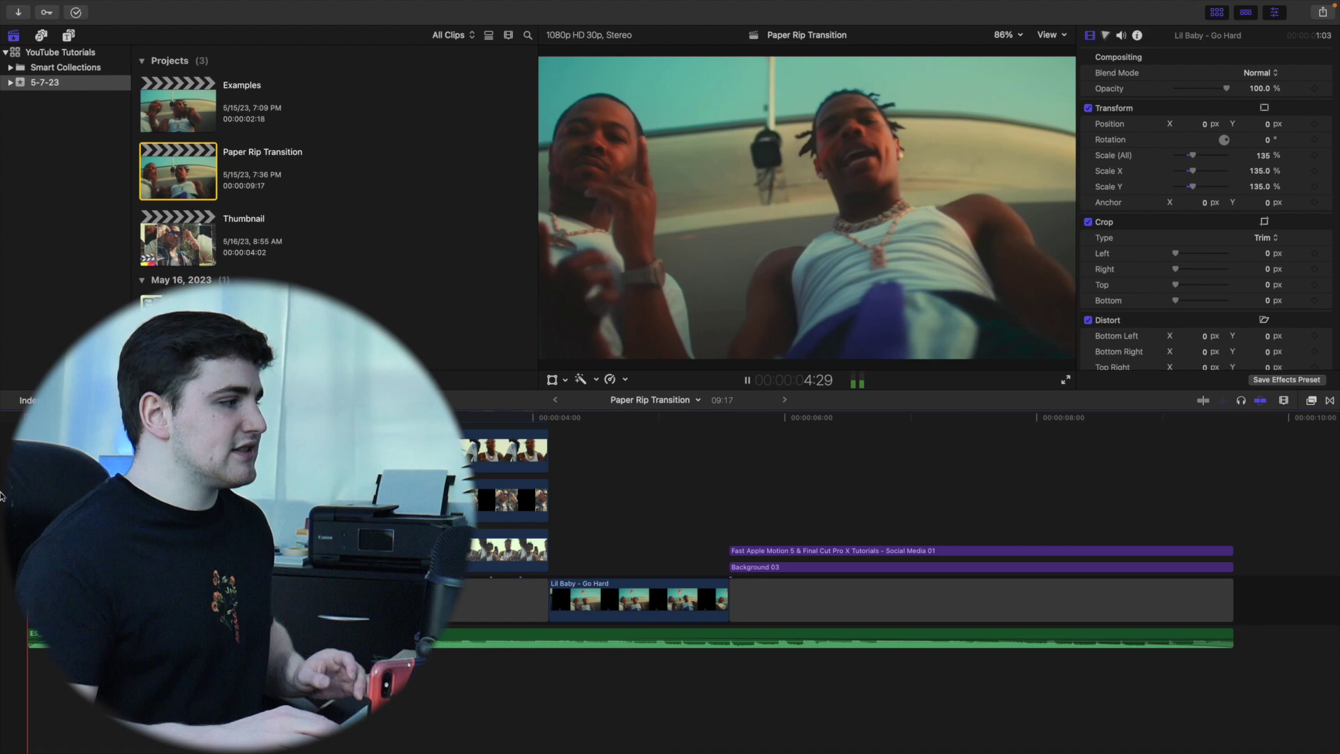
- Play the Paper Rip Transition project from the start and stop just after the rip
key(Home)
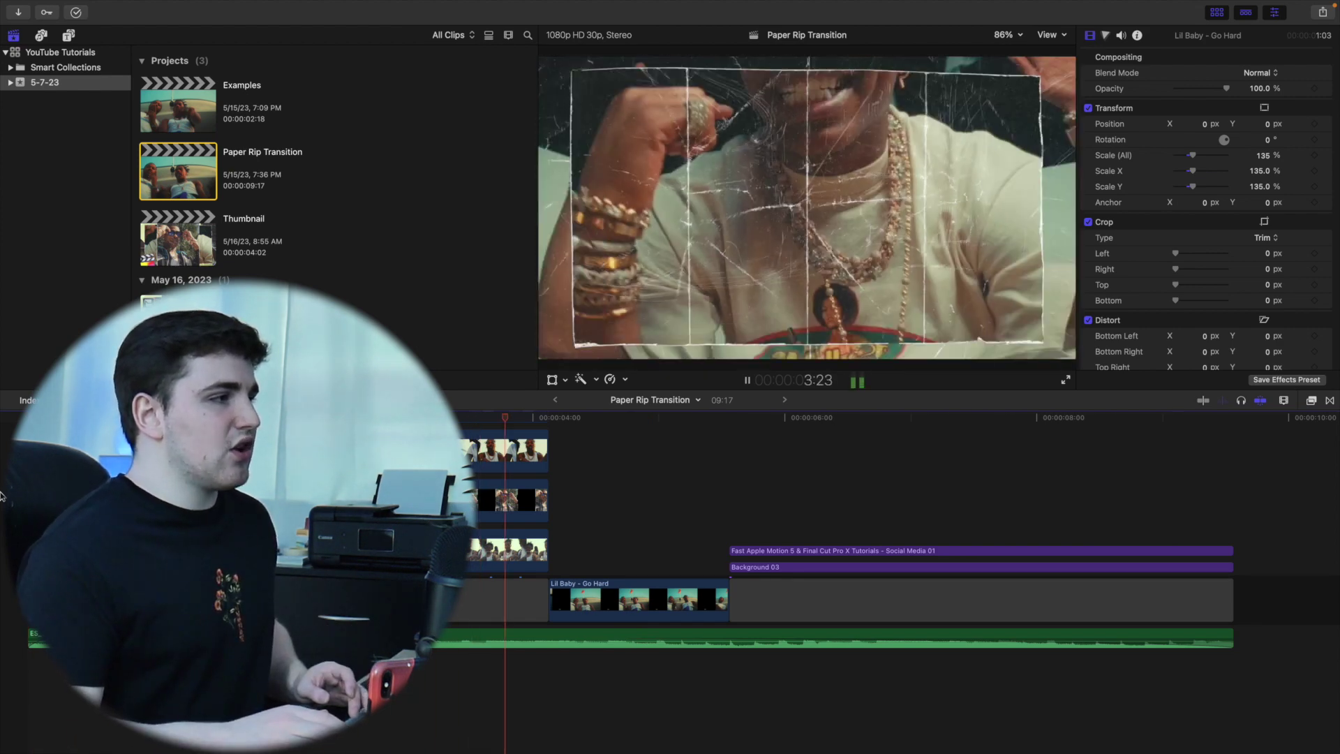
key(space)
key(c)
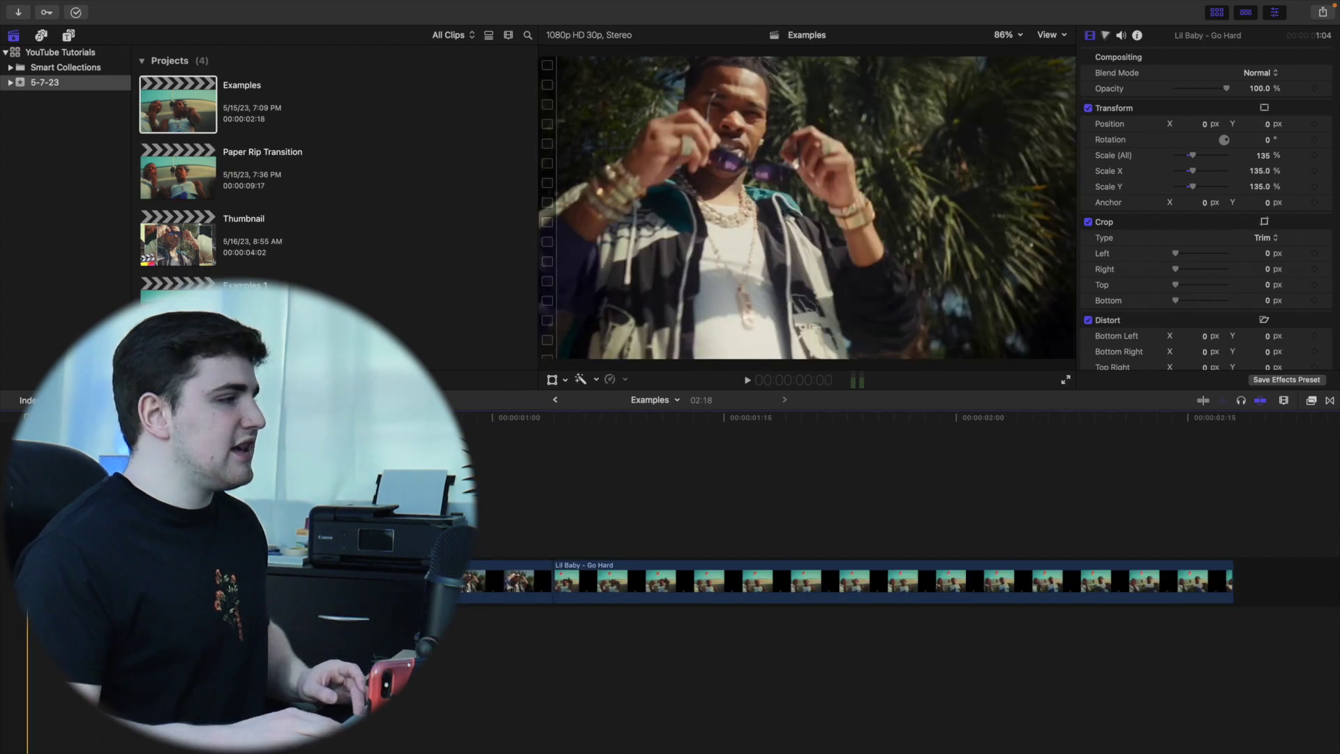
- Play through the Examples project, return to its start, and bring up Media Import
key(space)
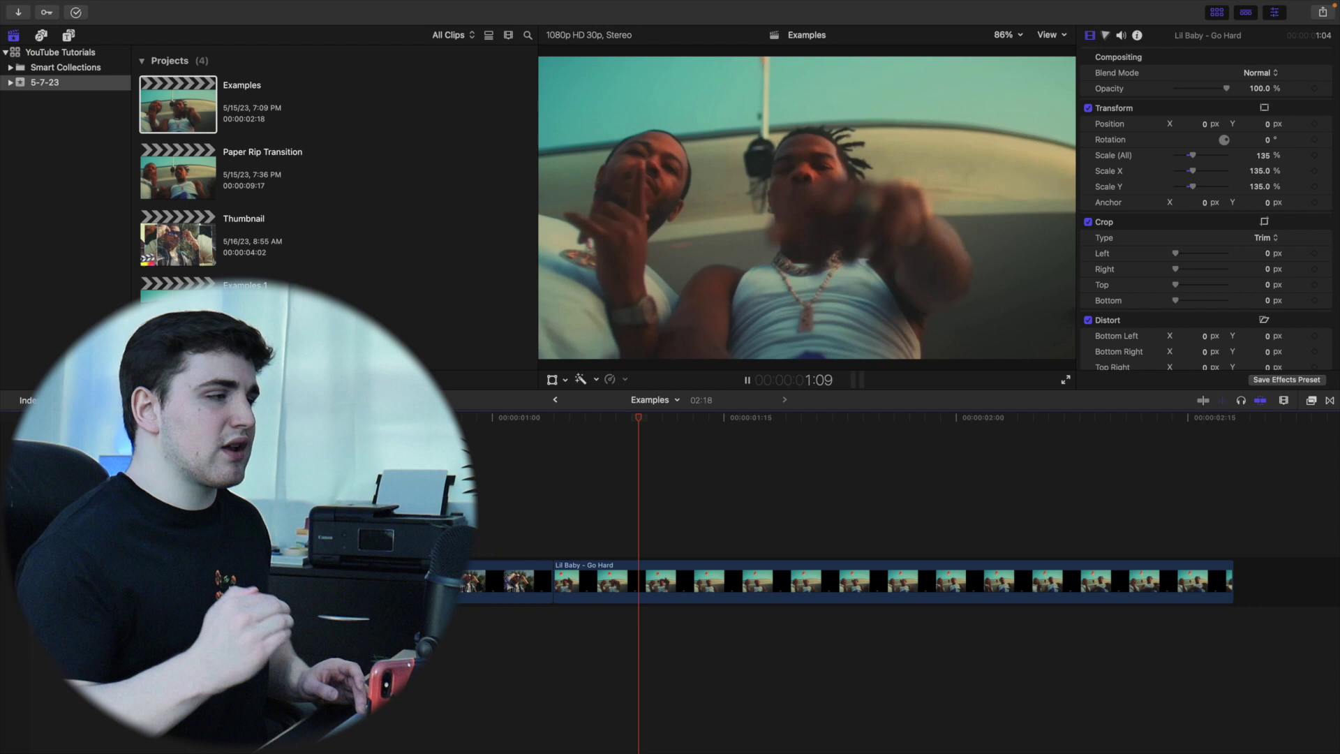
key(space)
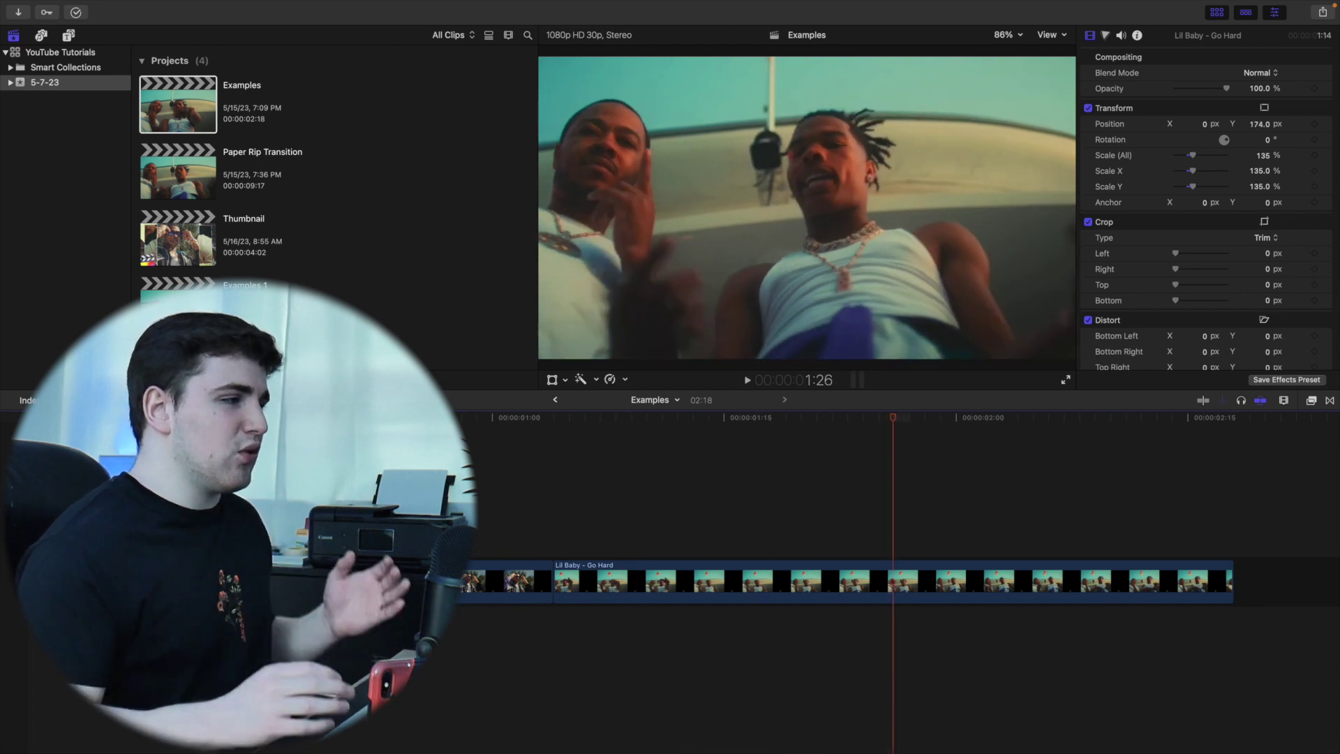
key(Home)
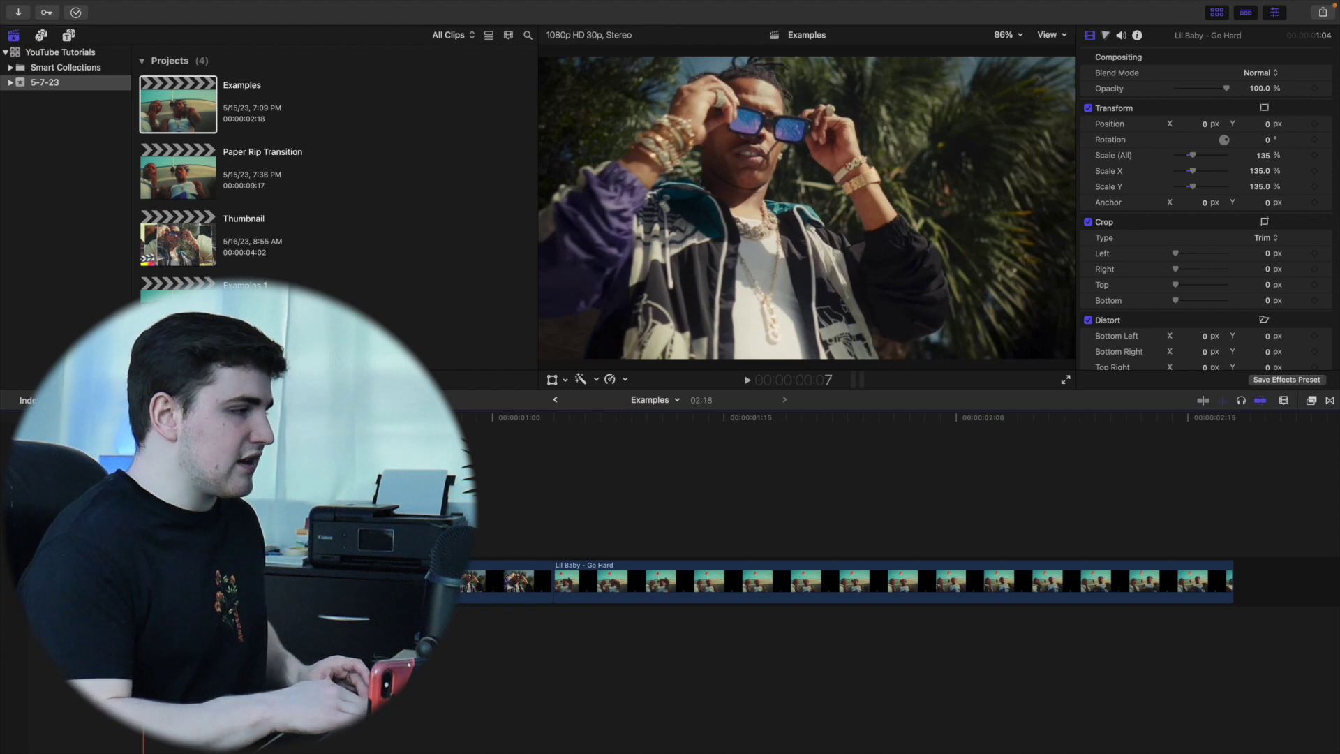
key(super+i)
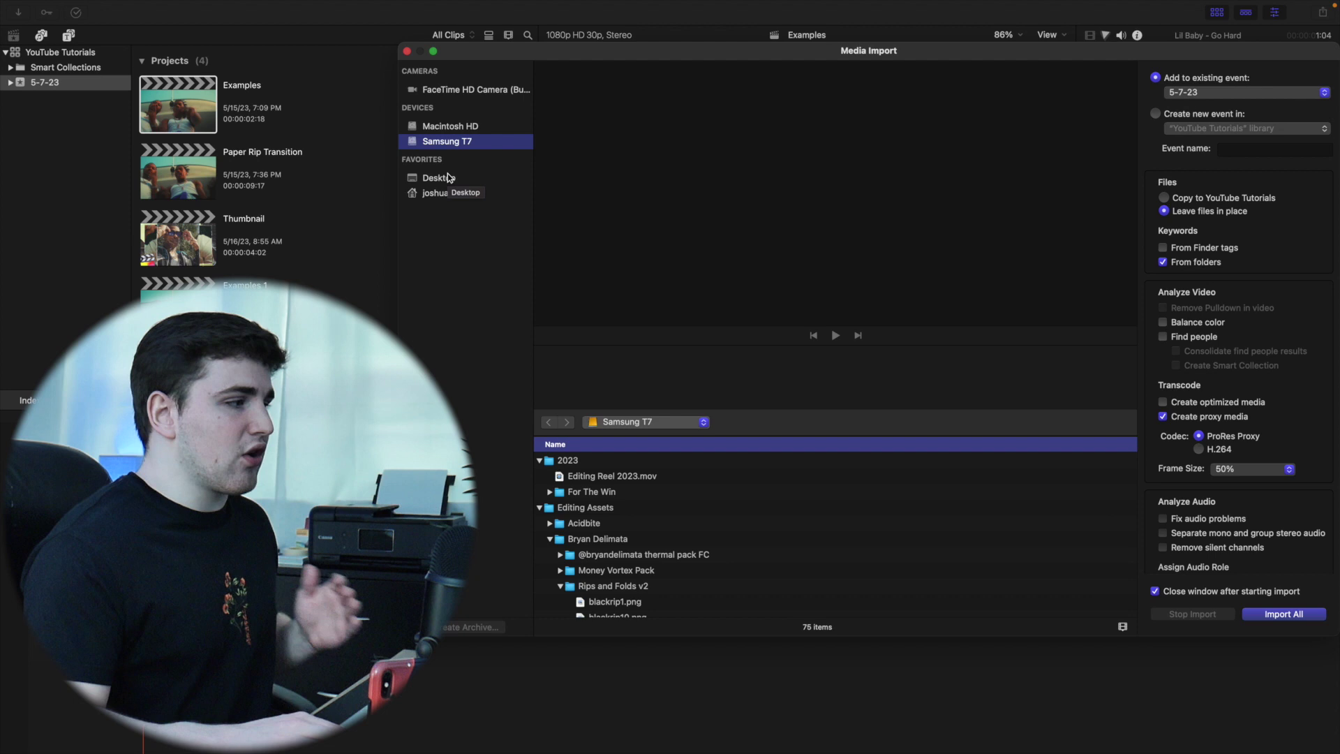
- Expand the Rips and Folds v2 folder and select blackrip10 through blackrip12
scroll(596, 536, down, 3)
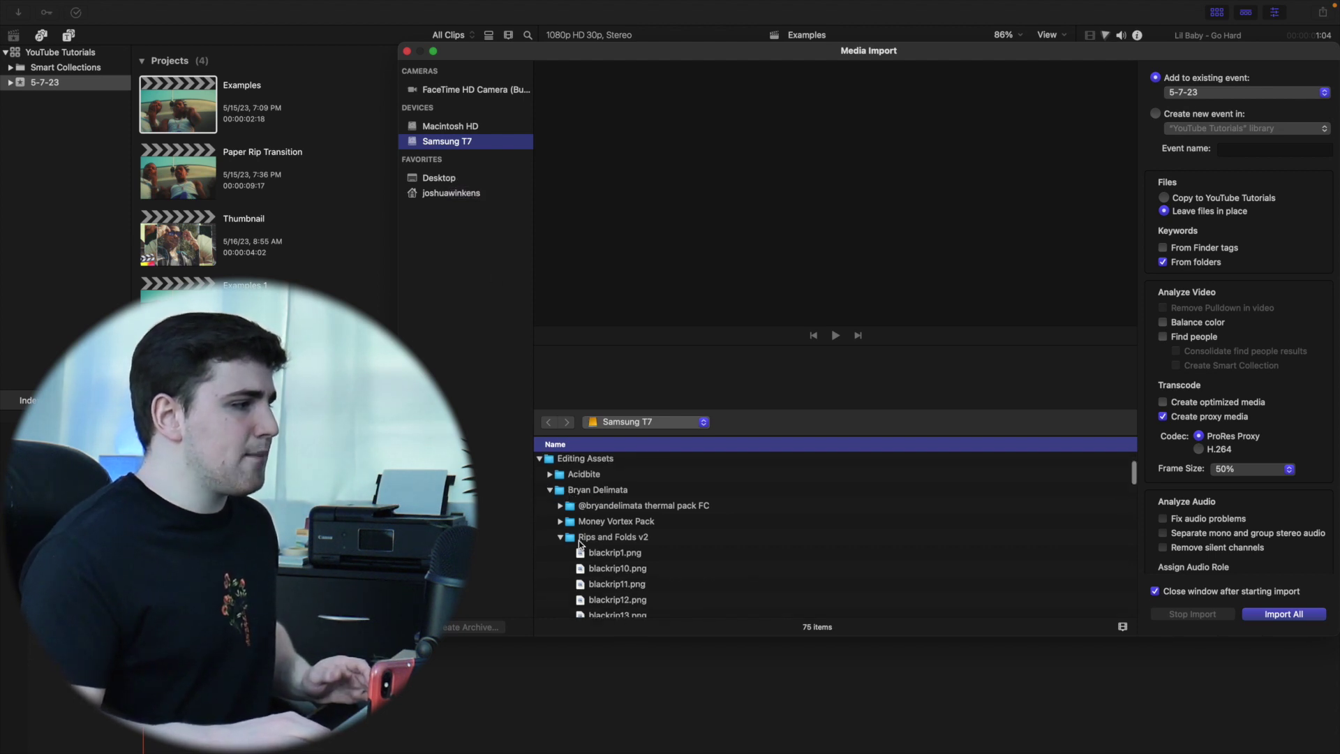
click(561, 539)
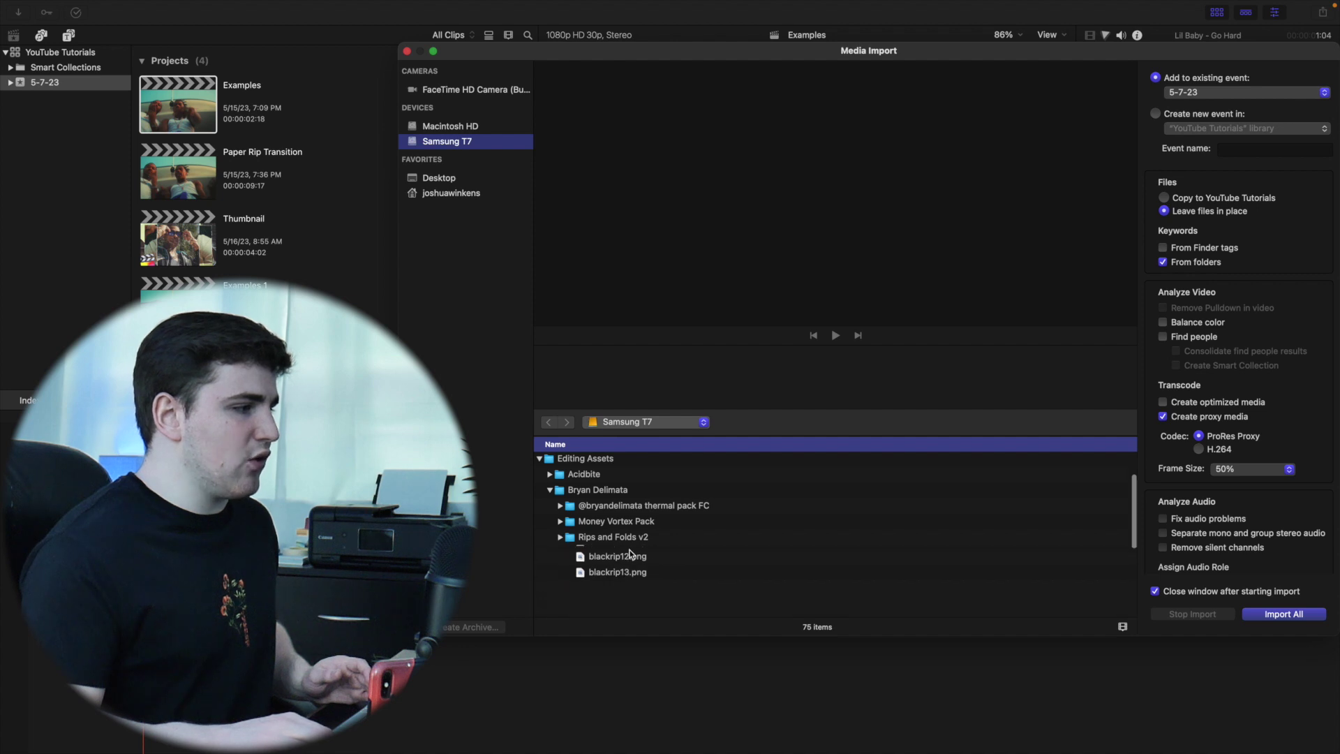
click(560, 538)
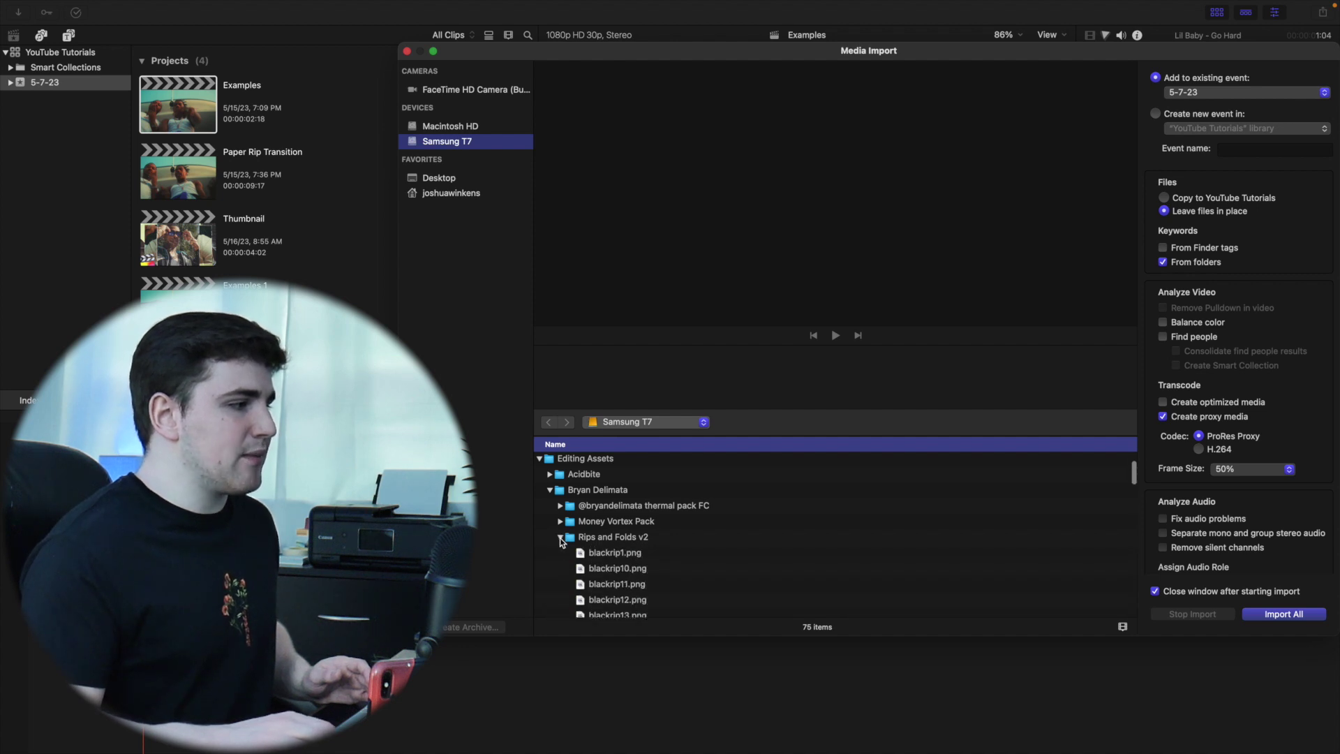
scroll(607, 545, down, 2)
click(614, 530)
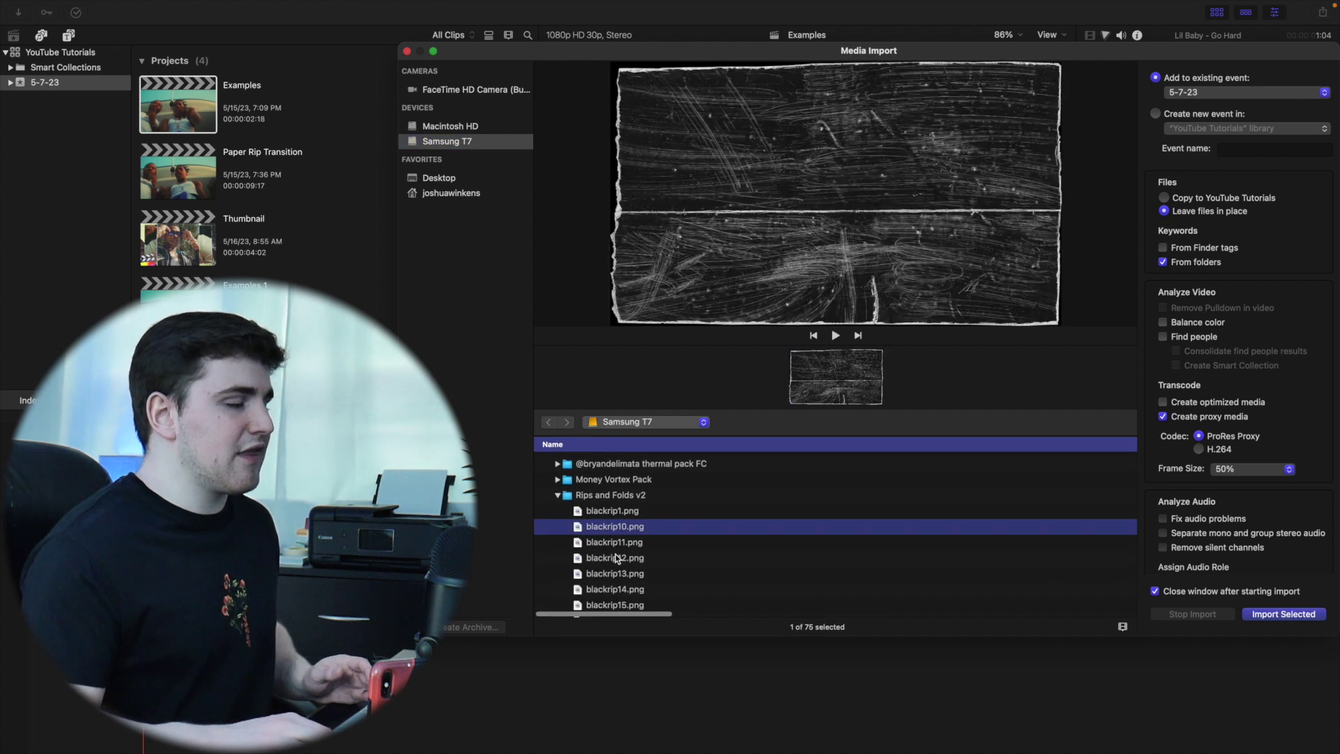
click(613, 558)
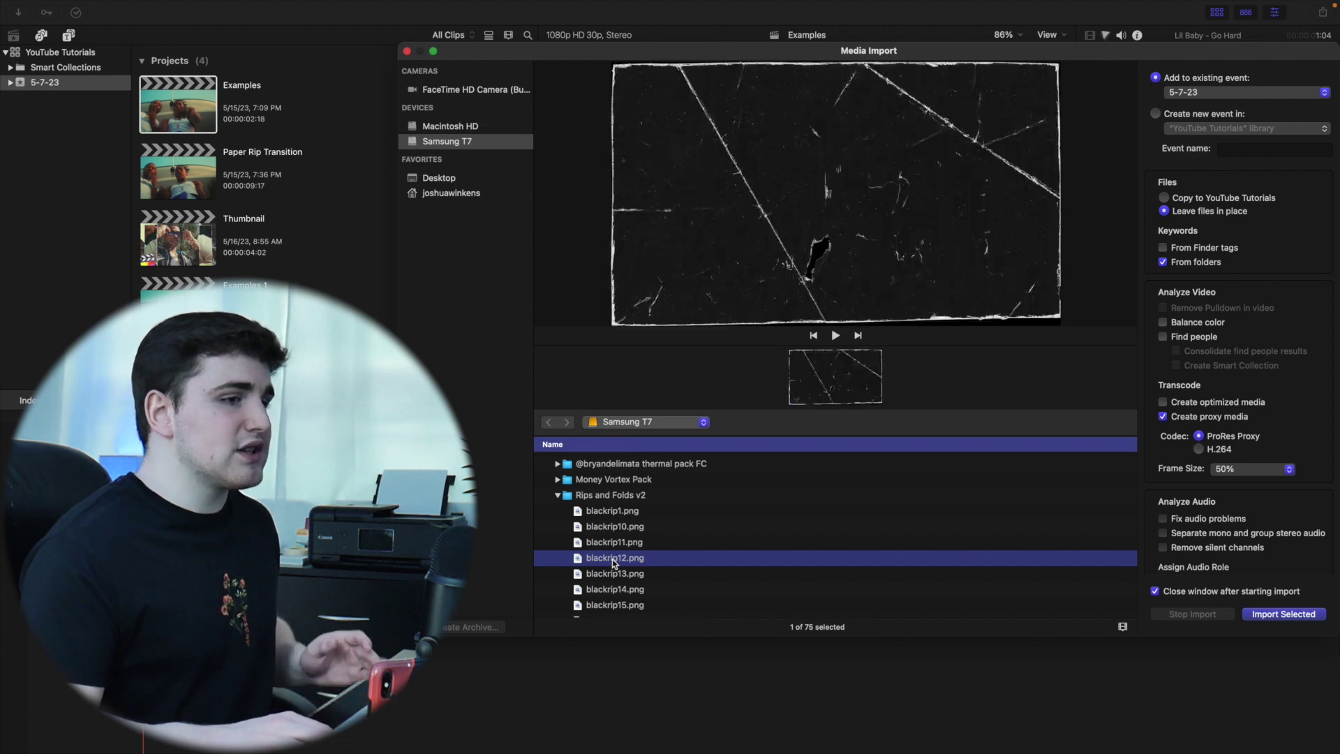
drag(613, 559, 611, 526)
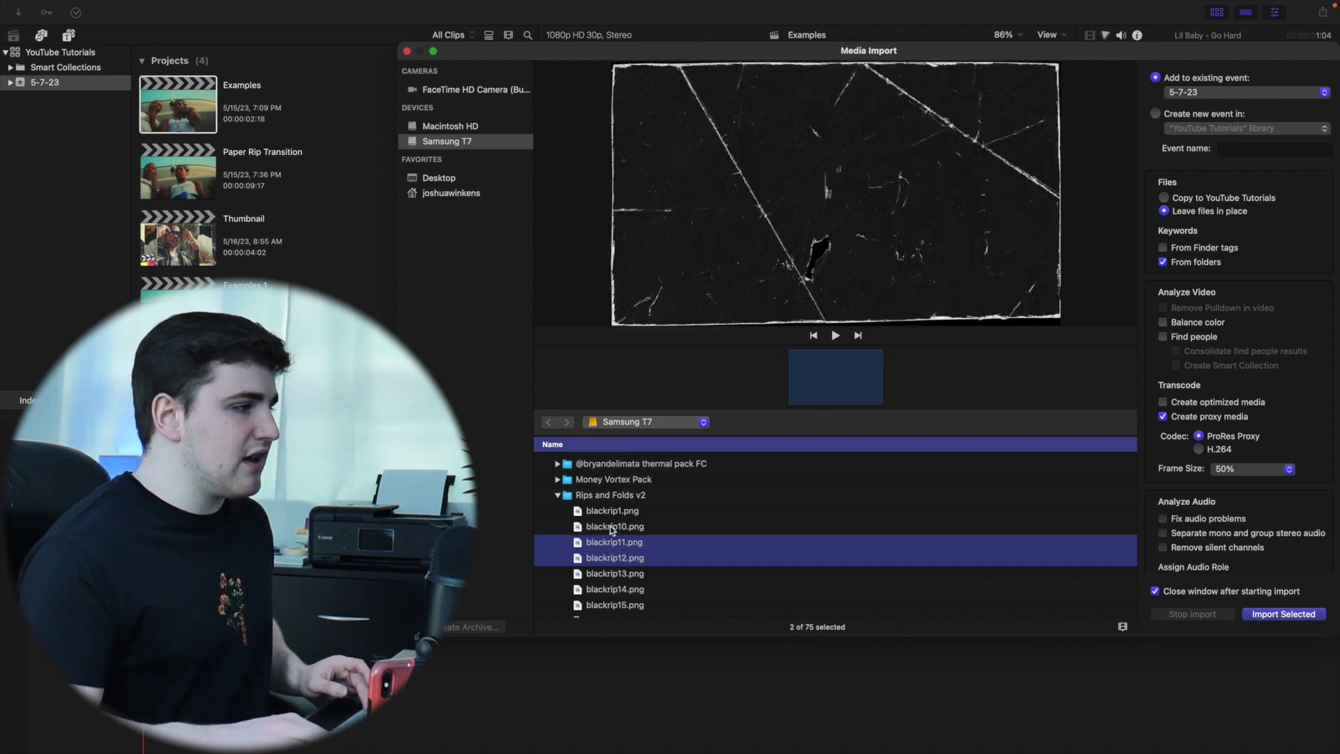
- Choose more blackrip overlays down to blackrip32 and import them into the 5-7-23 event
click(608, 515)
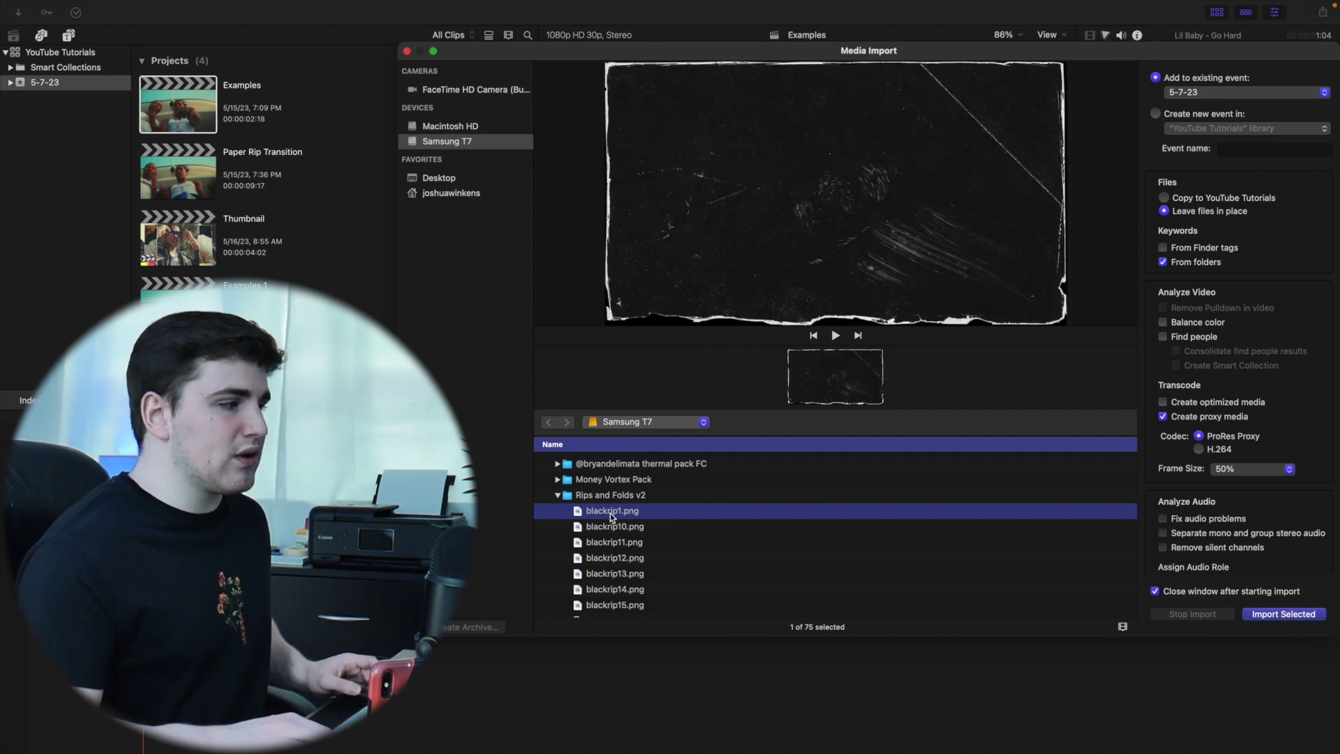
shift+click(605, 588)
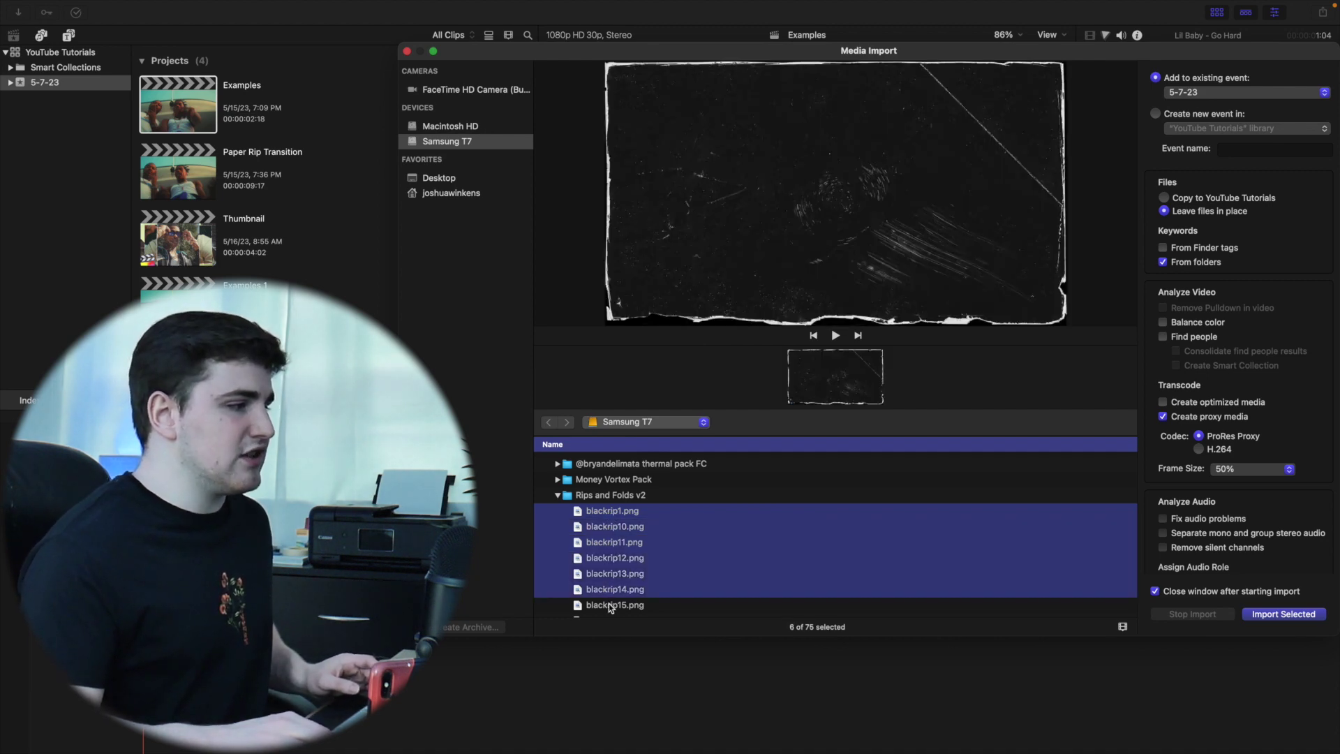
click(609, 603)
scroll(613, 559, down, 5)
scroll(613, 564, down, 1)
click(580, 564)
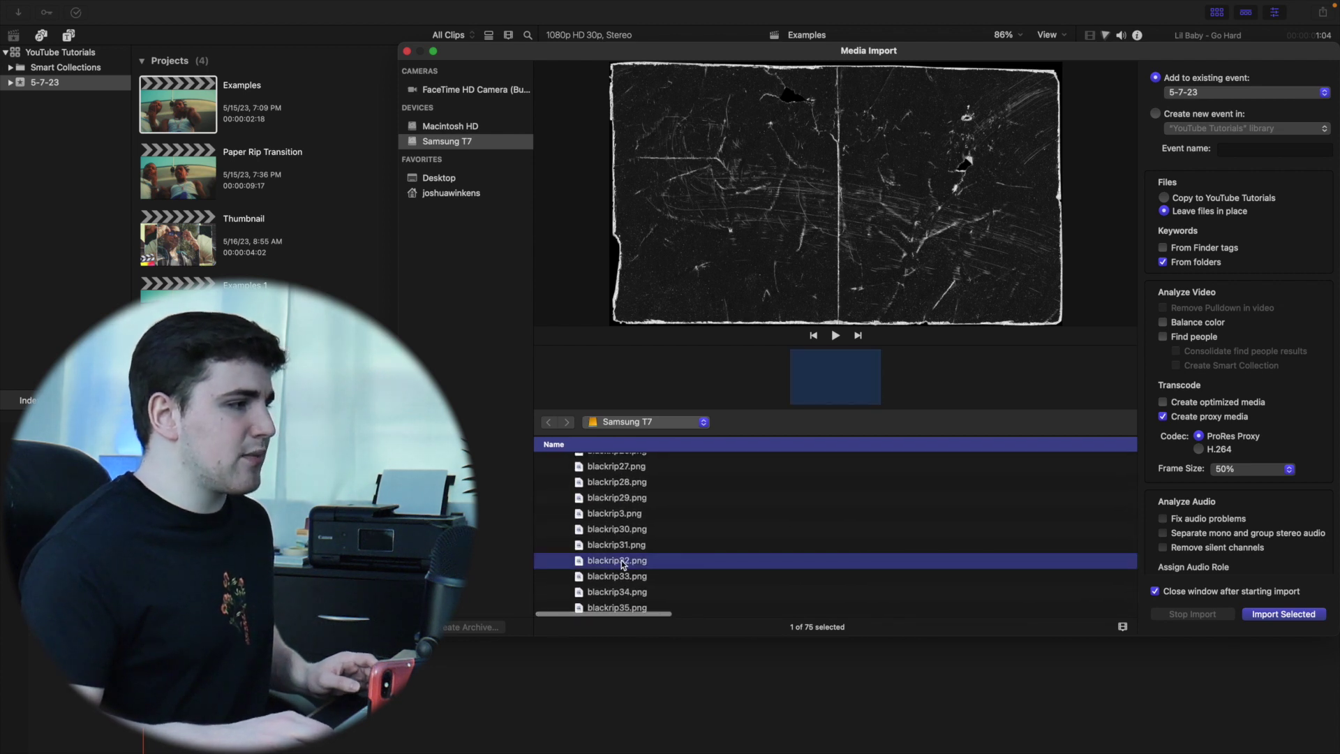
click(1290, 615)
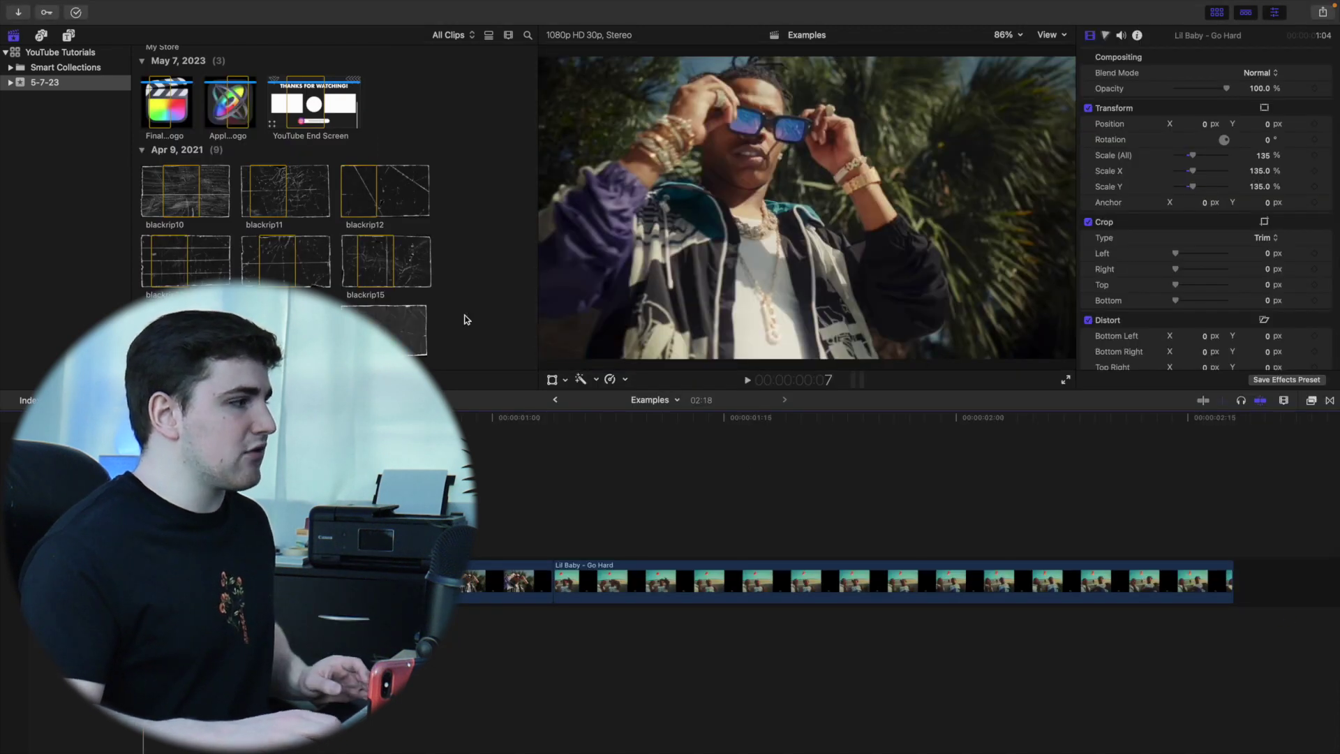
scroll(466, 320, down, 3)
click(383, 284)
key(q)
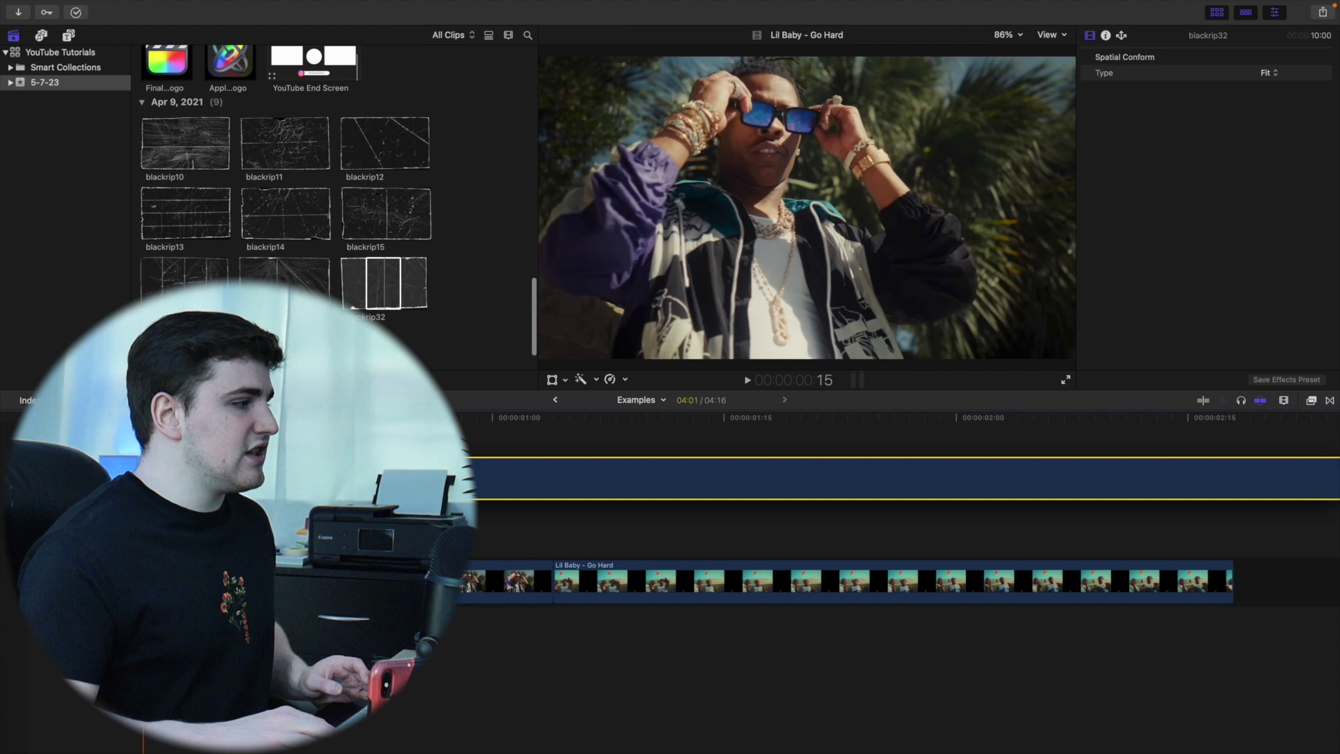
key(Delete)
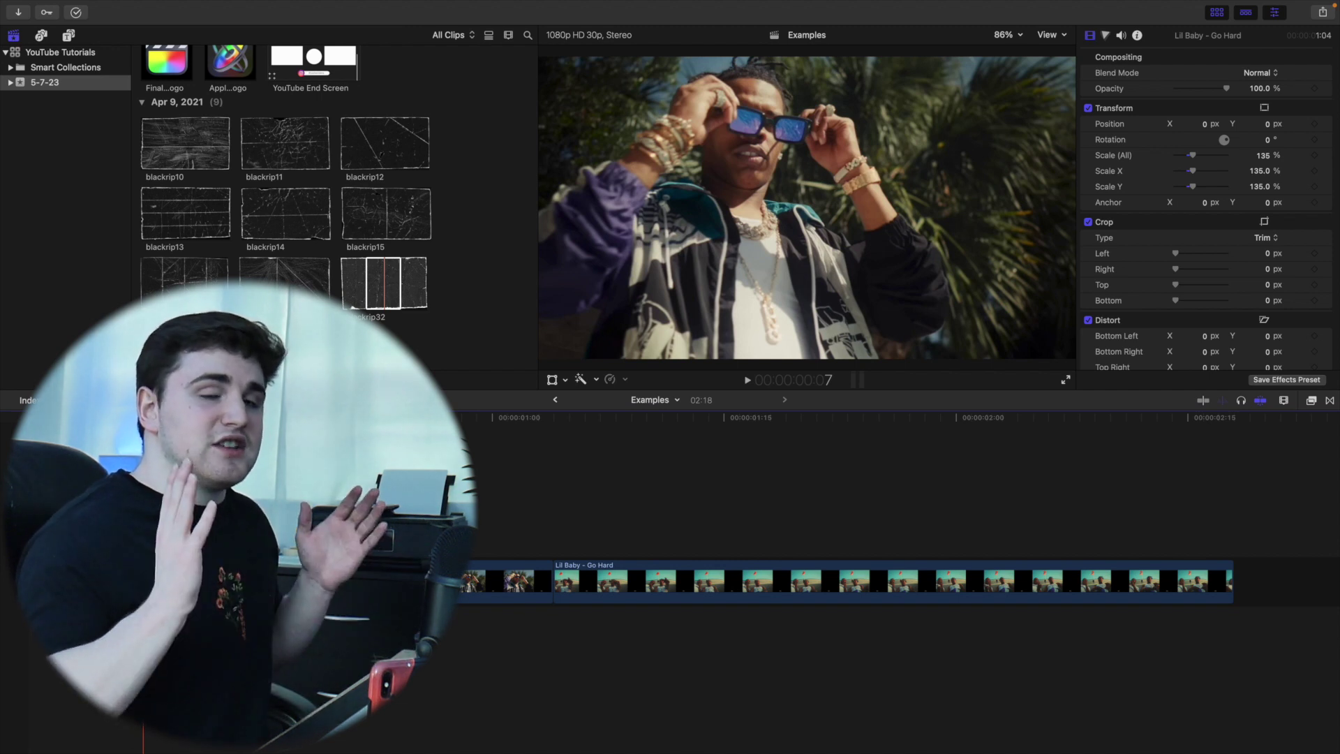
scroll(374, 249, up, 10)
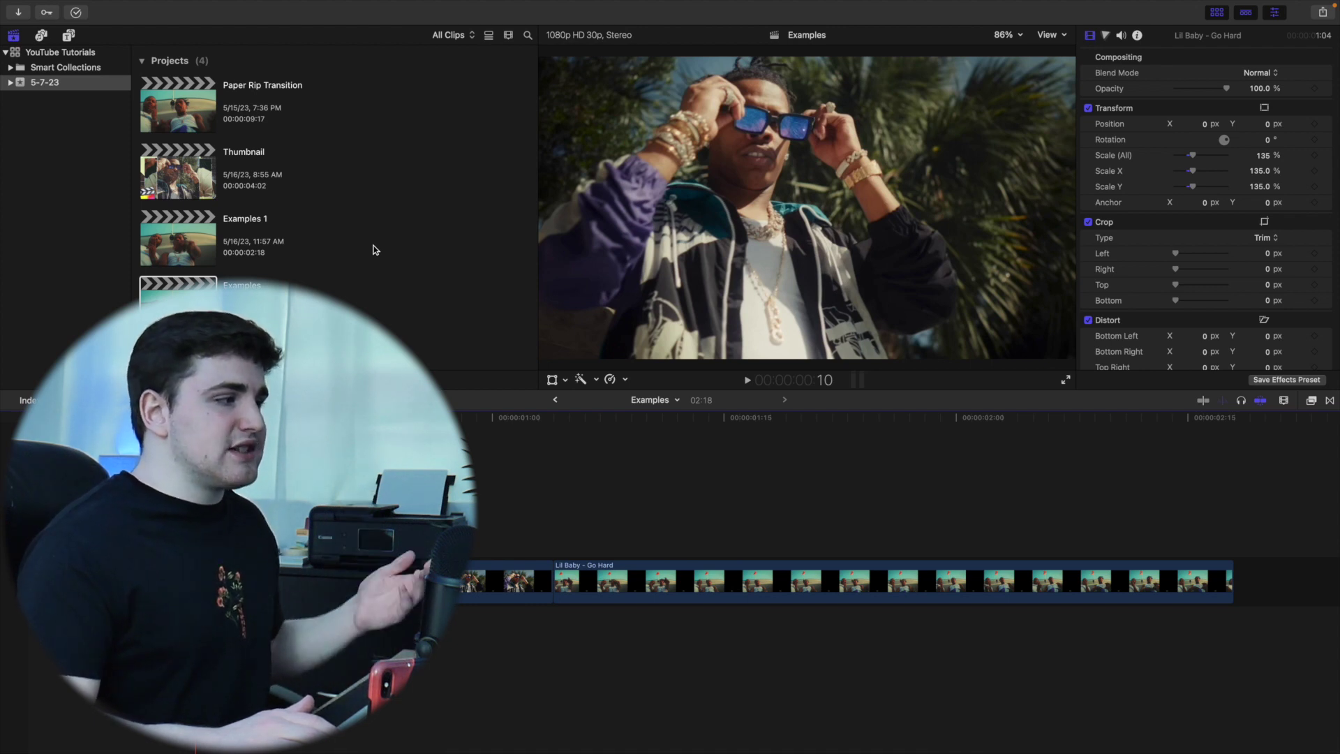
scroll(377, 251, down, 8)
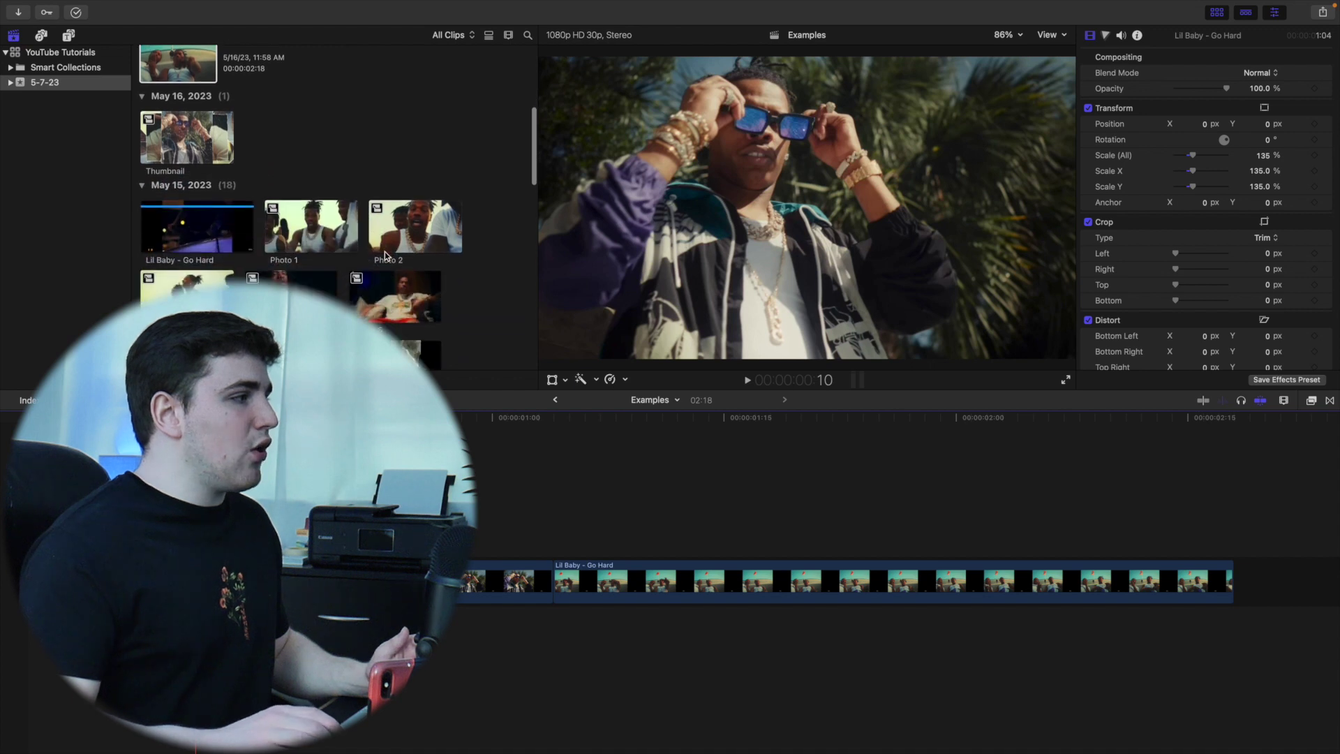
click(286, 173)
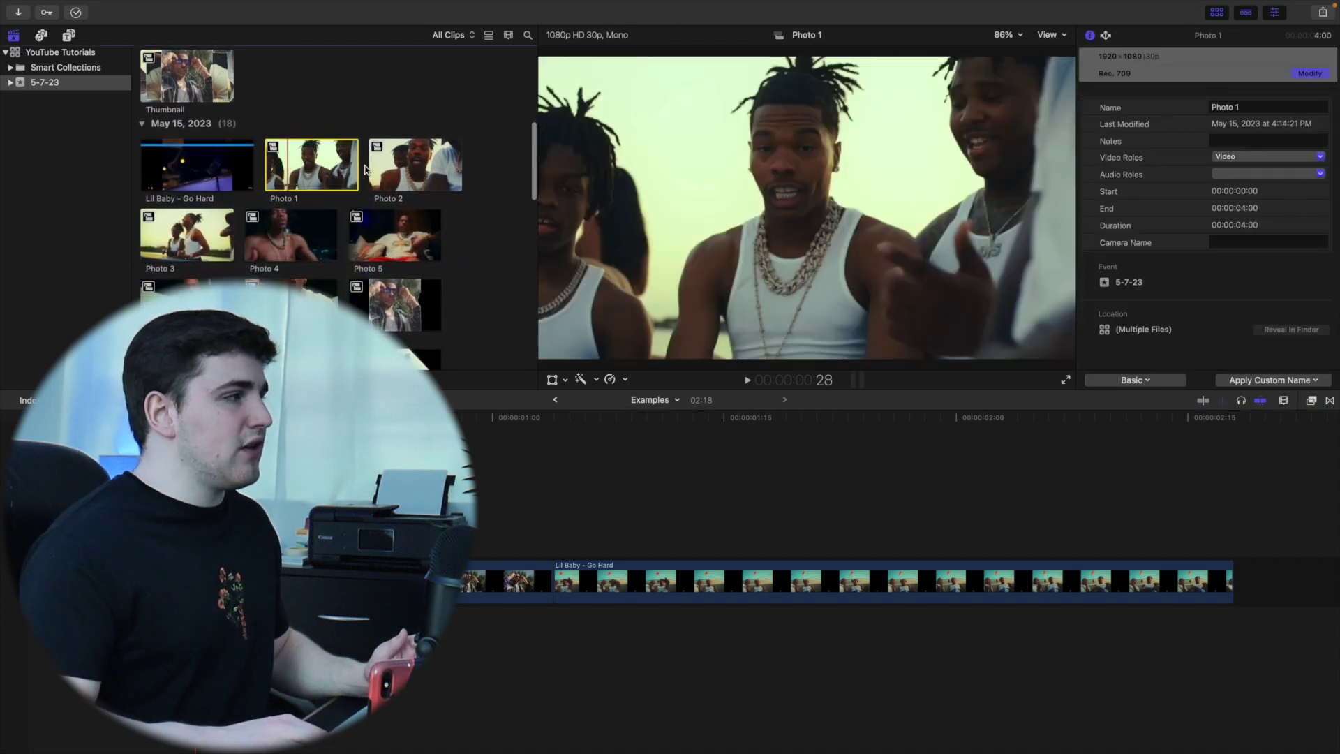
click(392, 172)
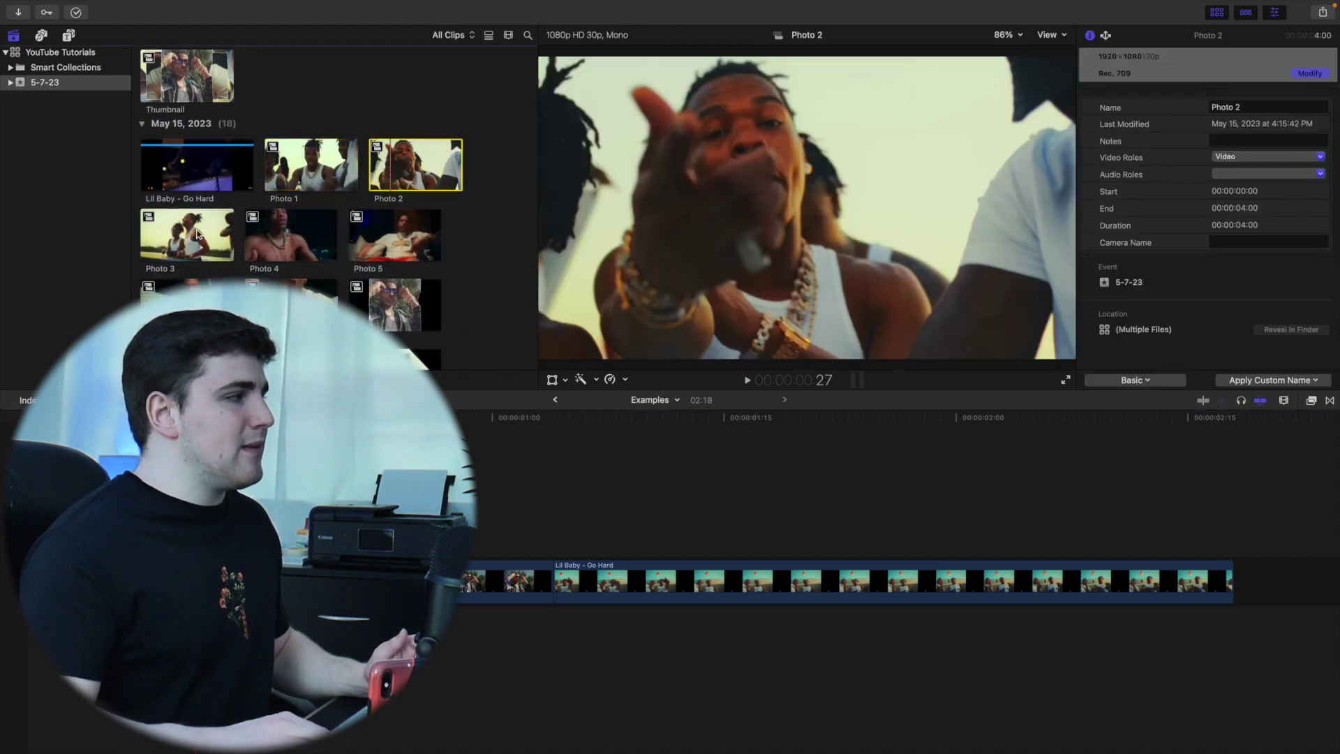
click(197, 234)
click(286, 241)
key(Right)
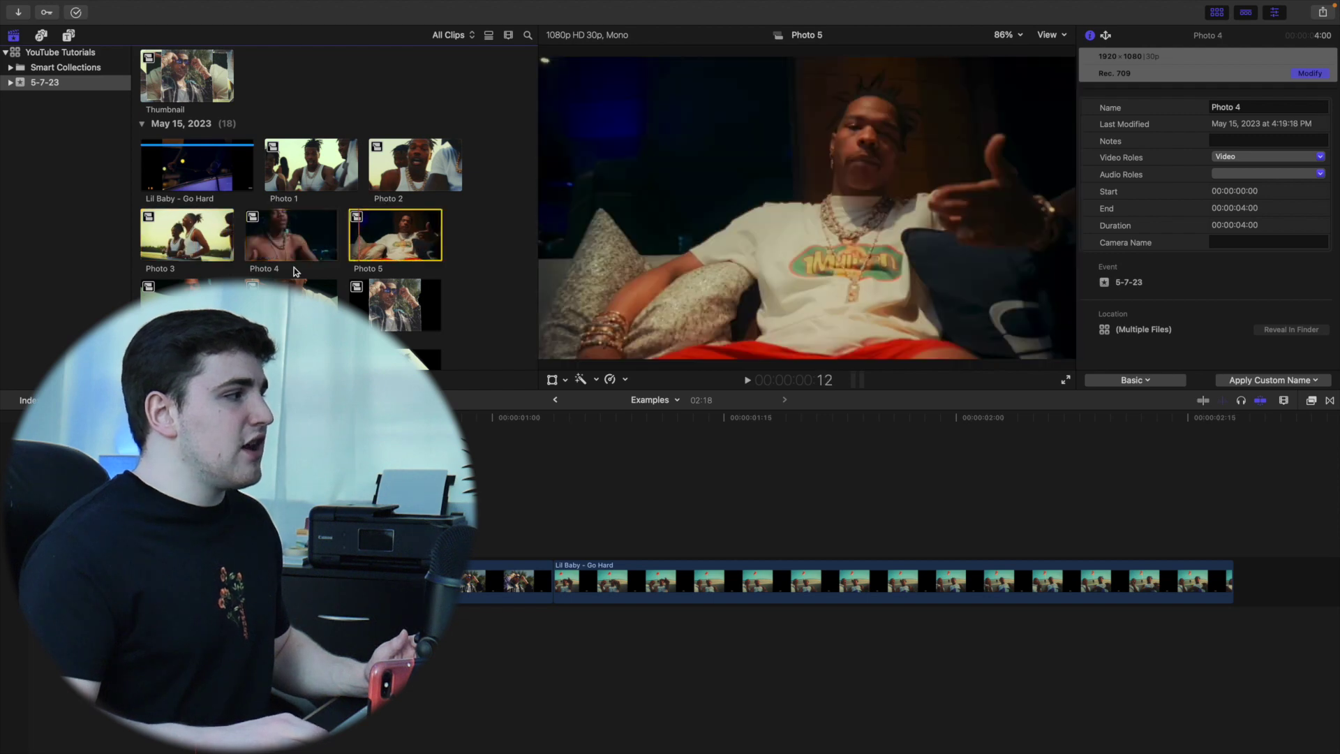
key(Right)
key(Right)
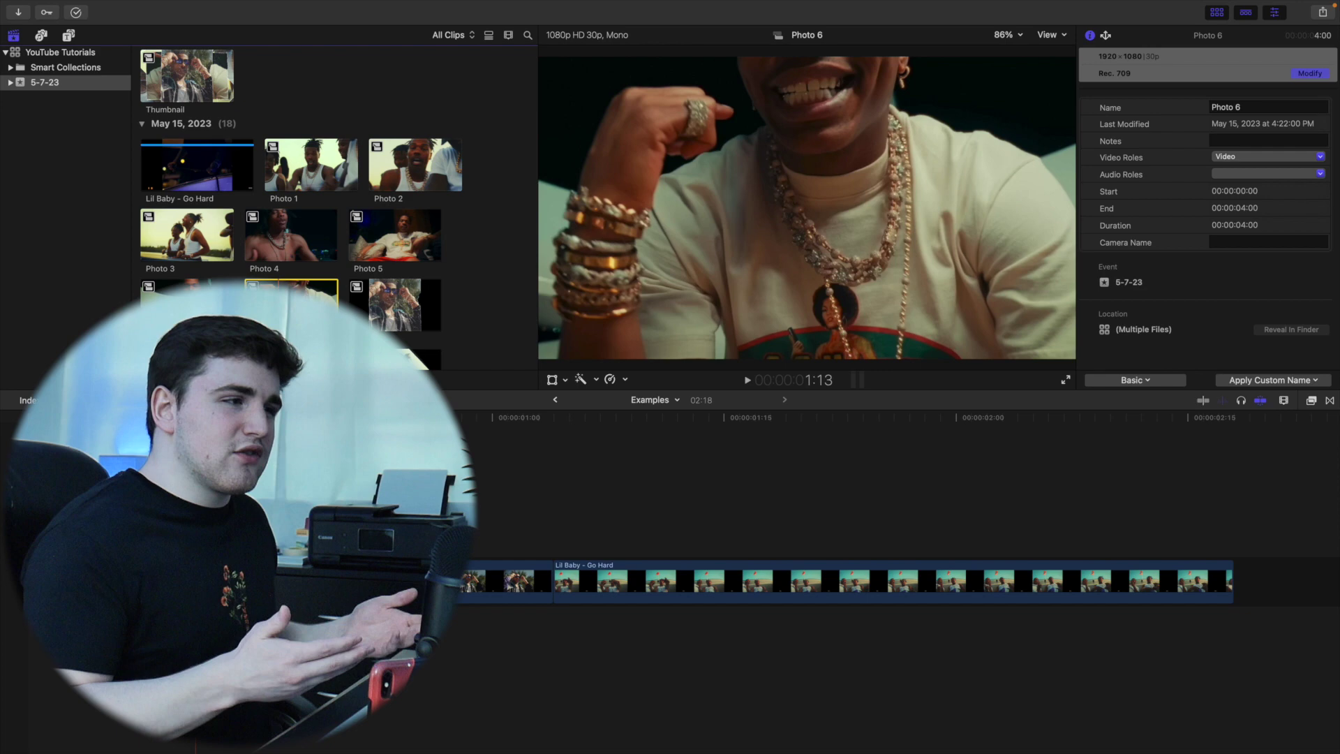
scroll(239, 237, up, 10)
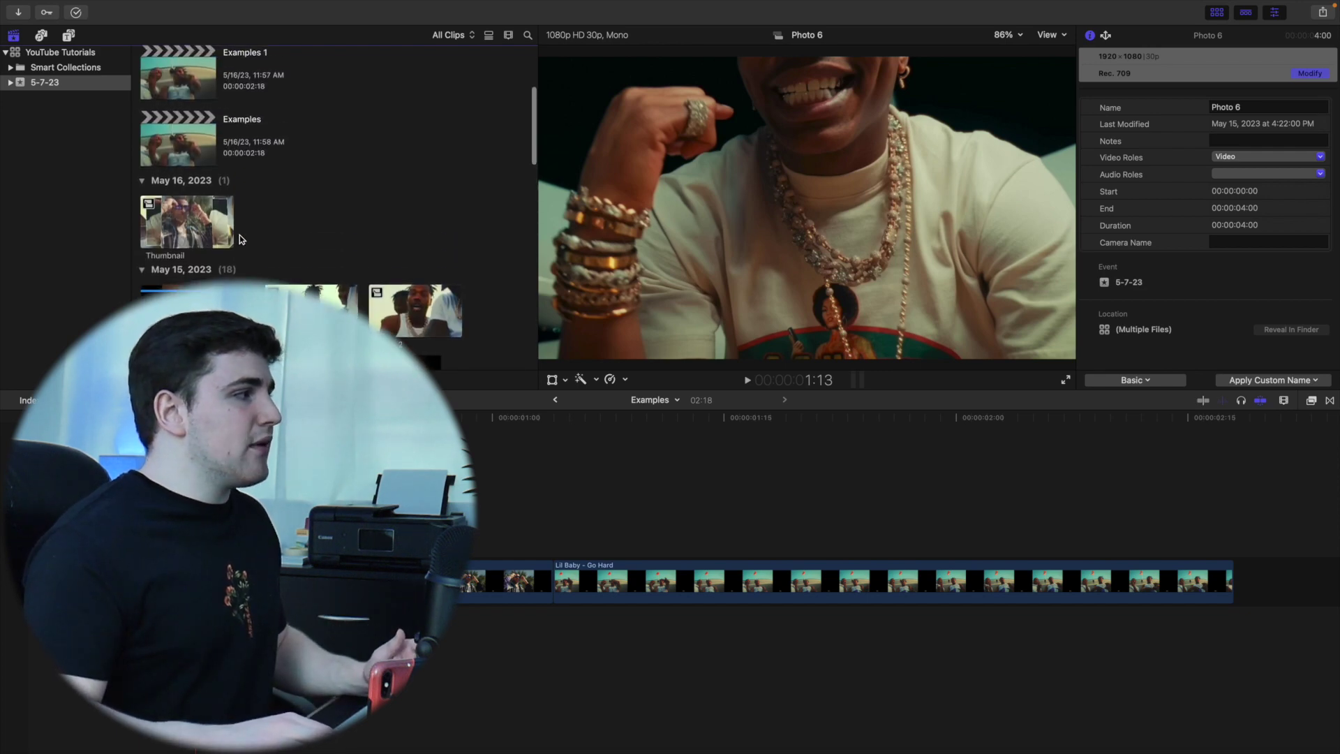
click(178, 287)
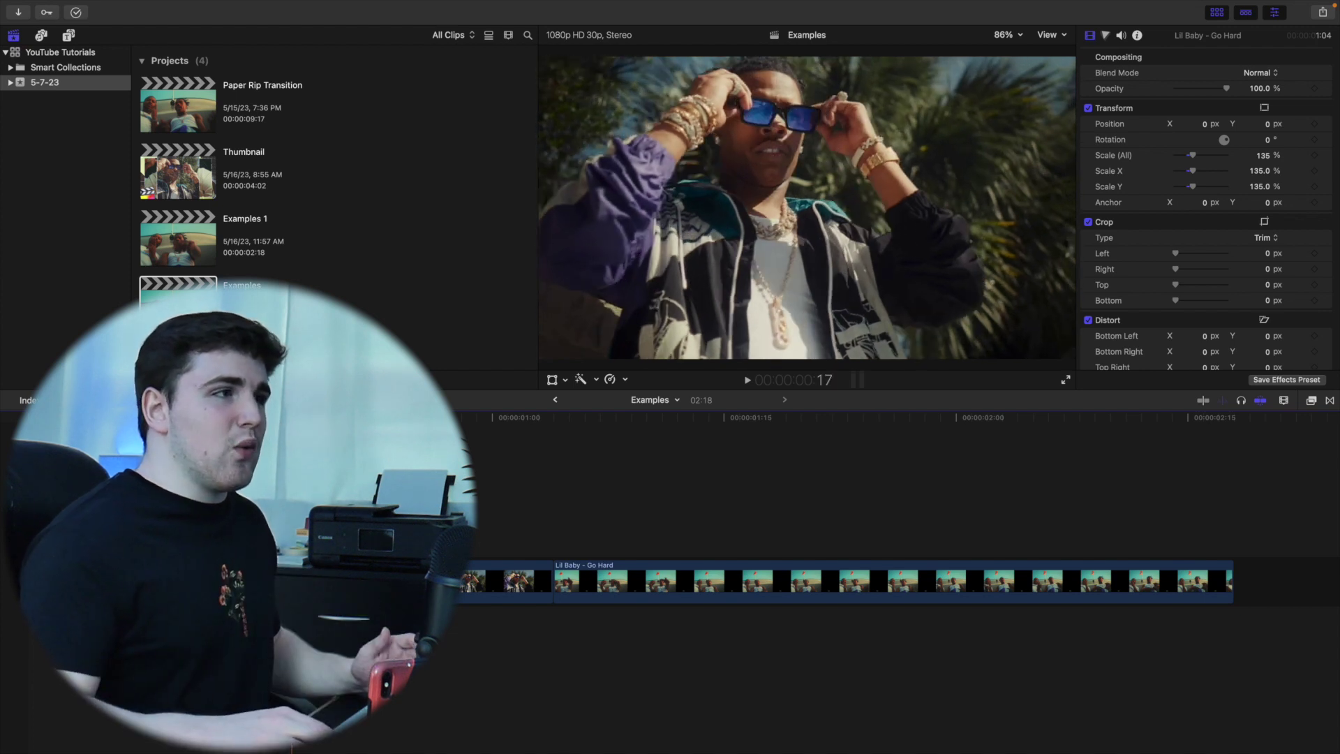
click(1322, 13)
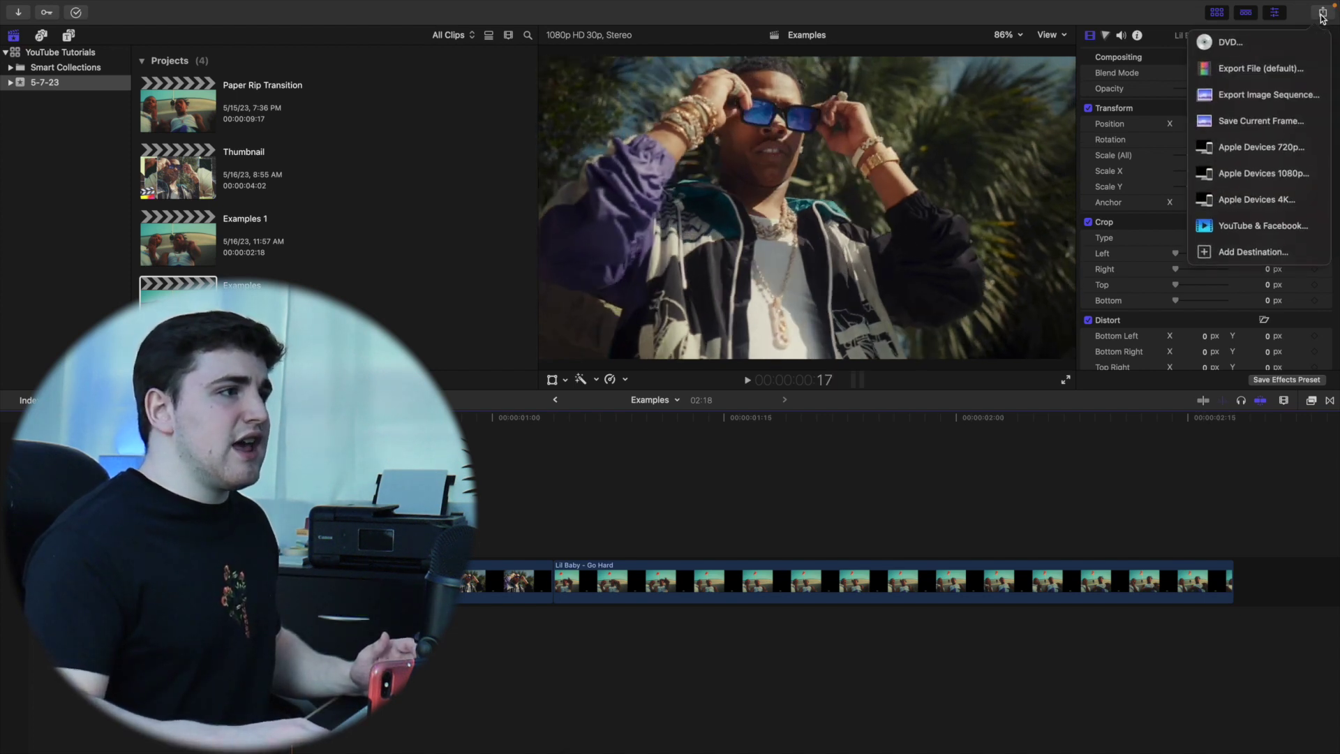
click(1253, 123)
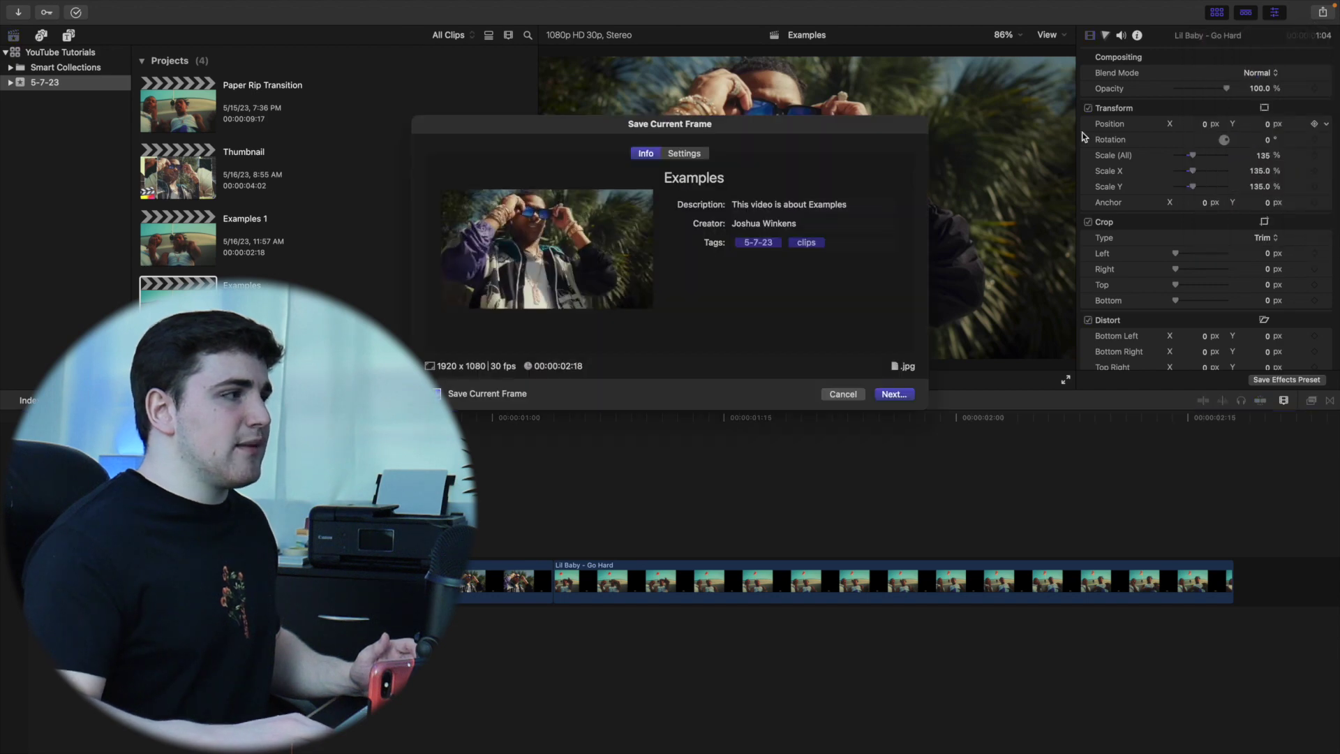
click(686, 154)
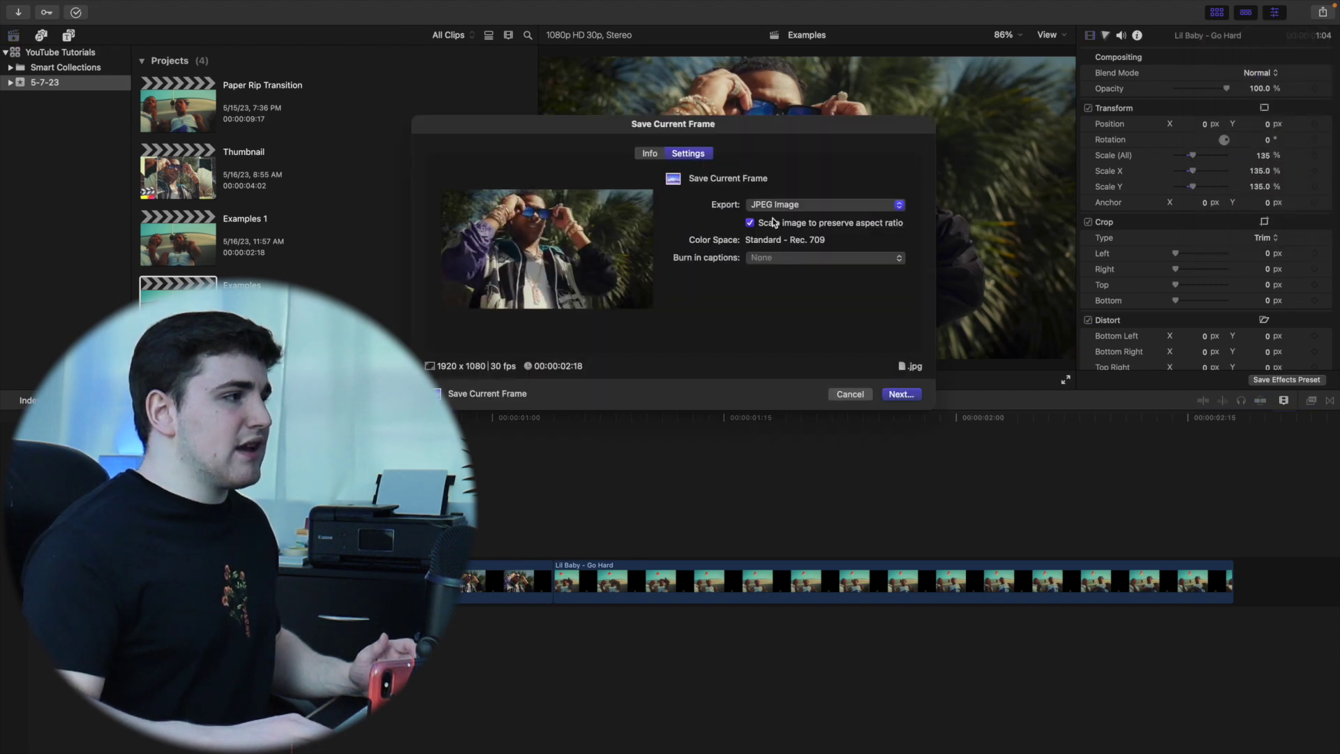
click(850, 397)
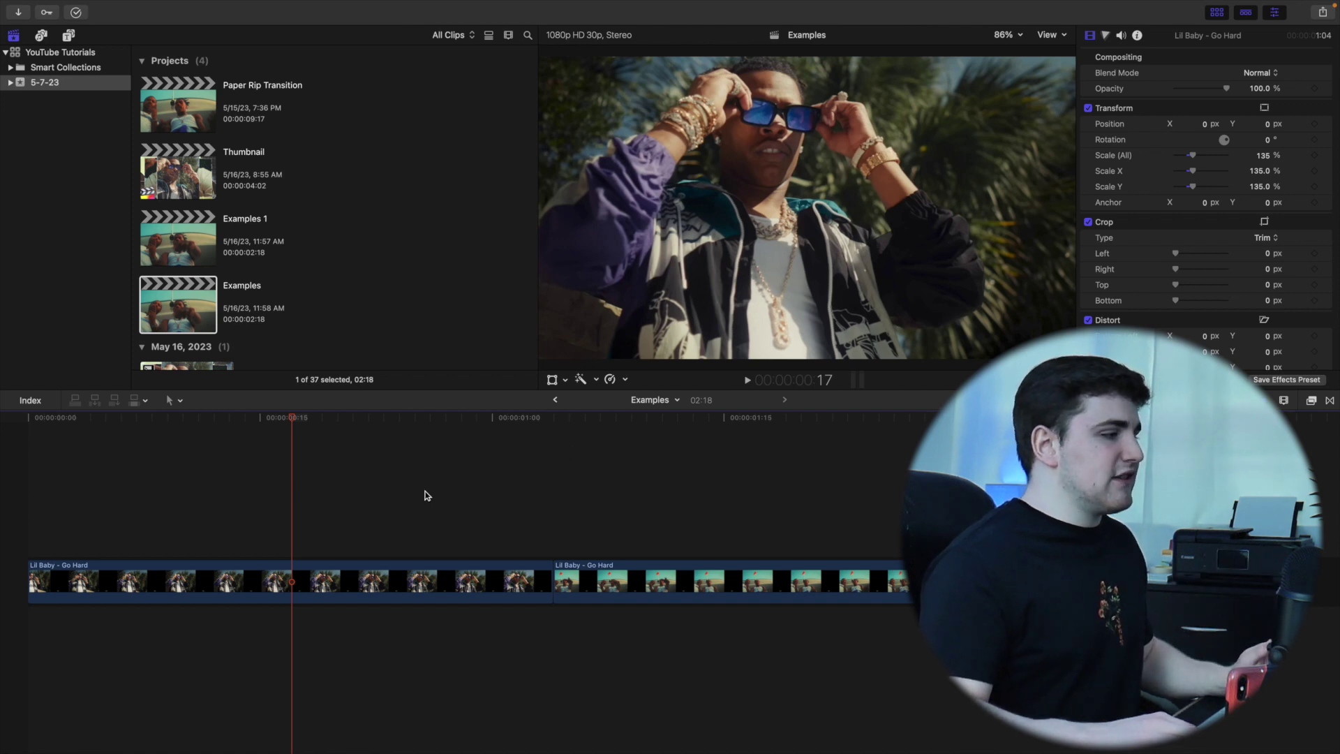
- Add a freeze frame at the last frame of the first Lil Baby - Go Hard clip and replay
click(284, 579)
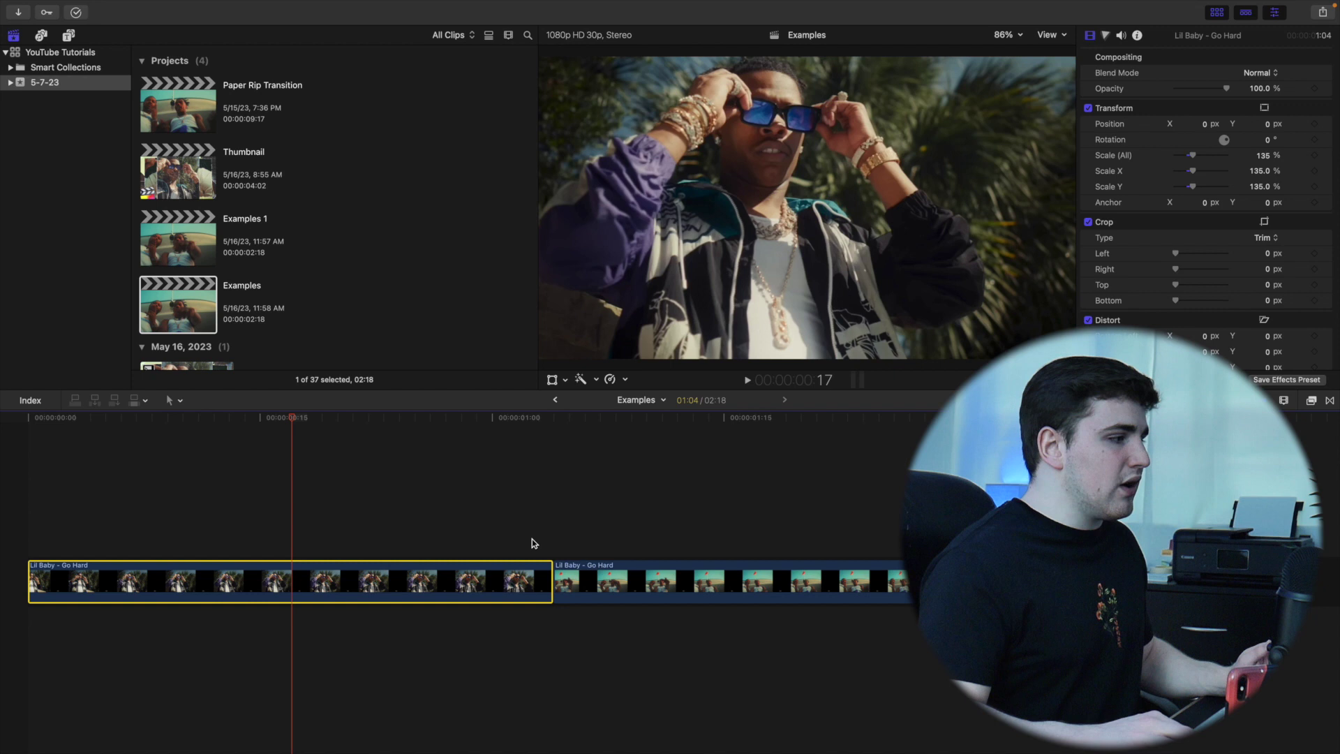
click(554, 519)
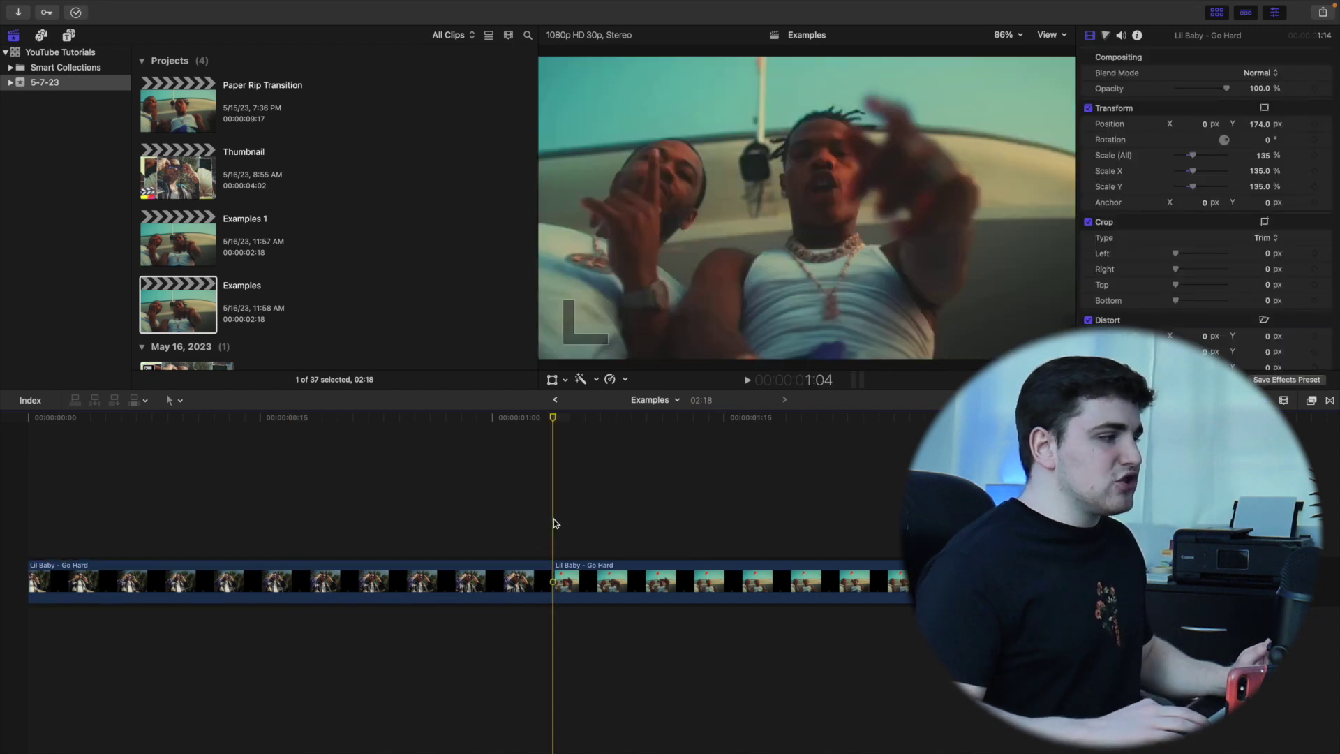
key(Left)
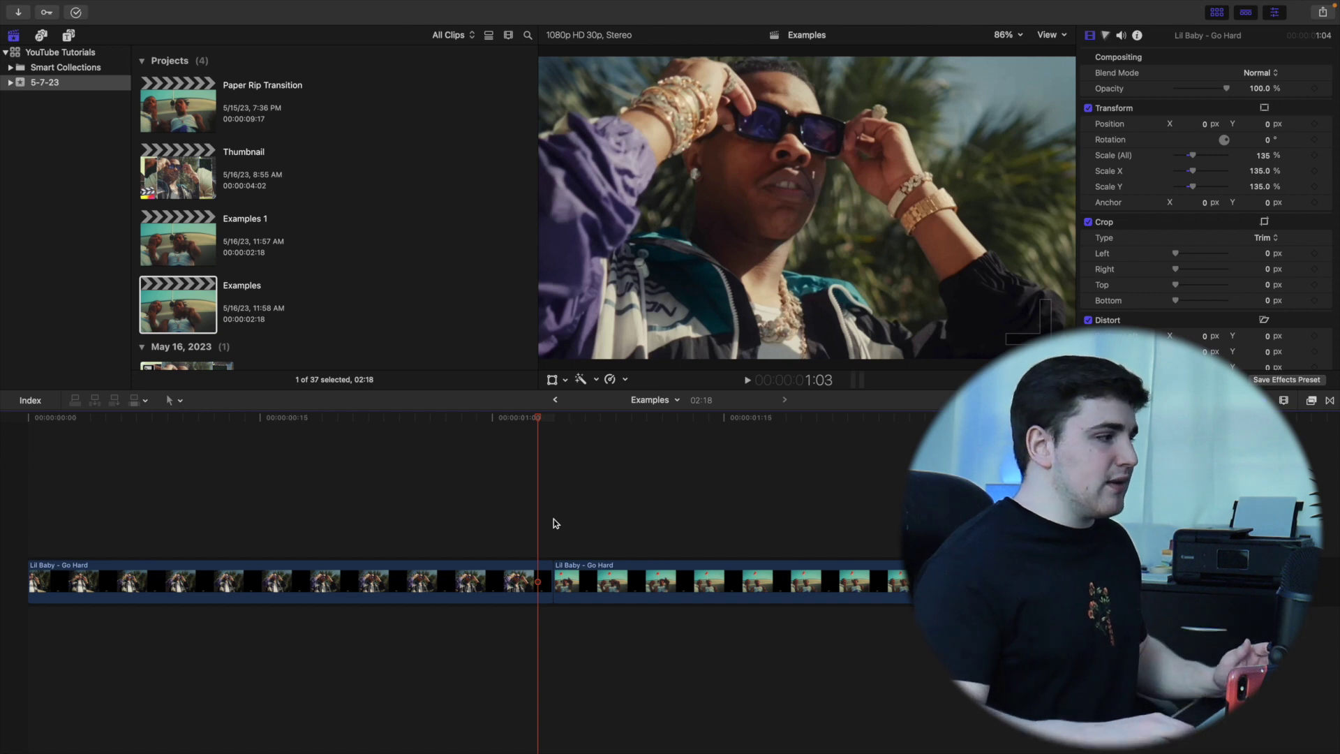
click(528, 572)
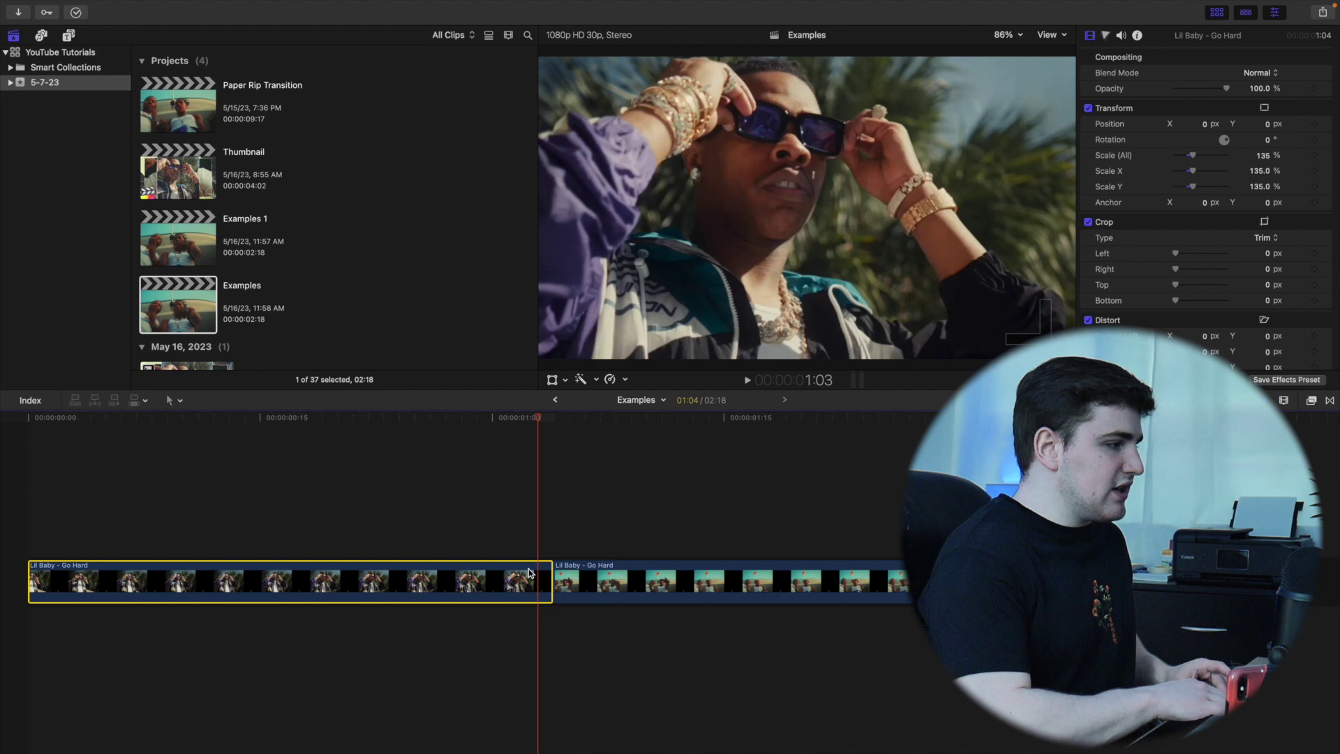
key(alt+f)
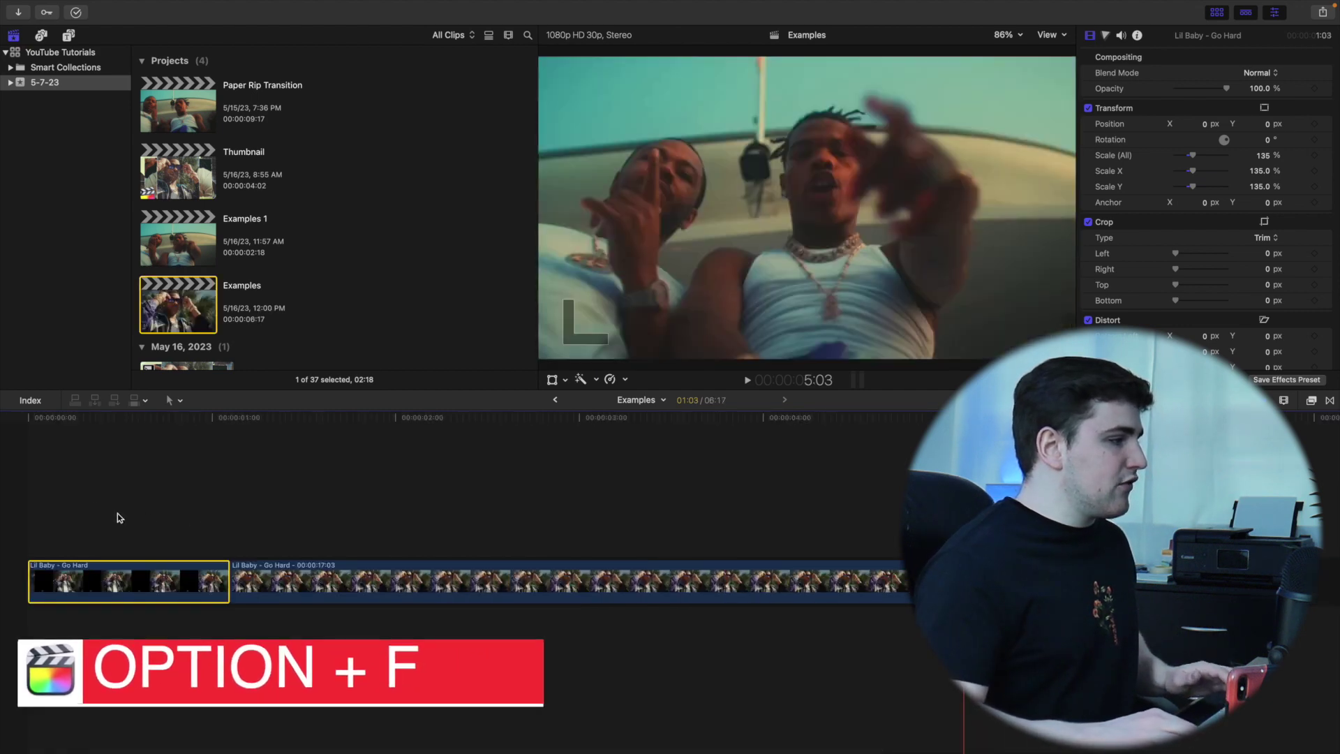
click(15, 484)
key(space)
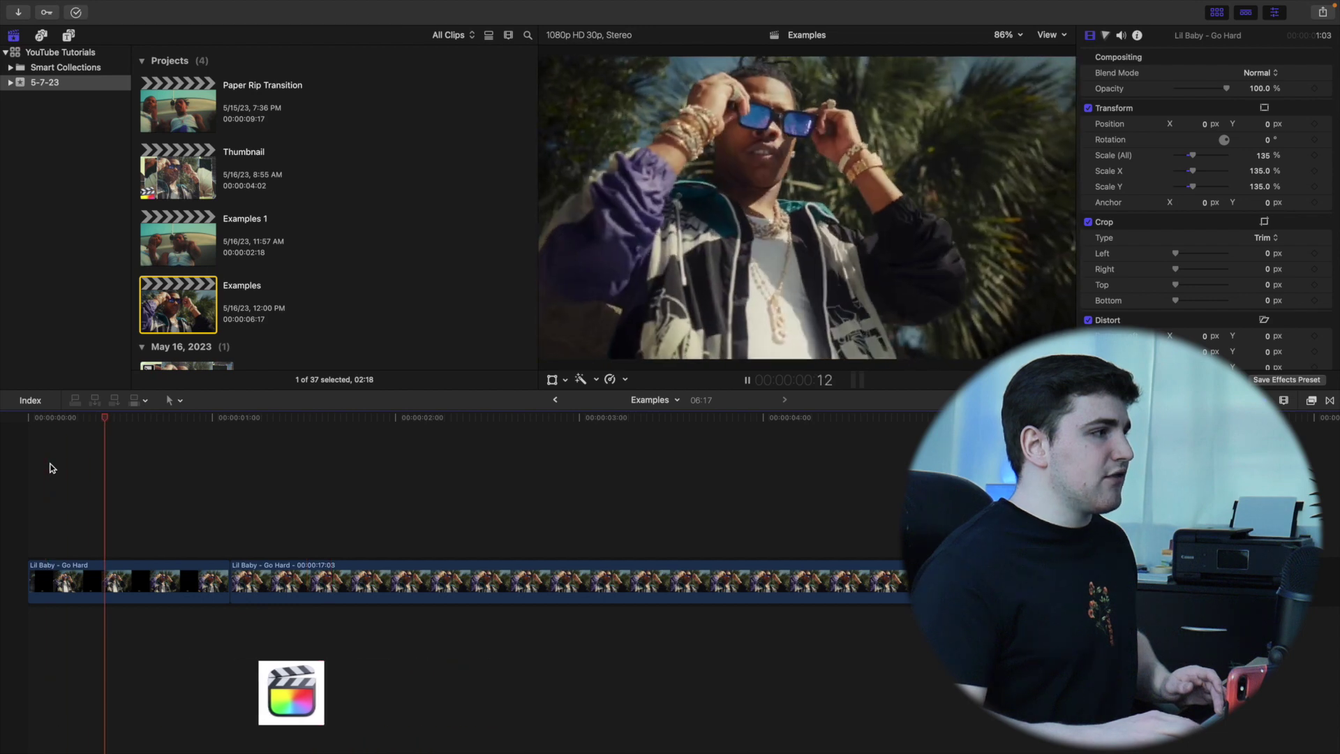
- Lift the freeze frame to a connected clip and trim it and the gap to about 2 seconds
key(space)
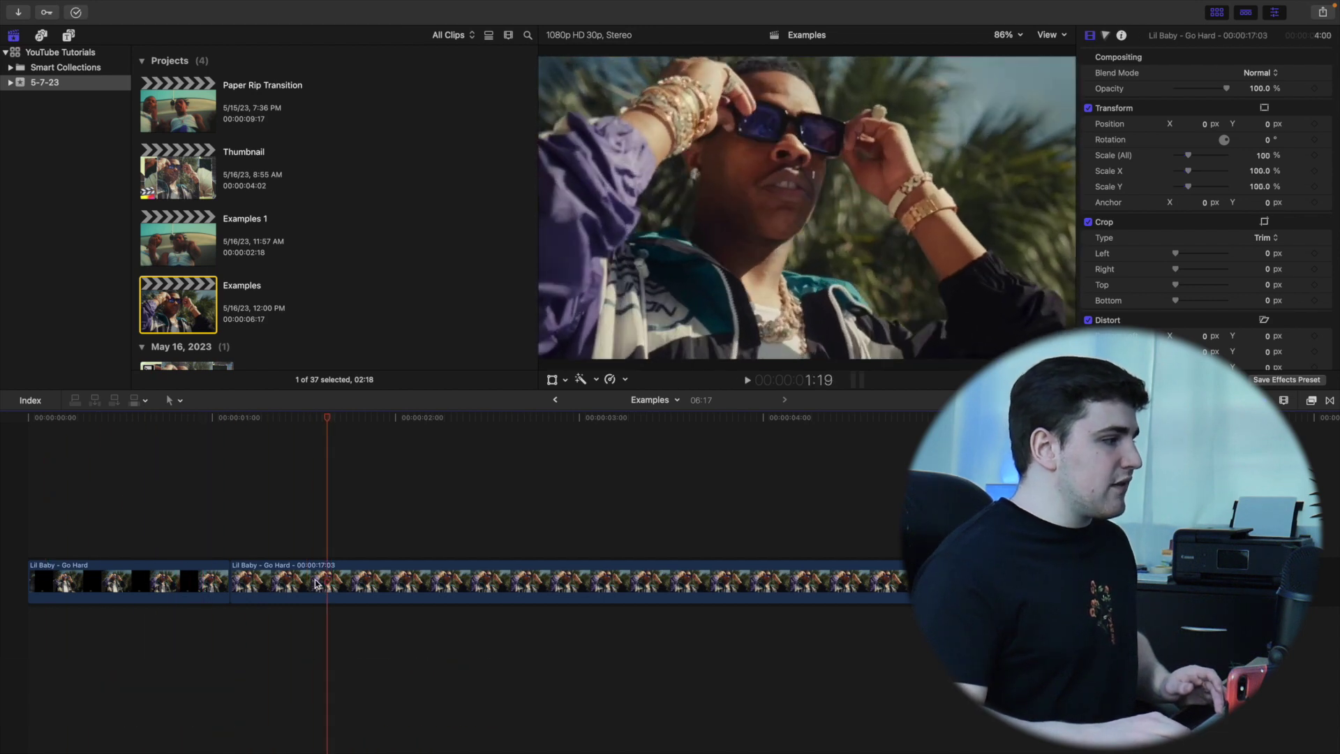
click(315, 582)
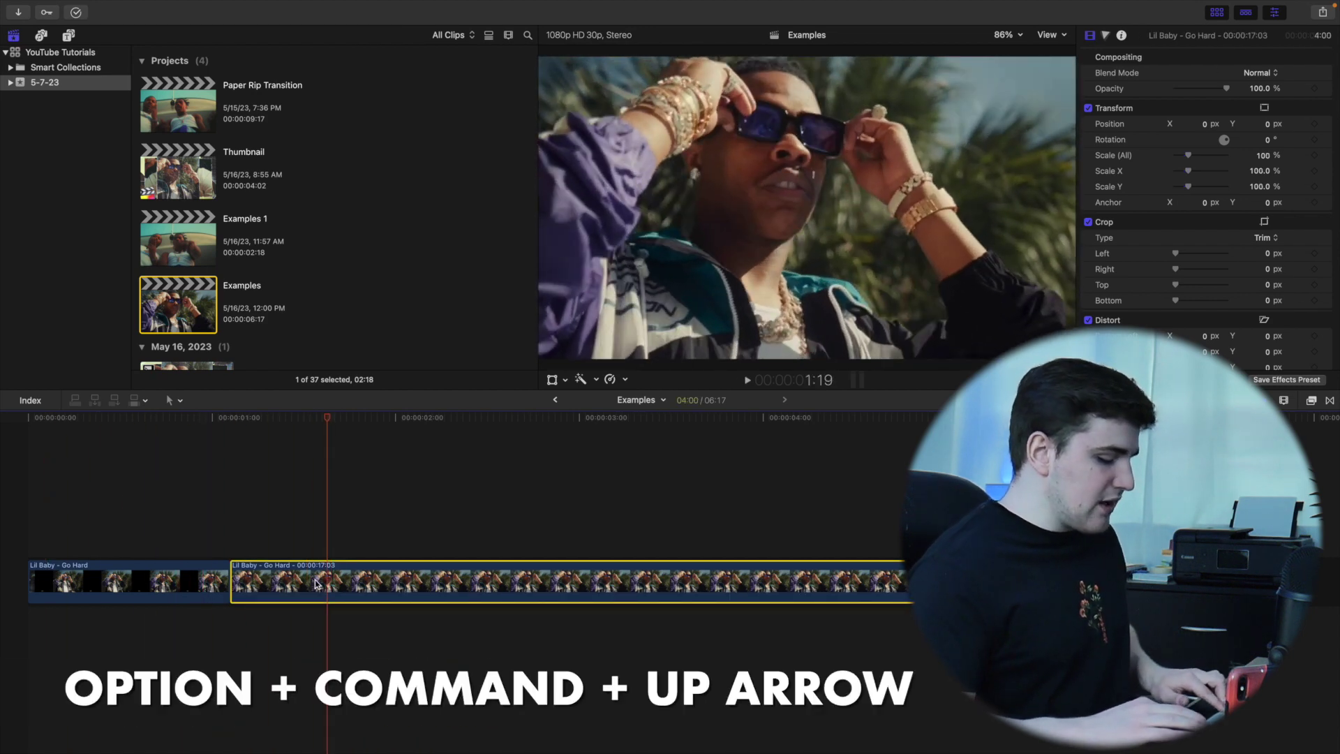
key(alt+super+Up)
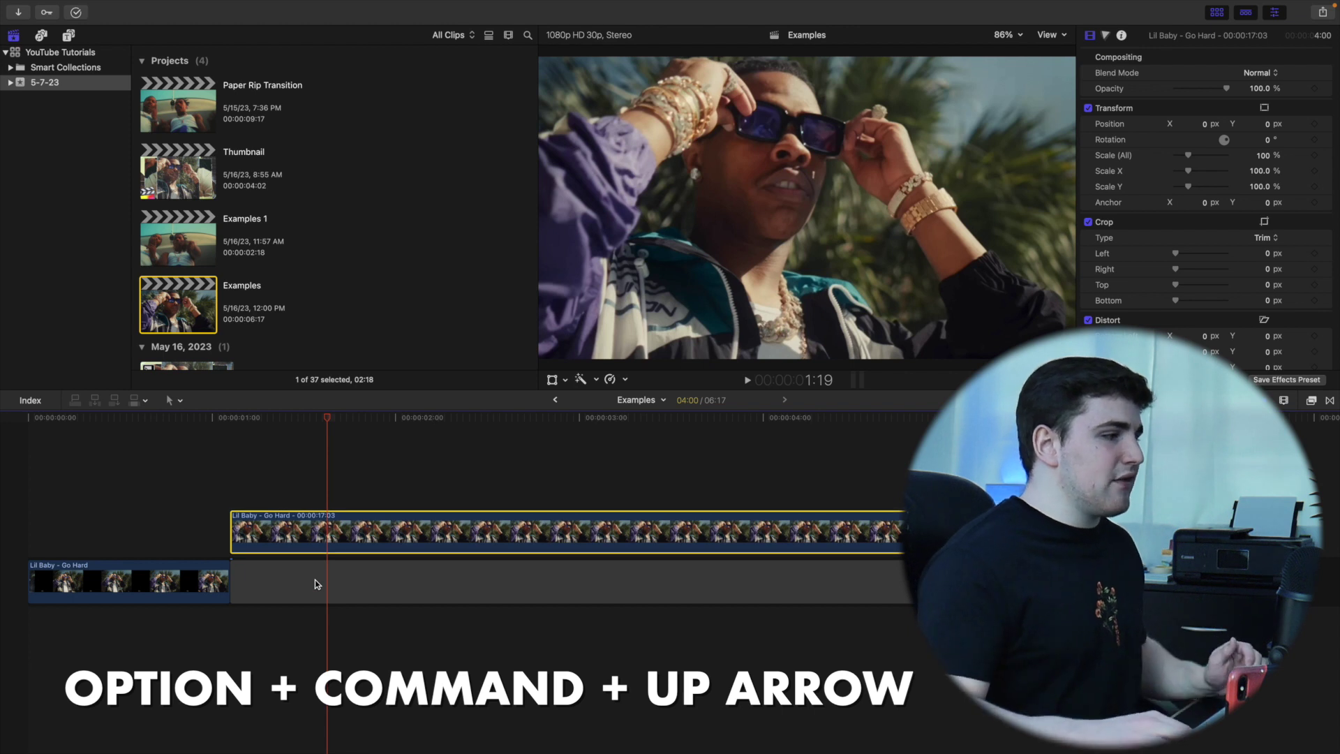
drag(905, 532, 590, 525)
drag(953, 580, 597, 559)
click(380, 514)
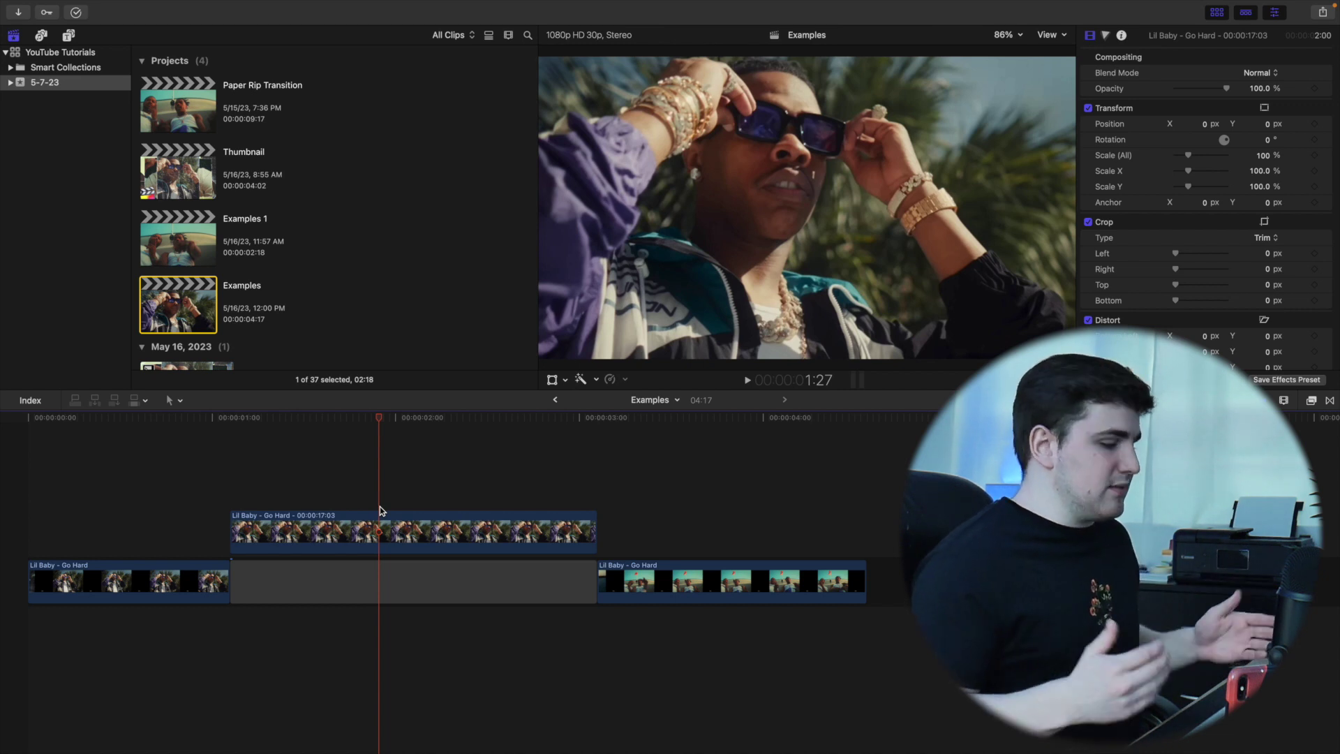
key(super+equal)
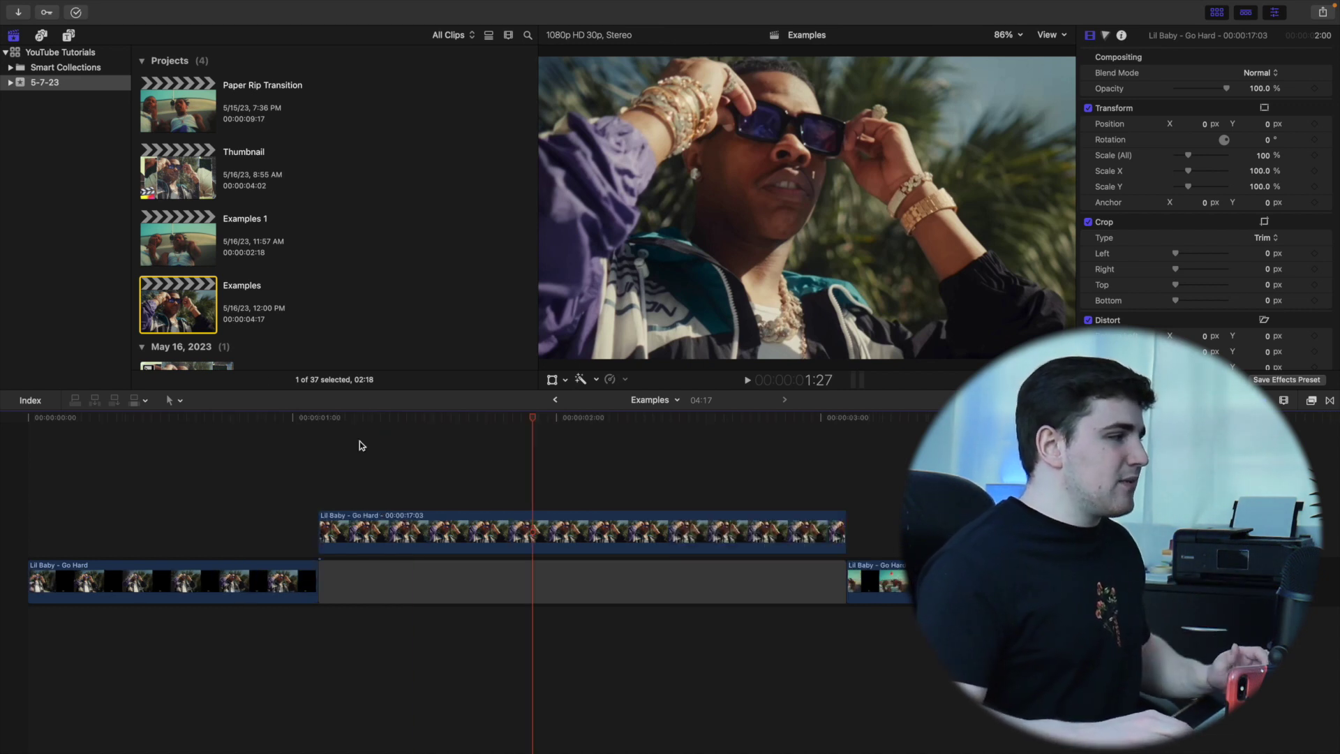
key(super+2)
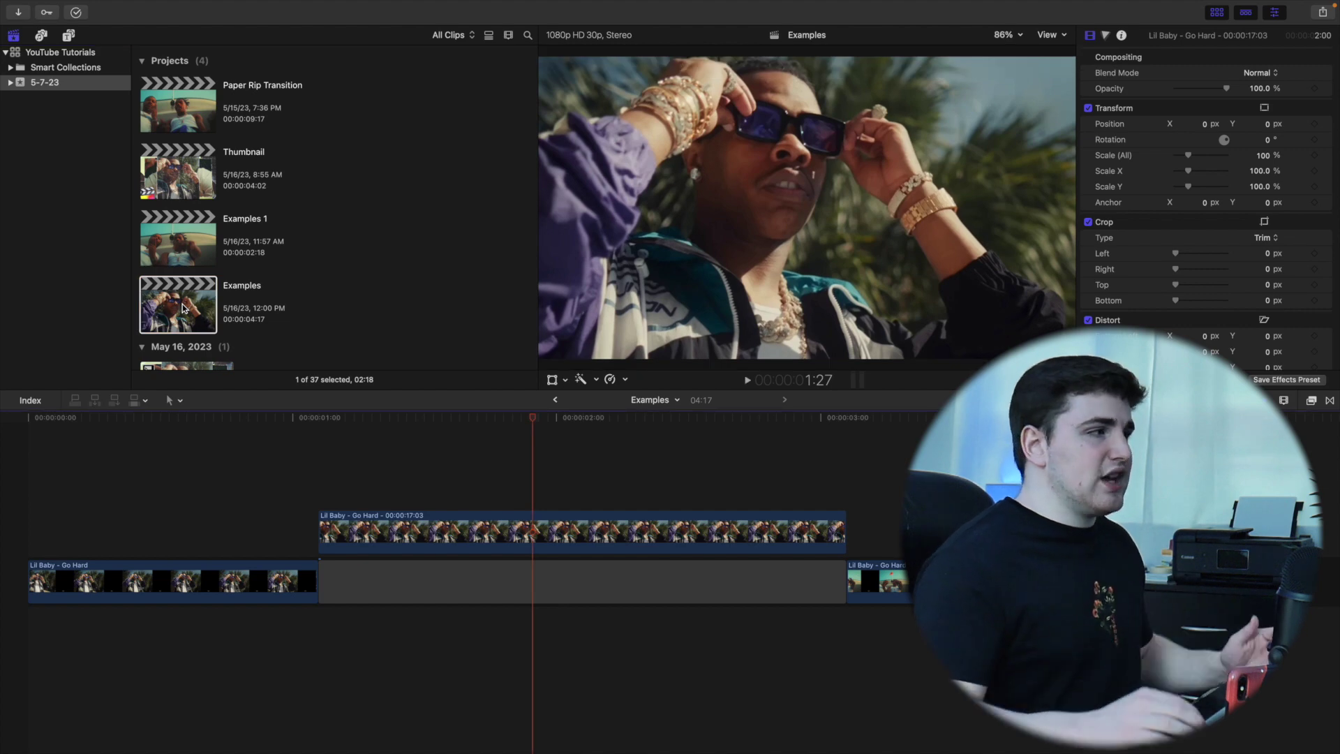
- Place blackrip16 above the freeze frame and trim it to end with the freeze frame
scroll(292, 309, down, 15)
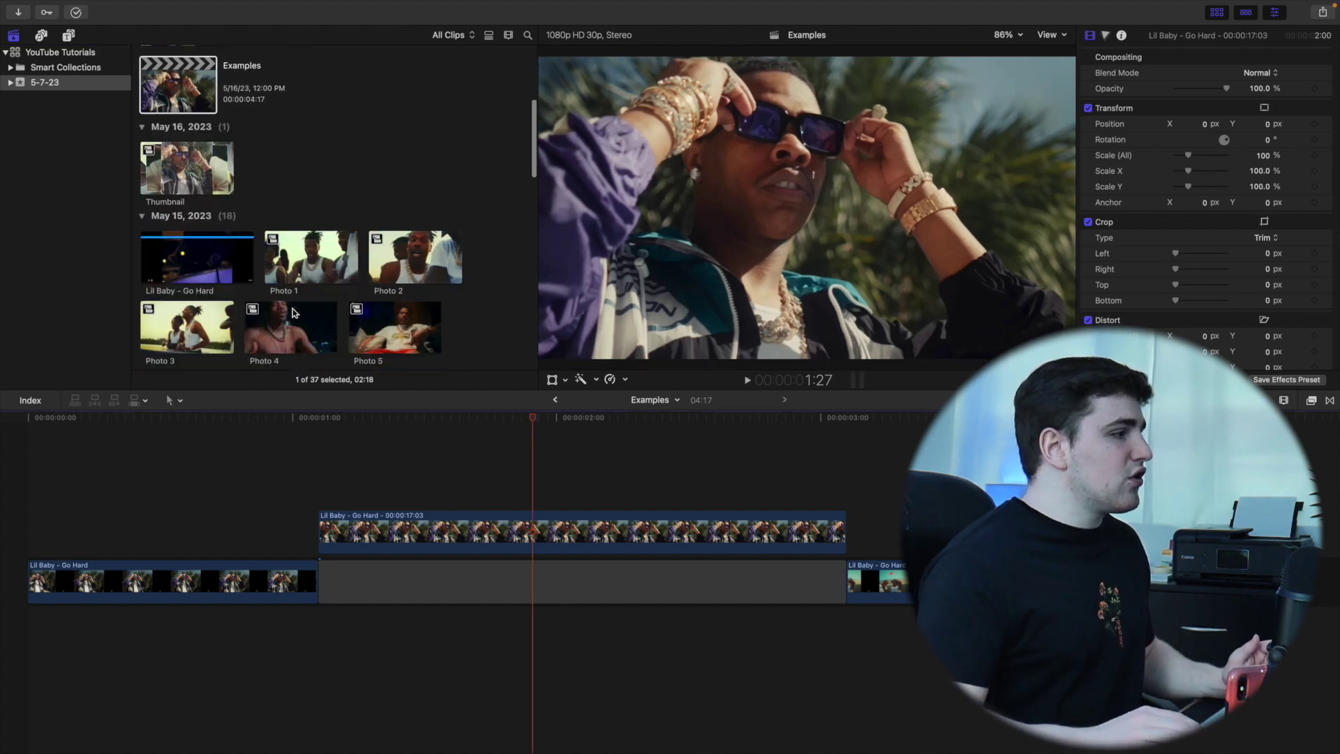
scroll(292, 308, down, 5)
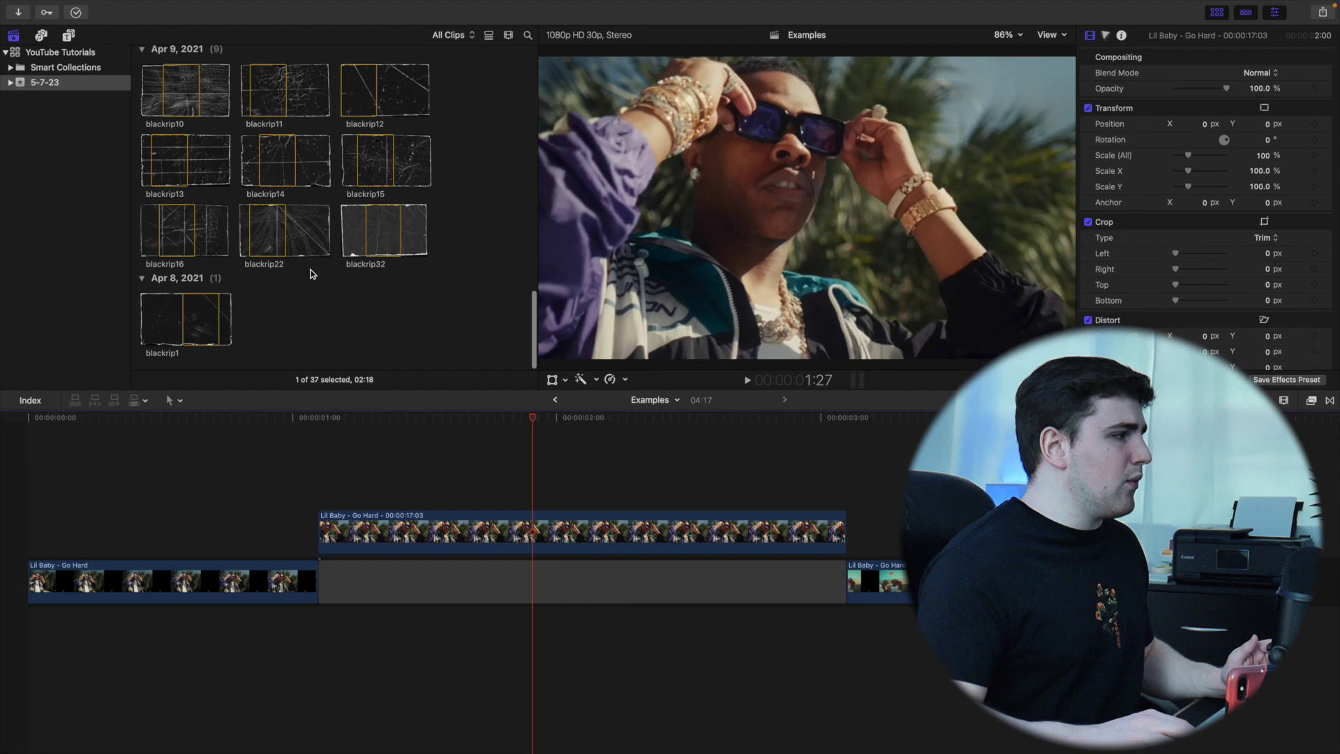
click(185, 231)
drag(240, 311, 324, 462)
drag(512, 472, 514, 473)
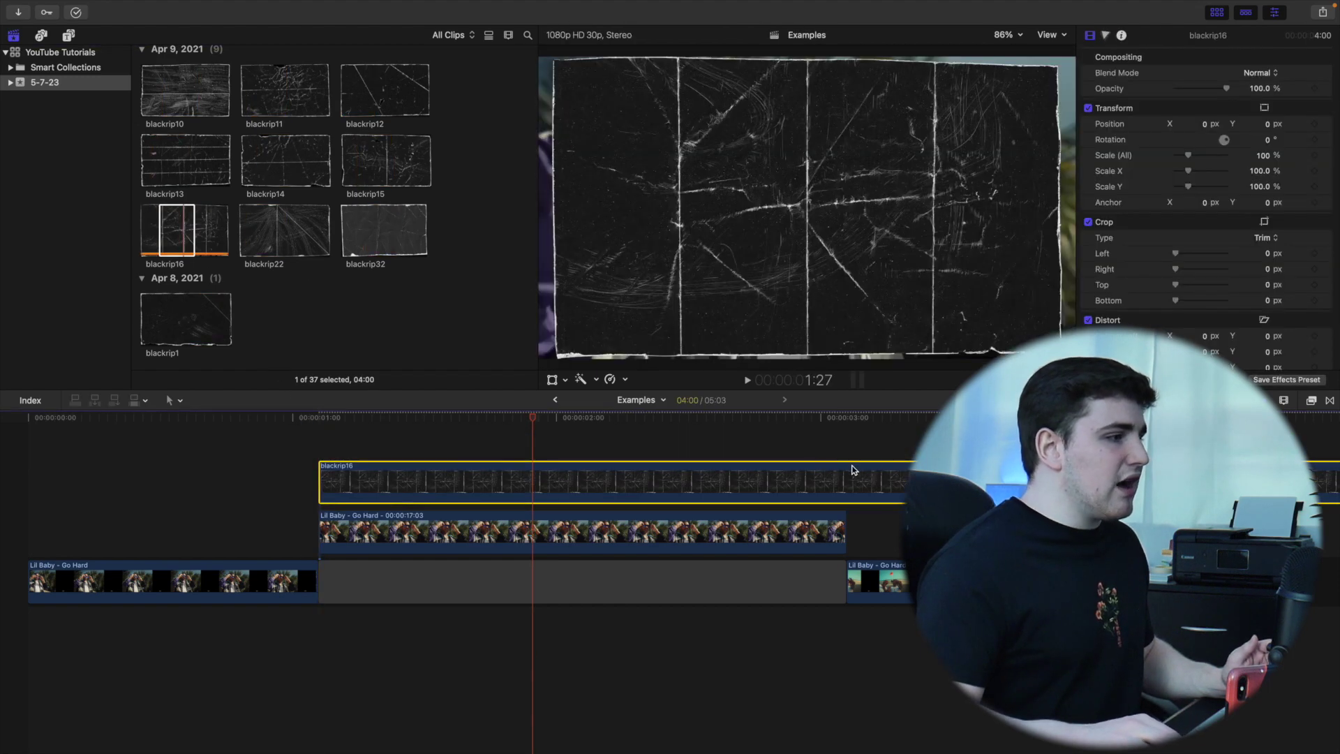
click(847, 481)
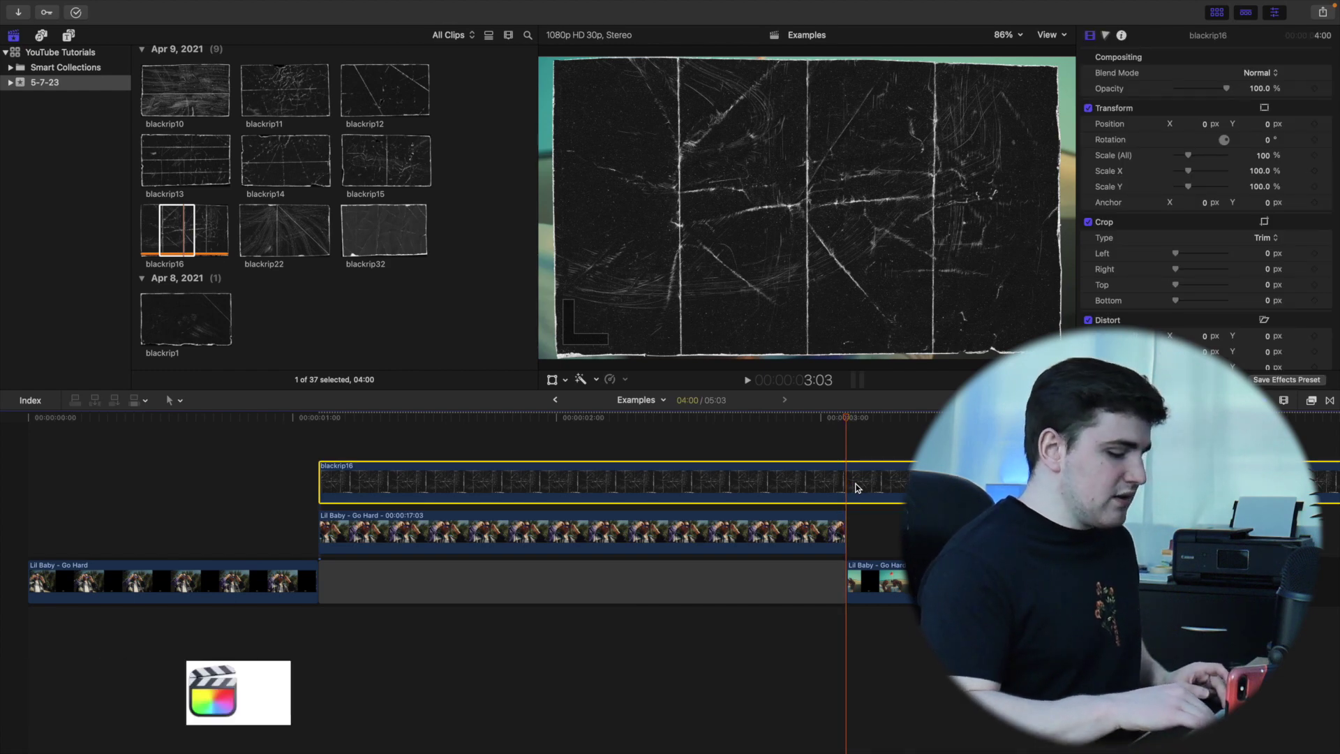
key(alt+bracketright)
- Rotate blackrip16 to -8.8°, set Stencil Alpha blending, and duplicate it onto a track above
click(557, 431)
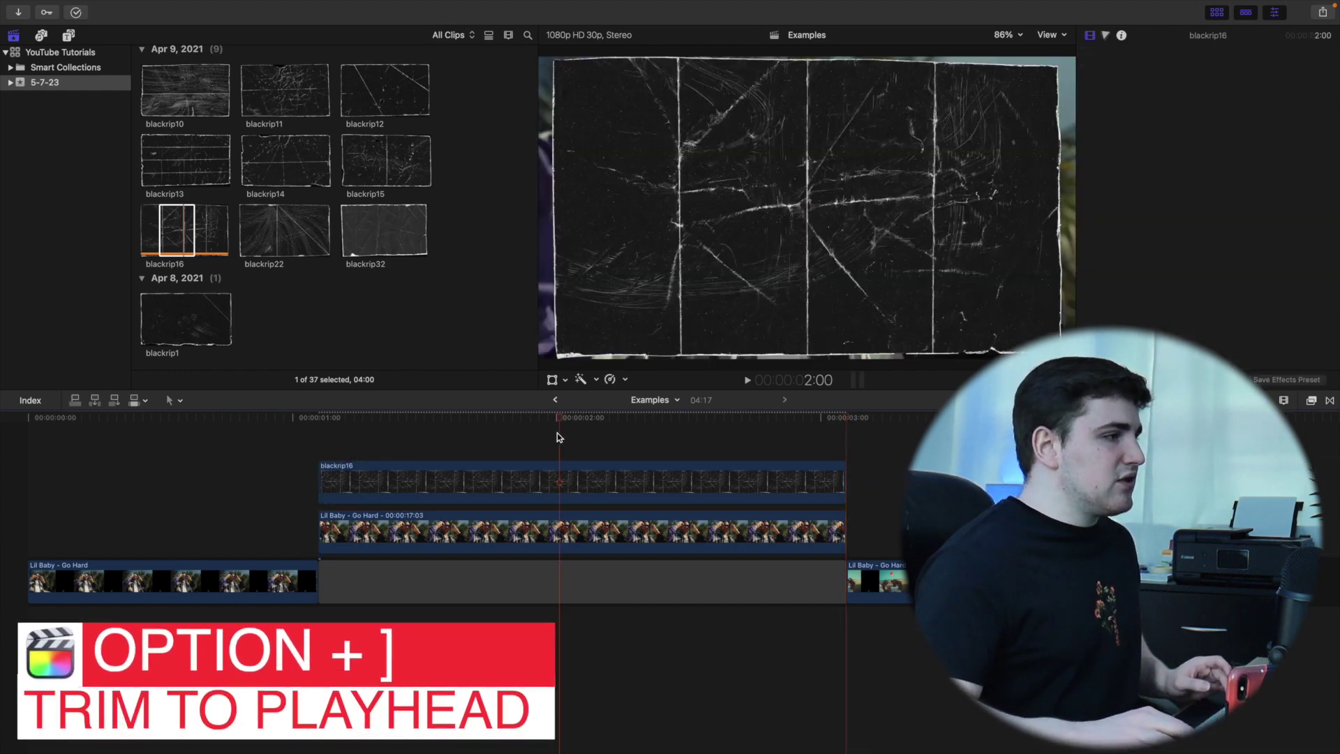
click(585, 468)
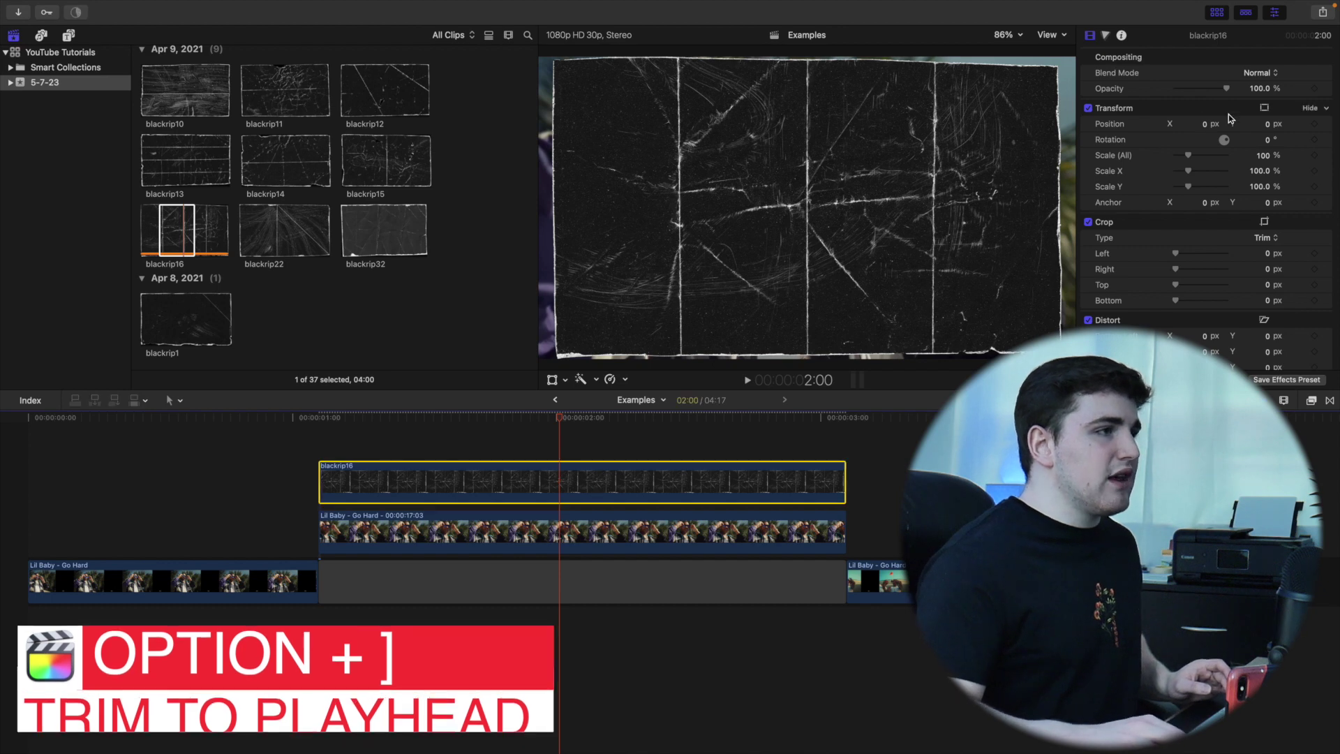
drag(1269, 139, 1264, 155)
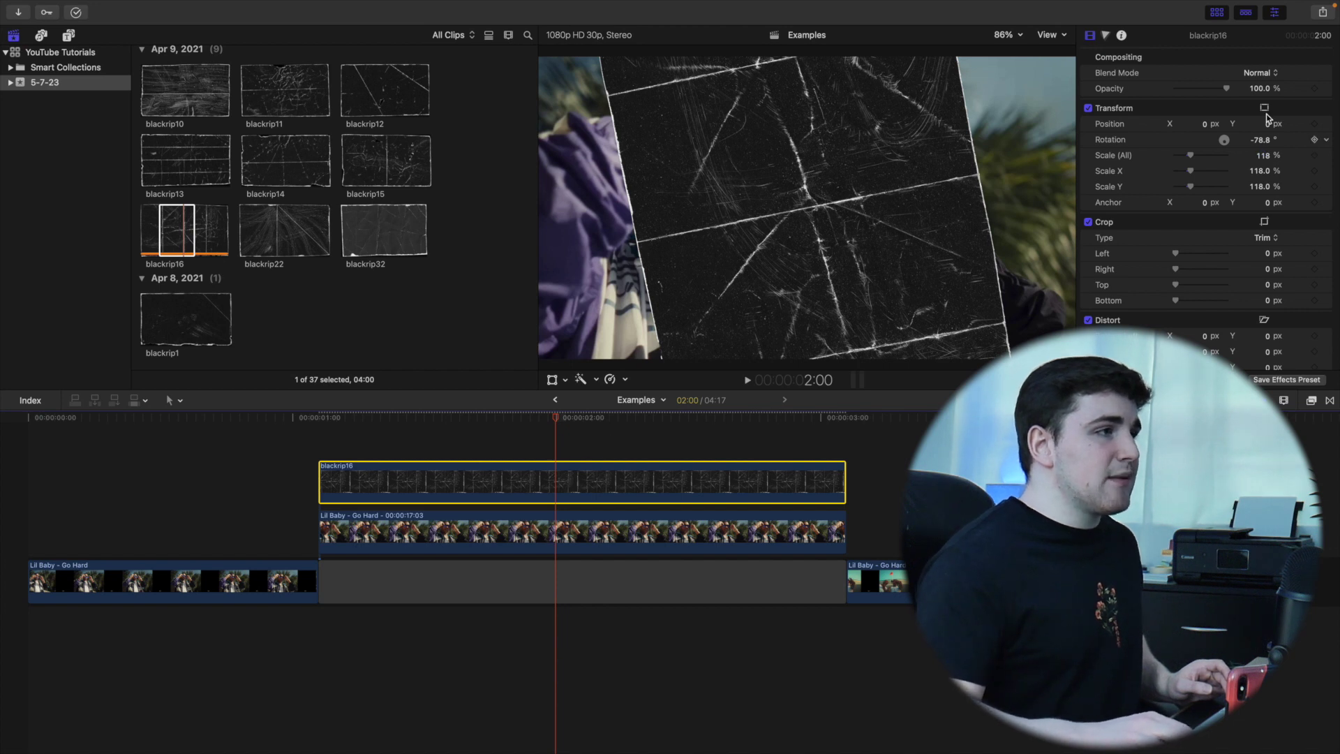
click(1265, 74)
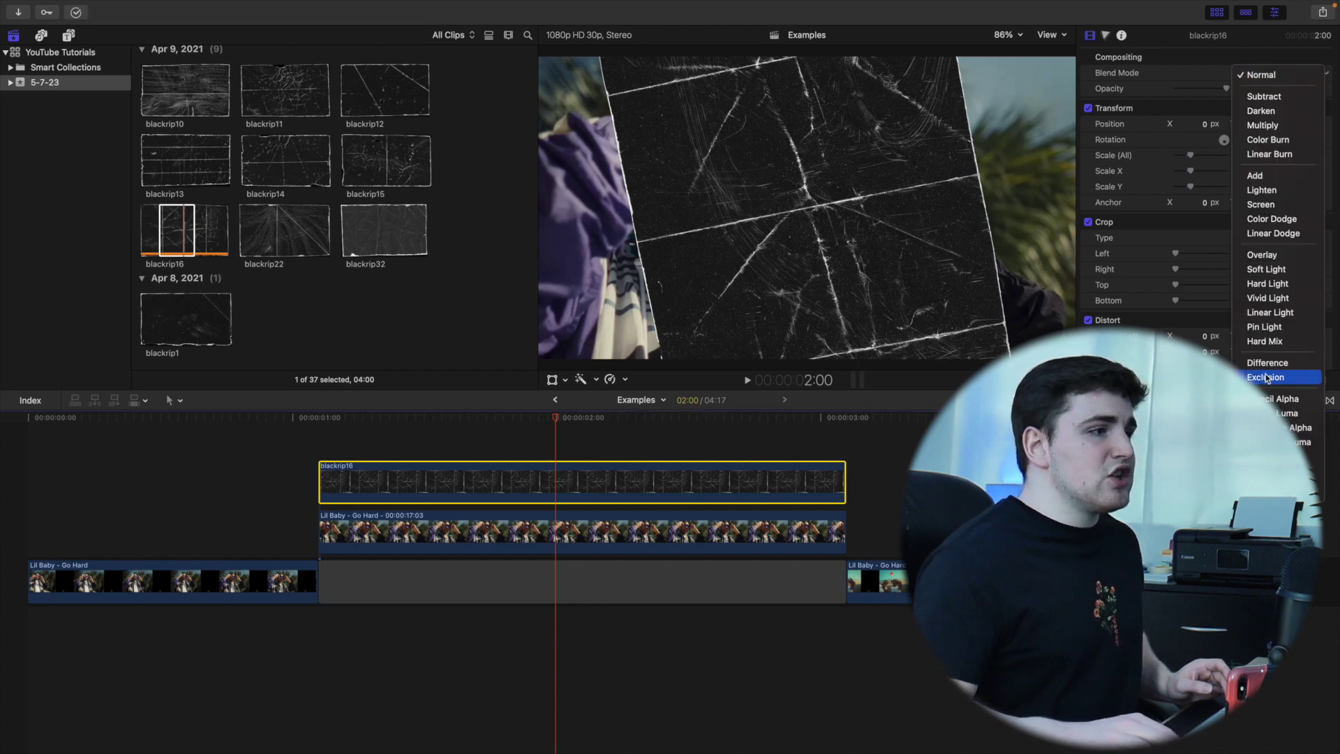
click(1272, 400)
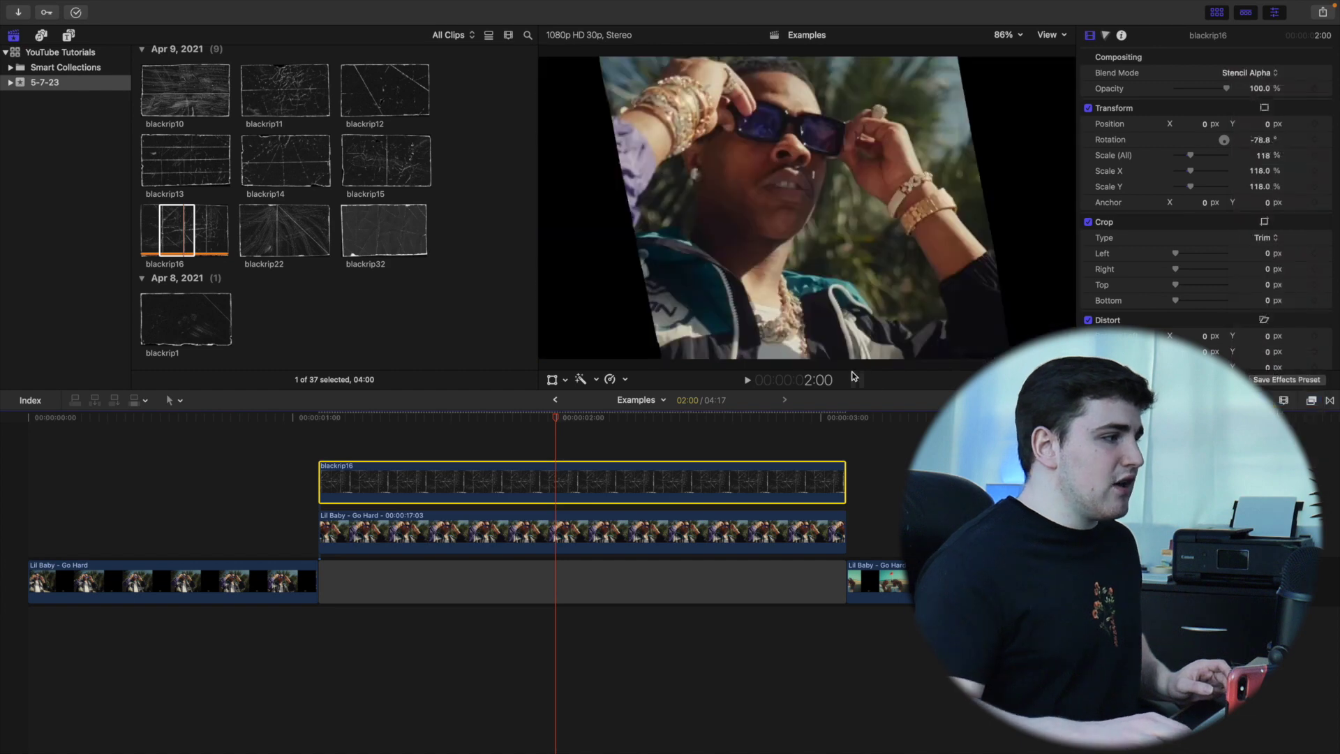
drag(559, 474, 571, 462)
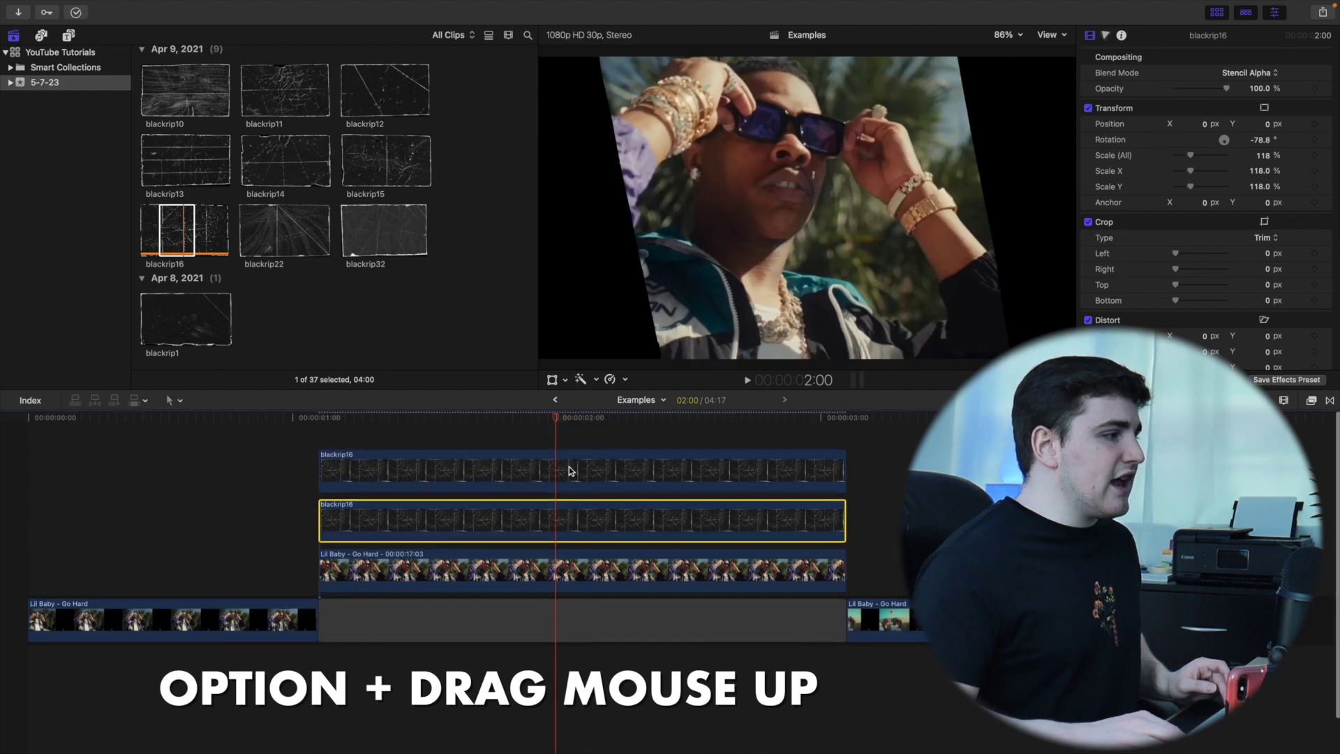
- Set the blackrip16 copy to Screen blend and group both overlays with the freeze frame as compound clip '1'
click(1255, 74)
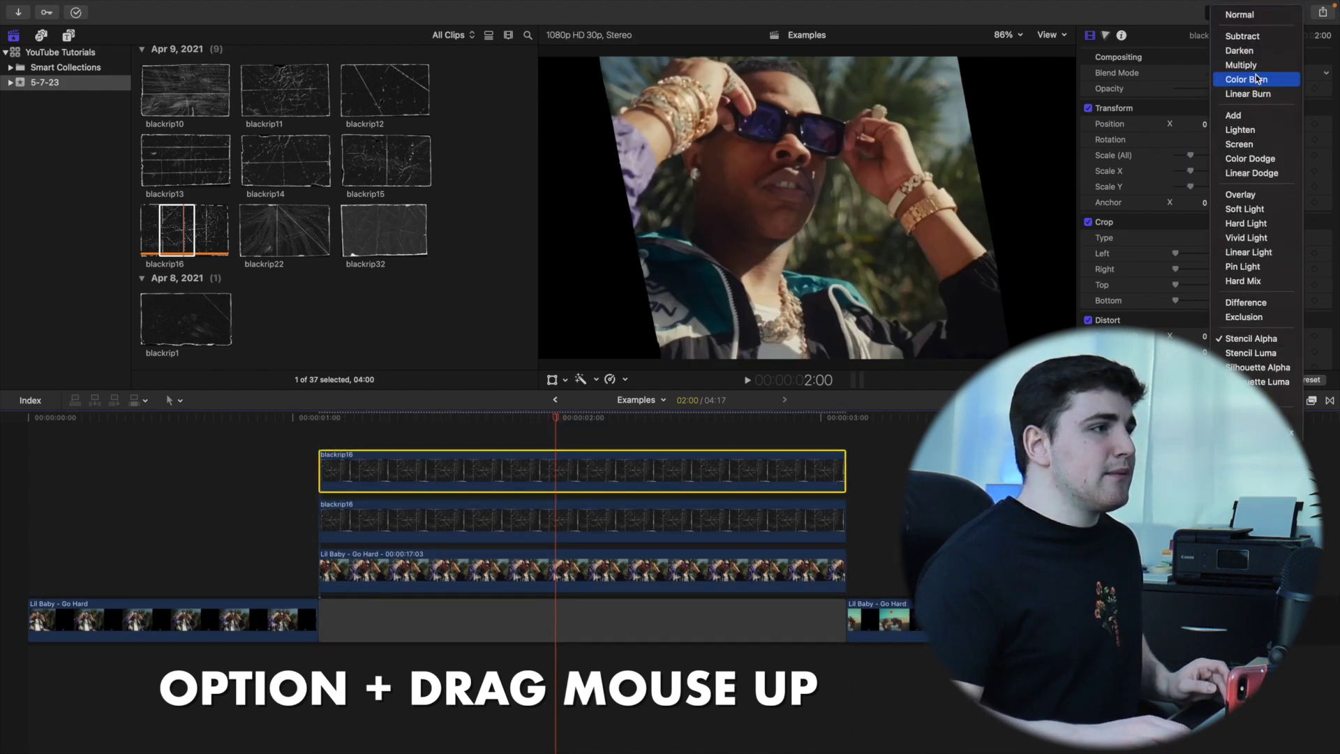
click(1237, 144)
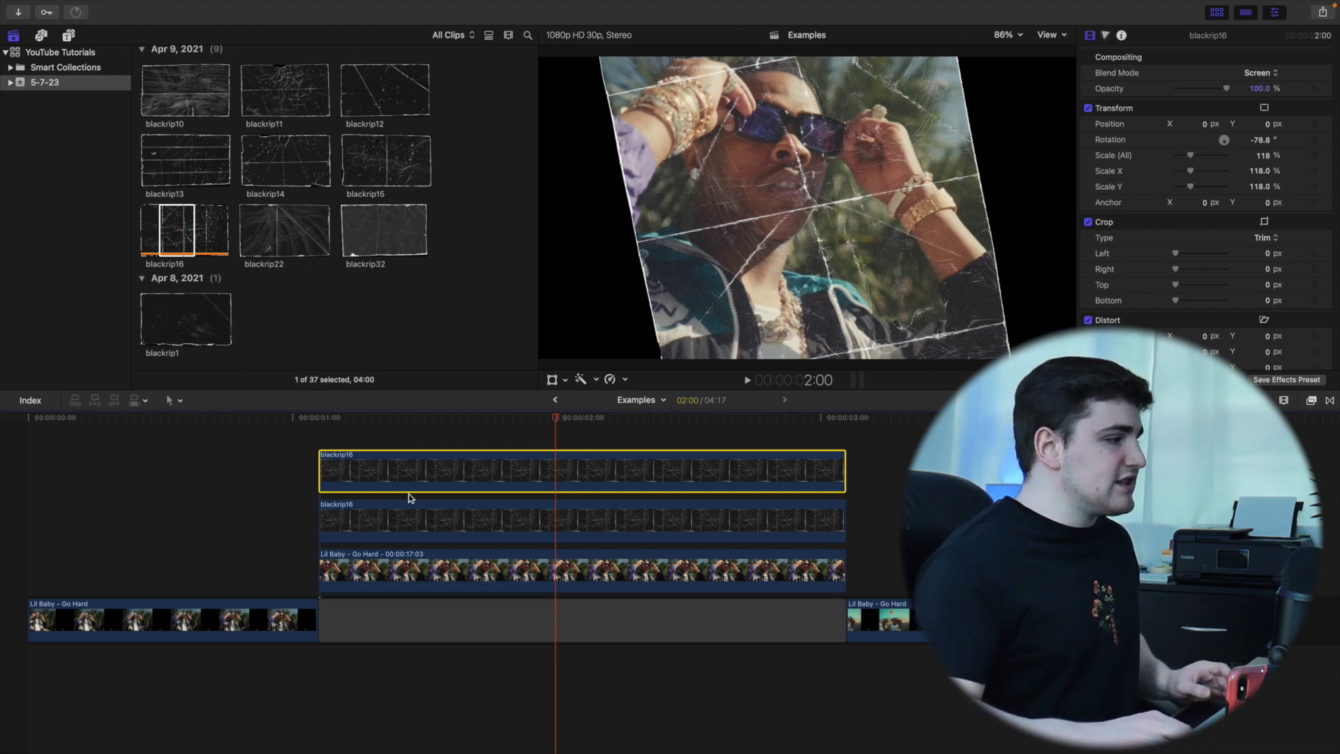
super+click(488, 523)
super+click(511, 567)
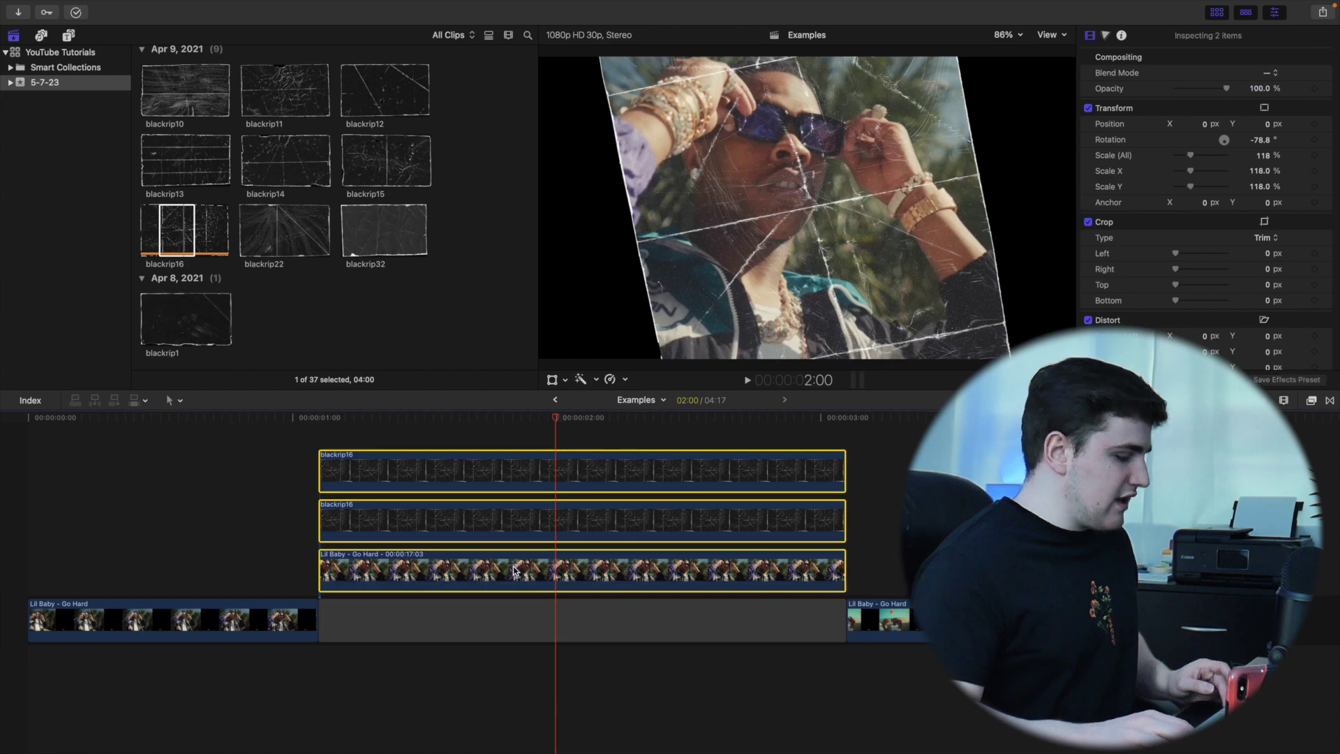
key(alt+g)
text(1)
key(Return)
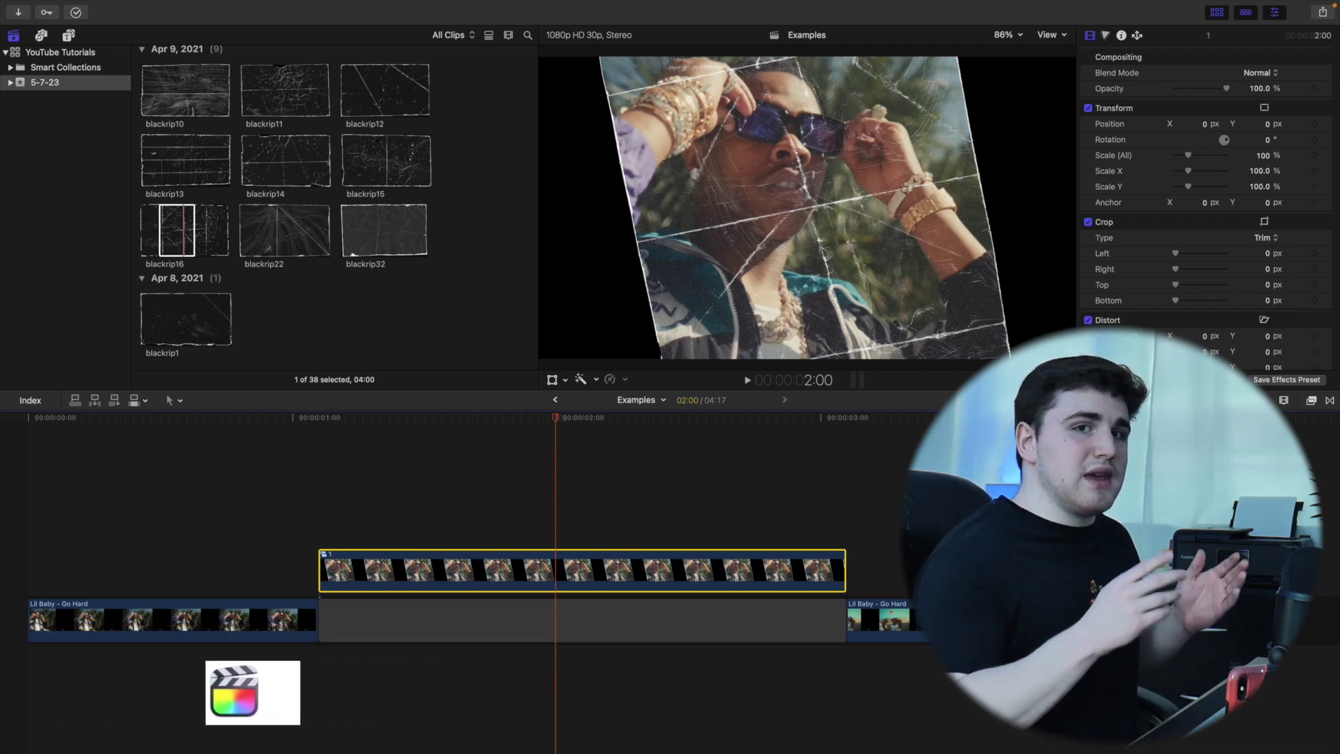
- Connect Photo 6 beneath compound clip 1 and trim it to end at 3:03
scroll(420, 240, up, 10)
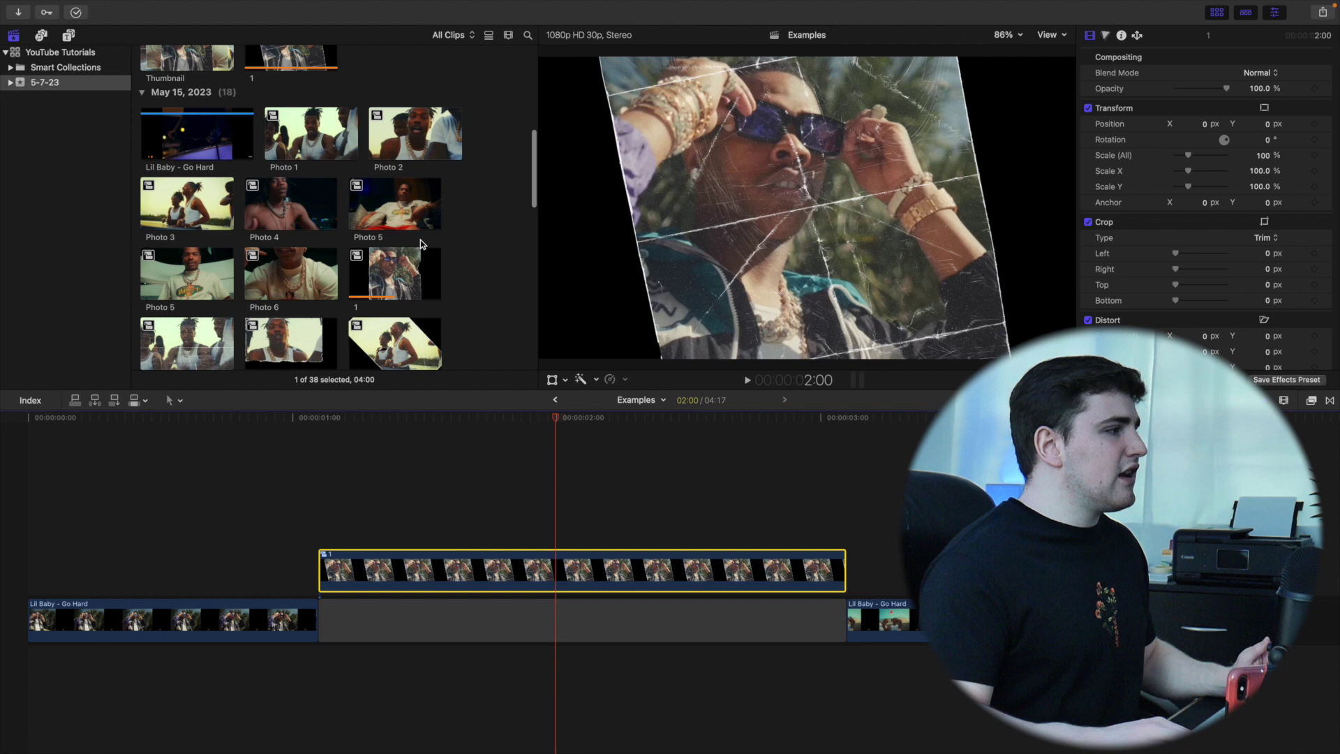
click(282, 275)
drag(282, 275, 324, 580)
click(846, 480)
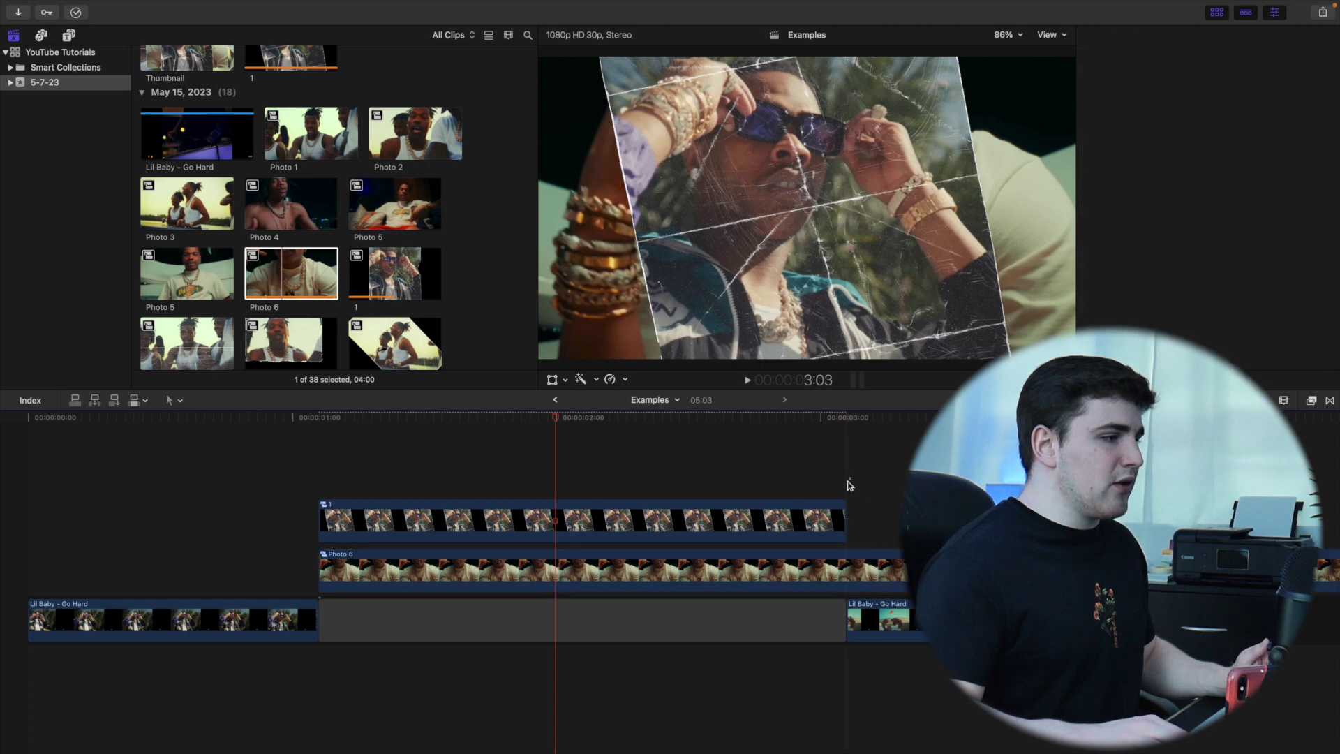
click(863, 573)
key(alt+])
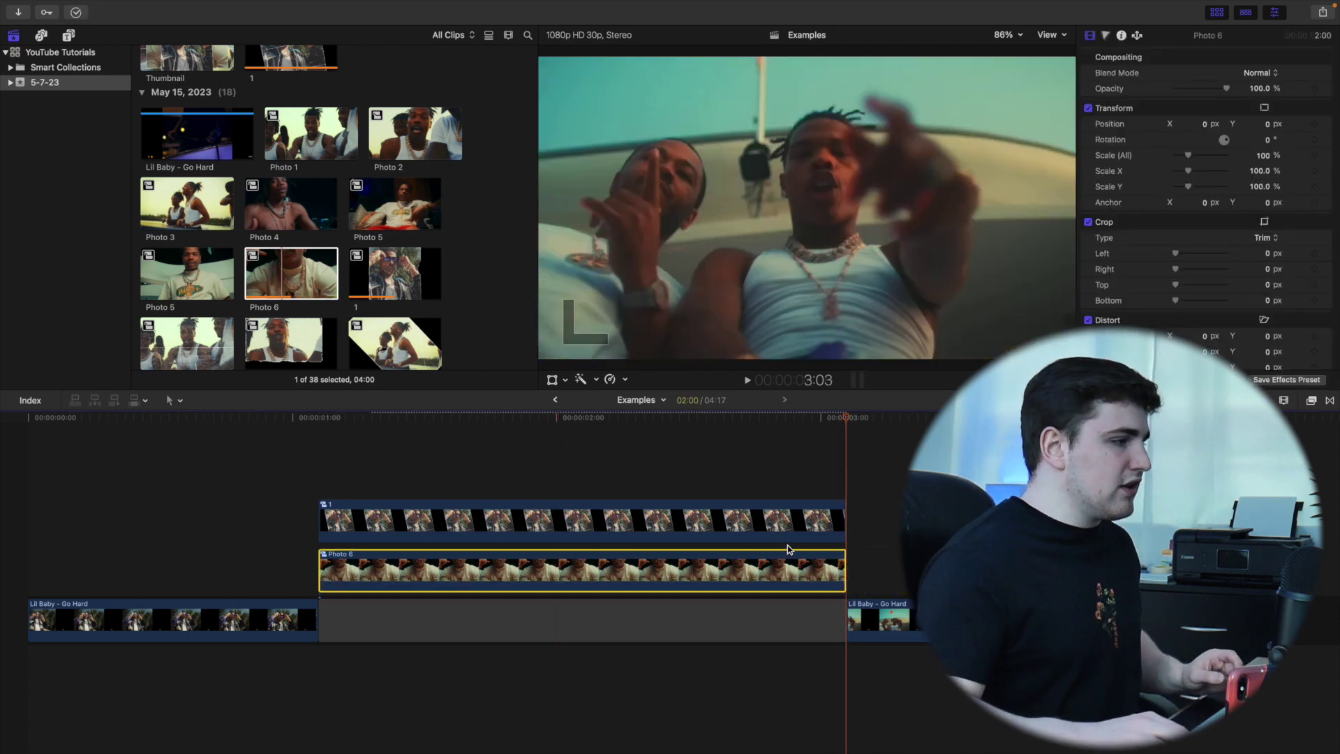
click(539, 481)
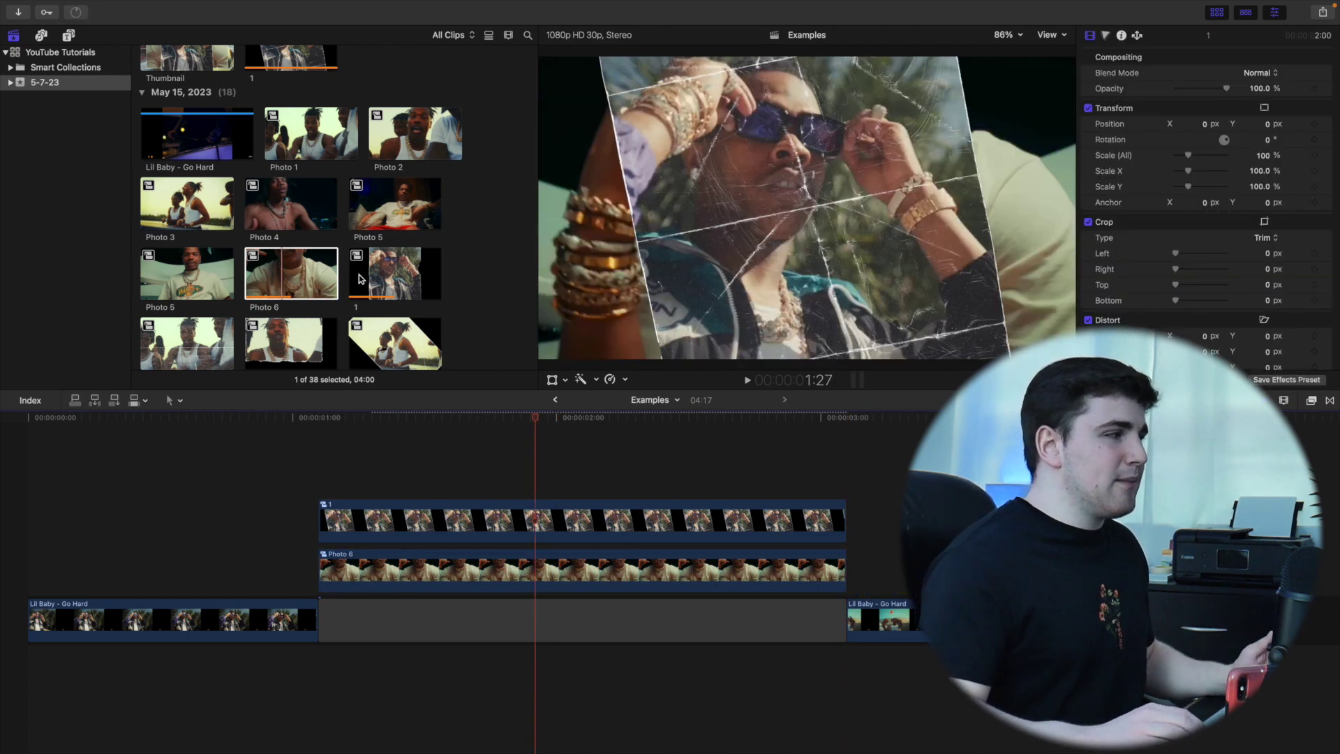
scroll(358, 279, down, 10)
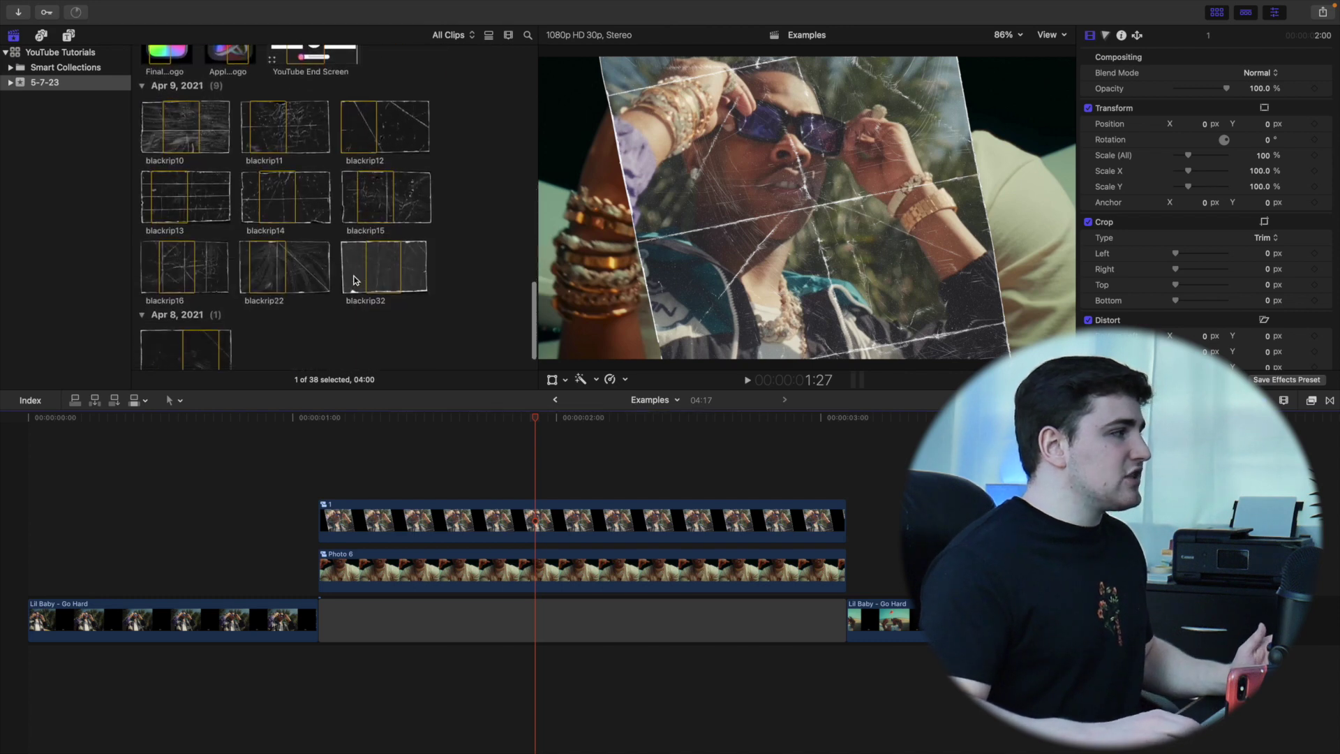
- Add blackrip12 above clip 1, trim its end to the stack, scale it to 126%, blend in Screen
click(361, 134)
drag(350, 279, 321, 541)
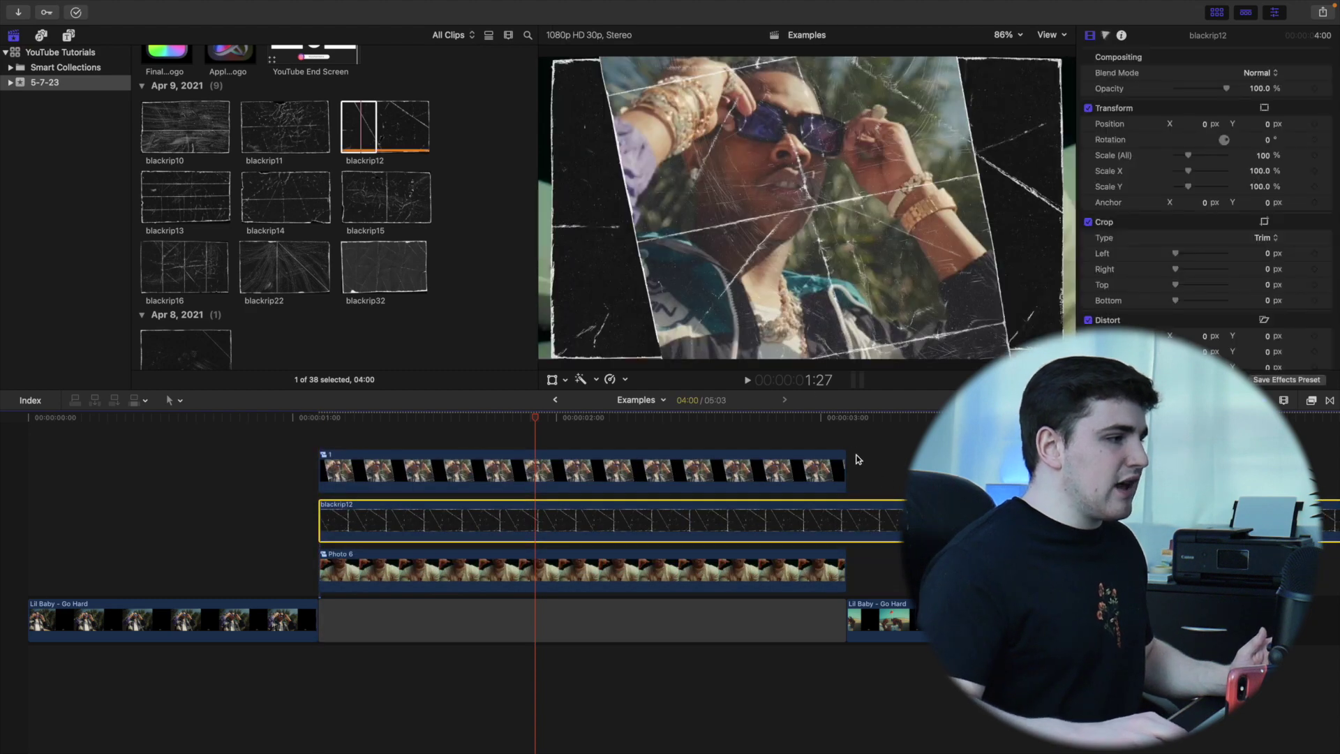
drag(905, 522, 846, 523)
click(588, 423)
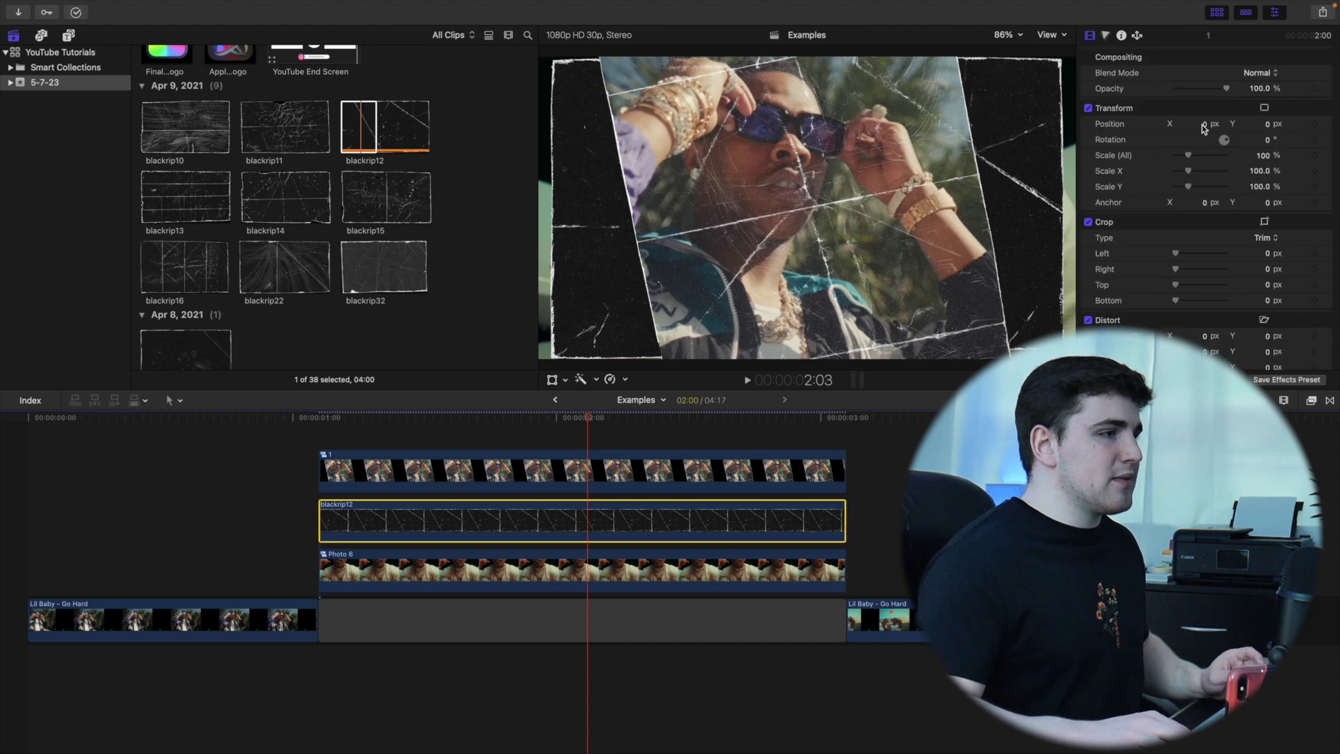
drag(1262, 155, 1256, 157)
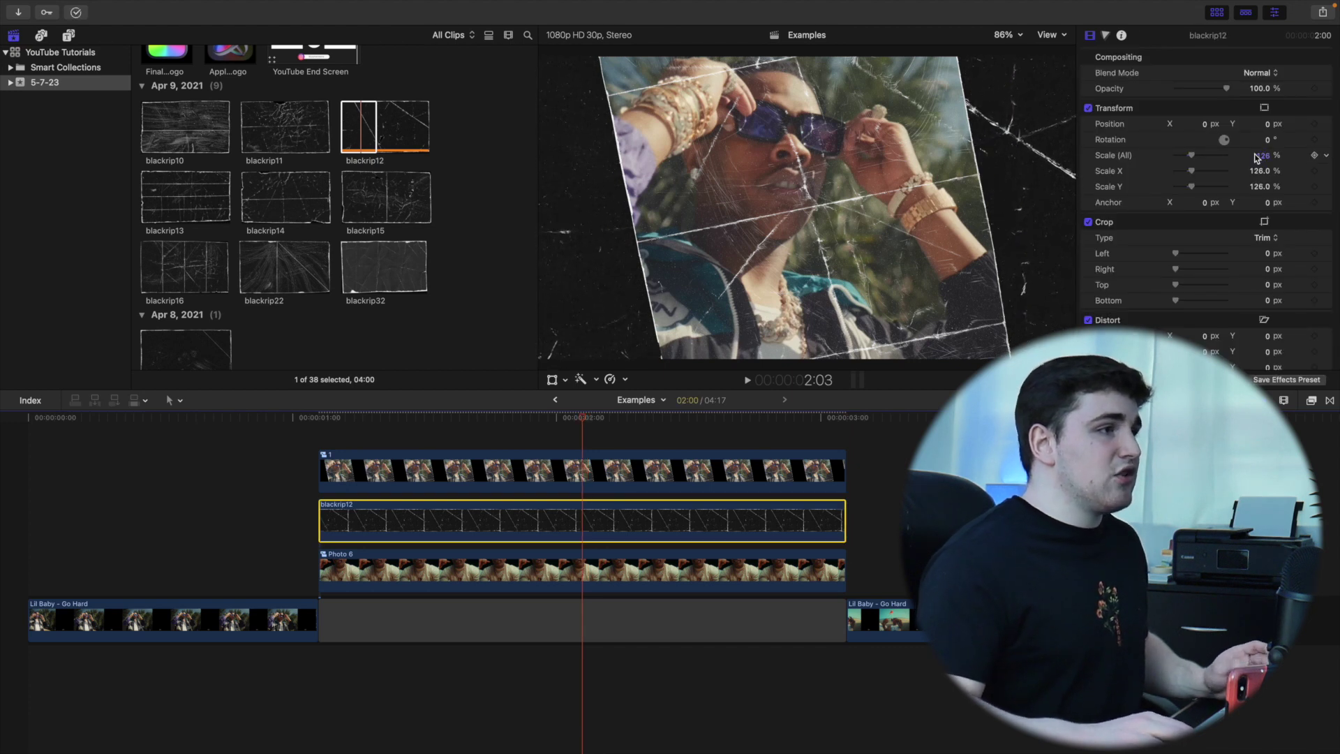
click(1260, 73)
click(1260, 204)
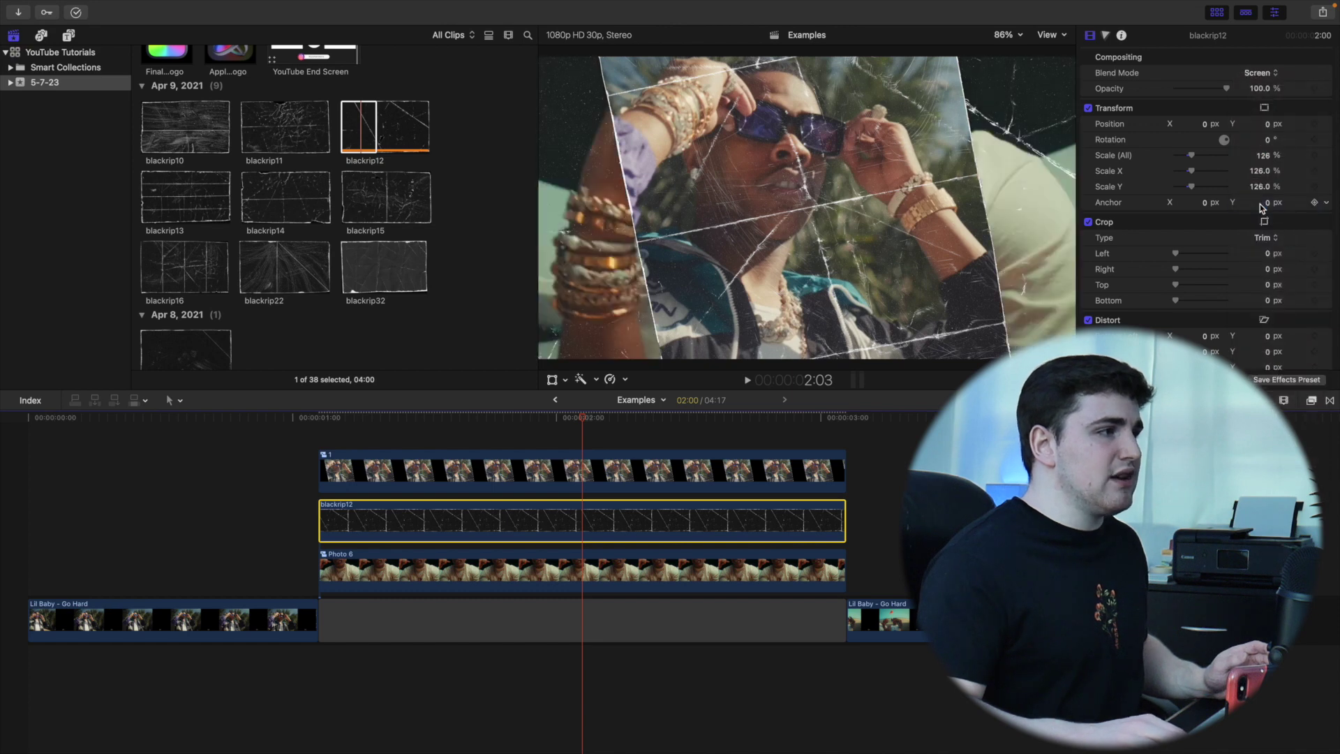
click(526, 444)
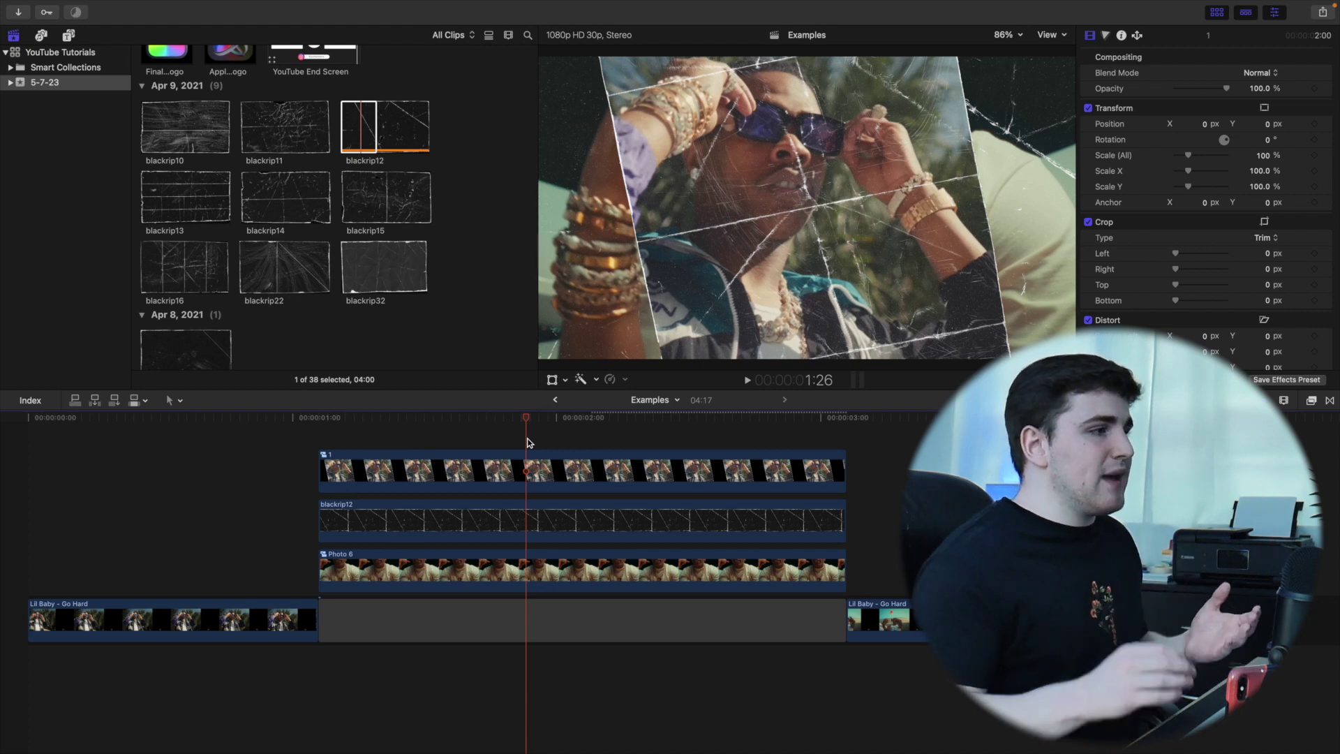
- Play the transition back from the start and make the timeline clips more compact
key(Home)
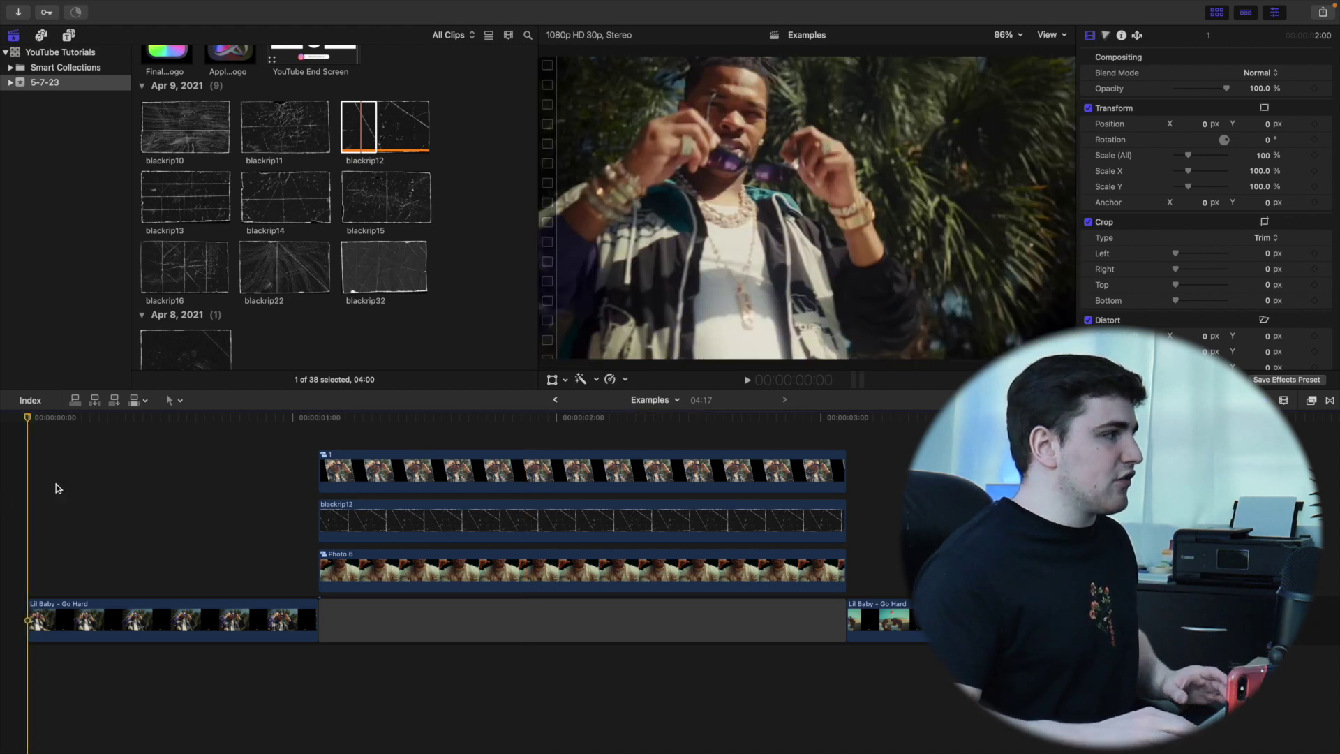
key(space)
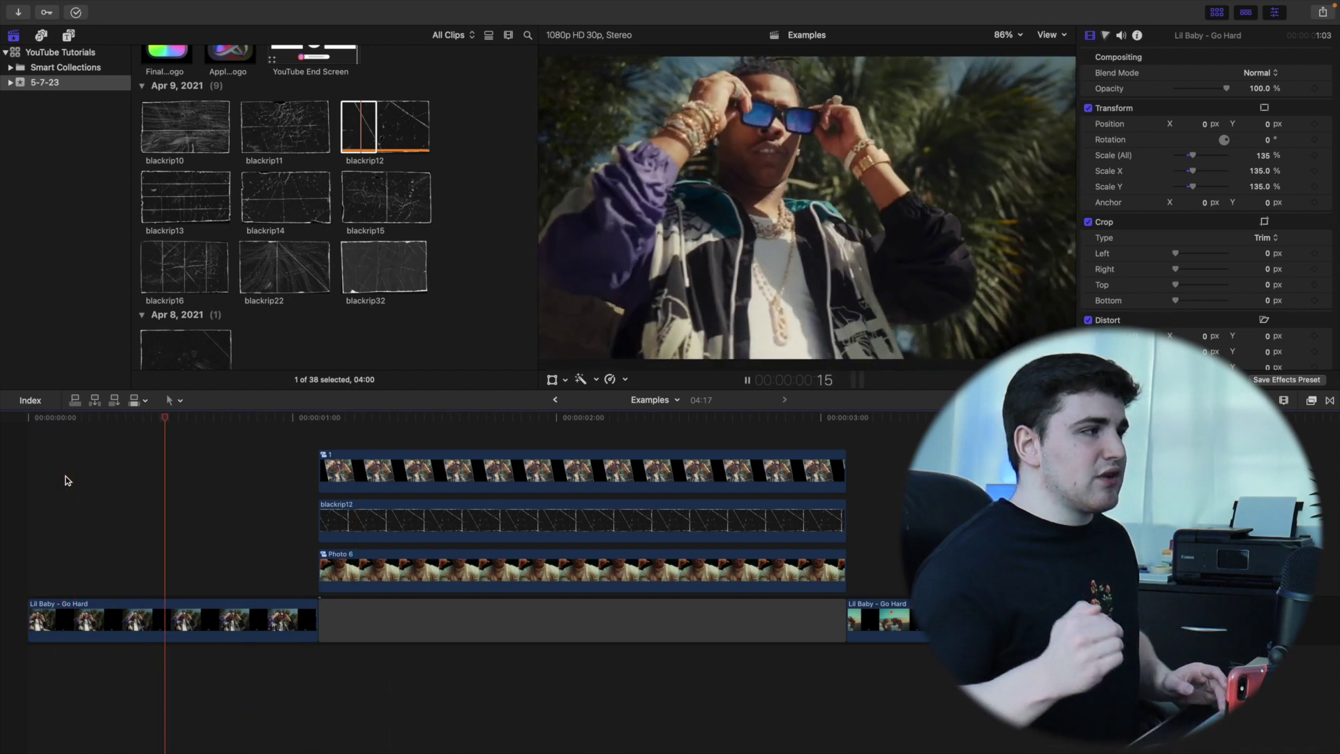
key(space)
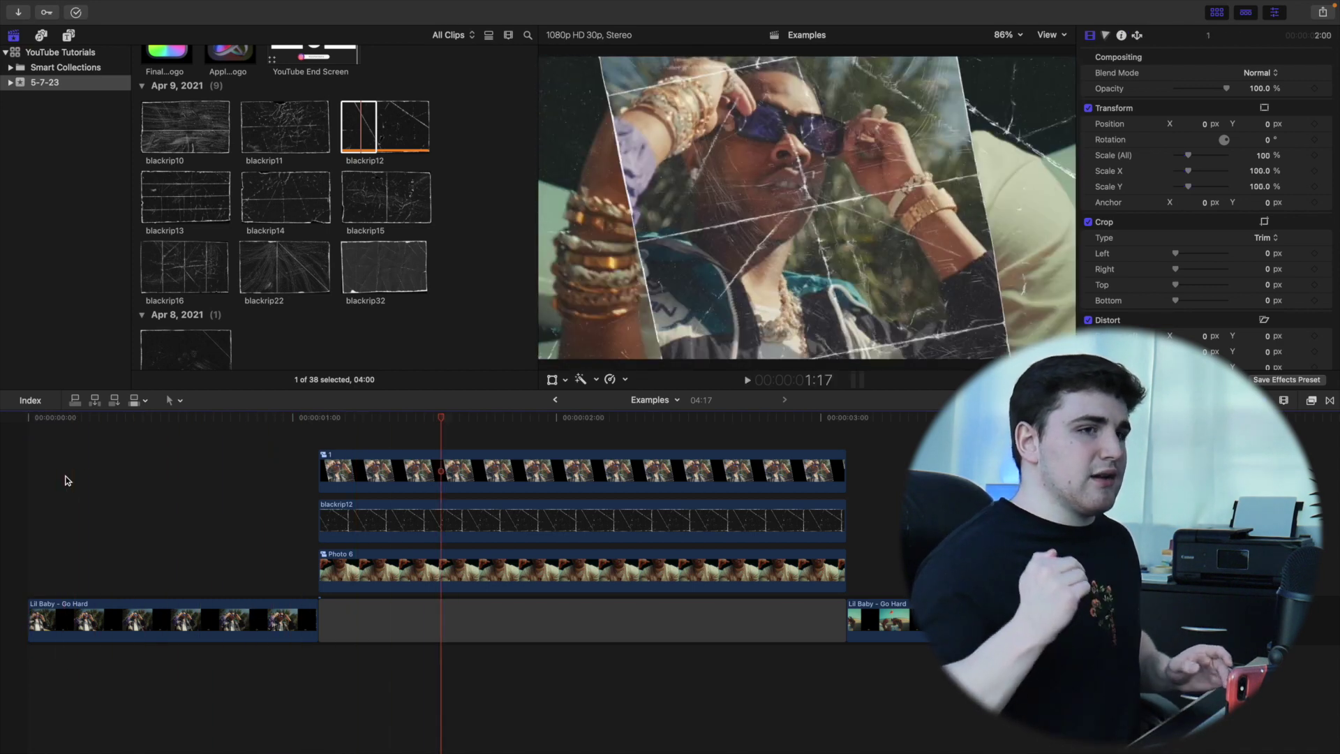
click(1284, 400)
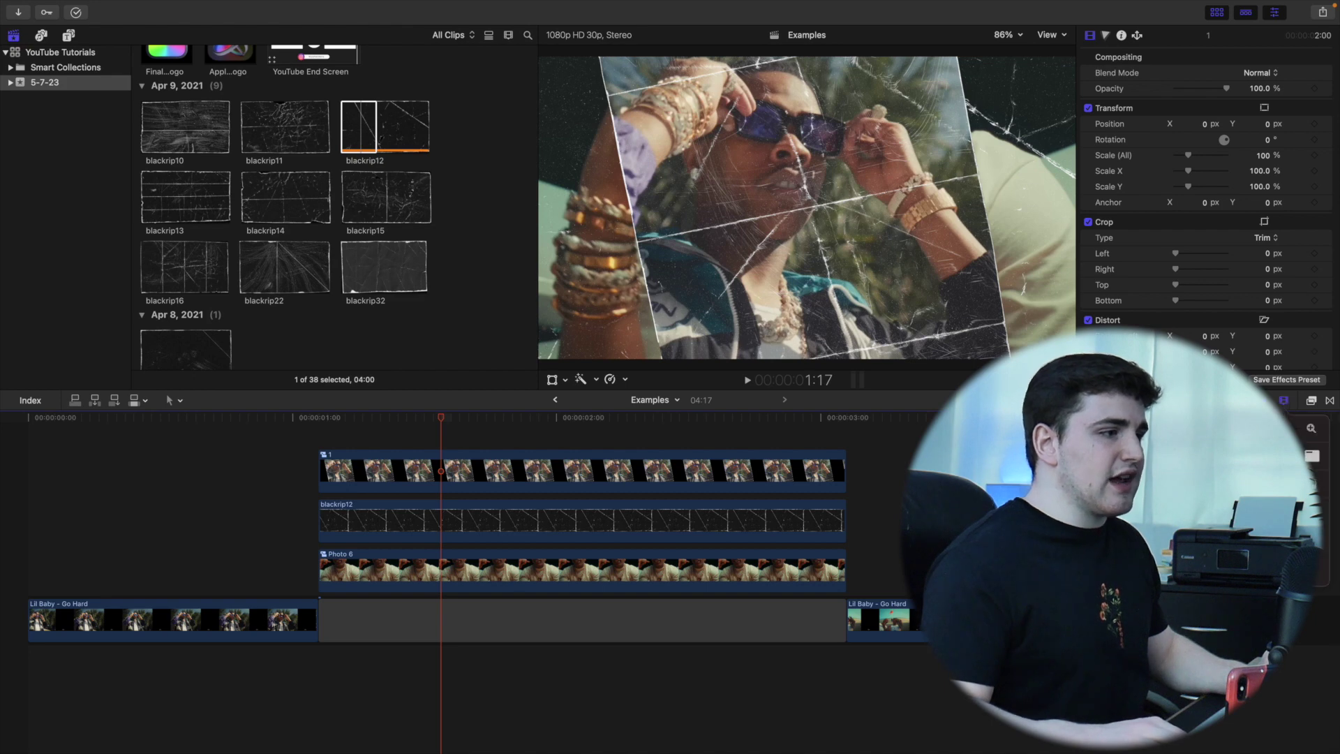
drag(1250, 457, 1202, 458)
- Connect Photo 2 above the stack seven frames in and trim it to end with the stack
click(323, 466)
key(Right)
key(Right)
key(Right)
key(Right)
key(Right)
key(Right)
key(Right)
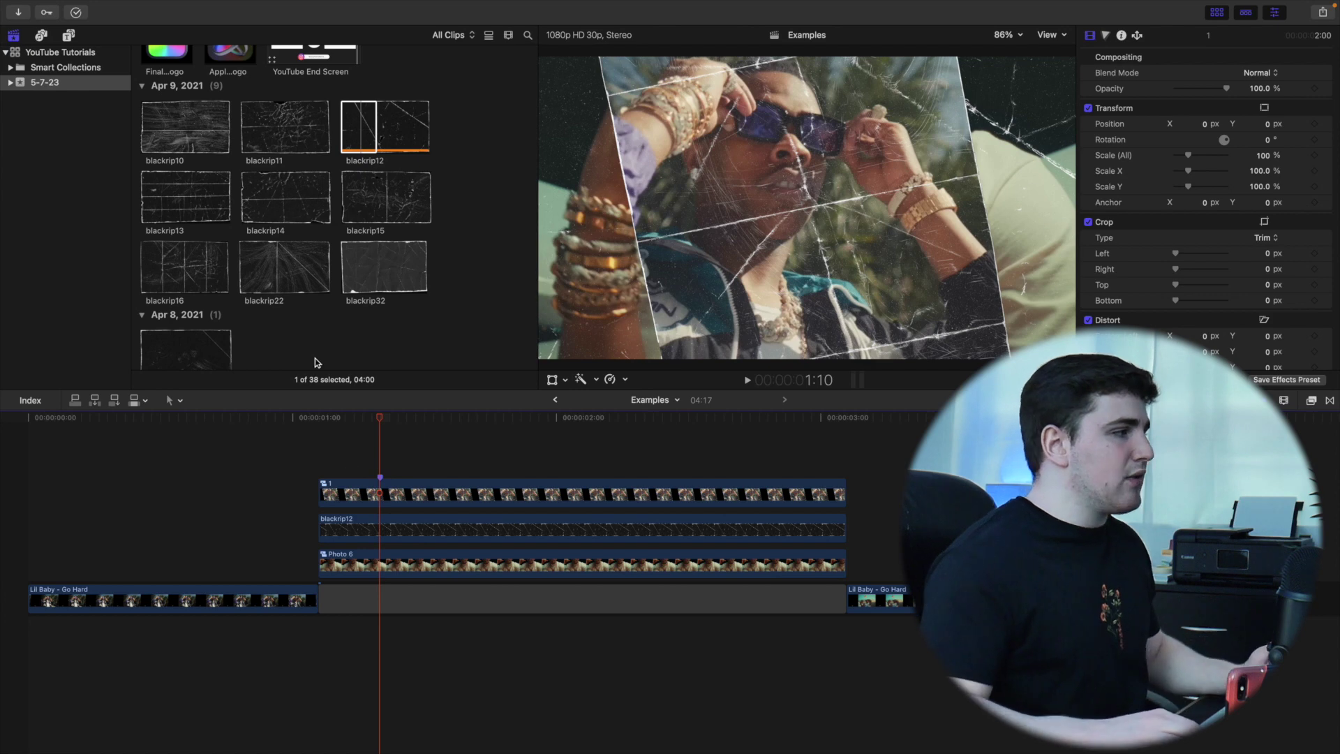
scroll(265, 223, up, 10)
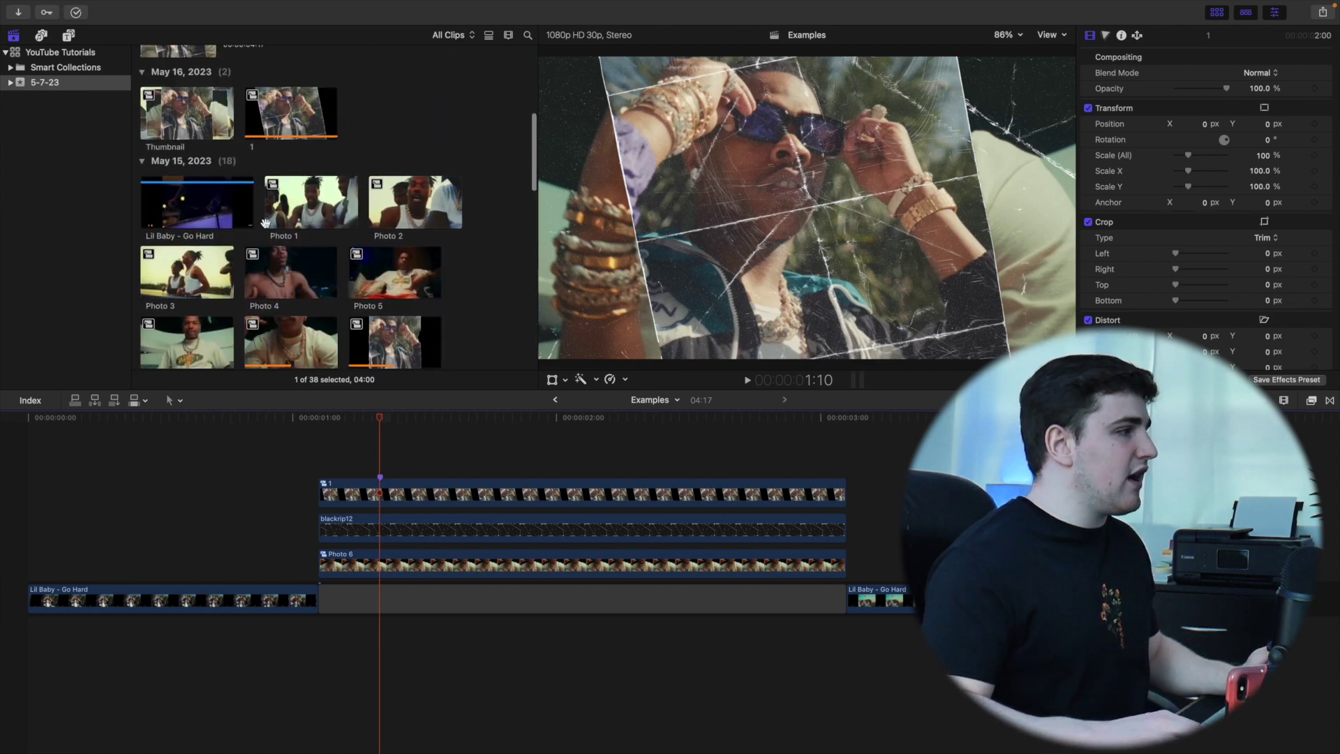
click(417, 201)
drag(415, 201, 385, 453)
click(818, 450)
click(849, 438)
key(alt+])
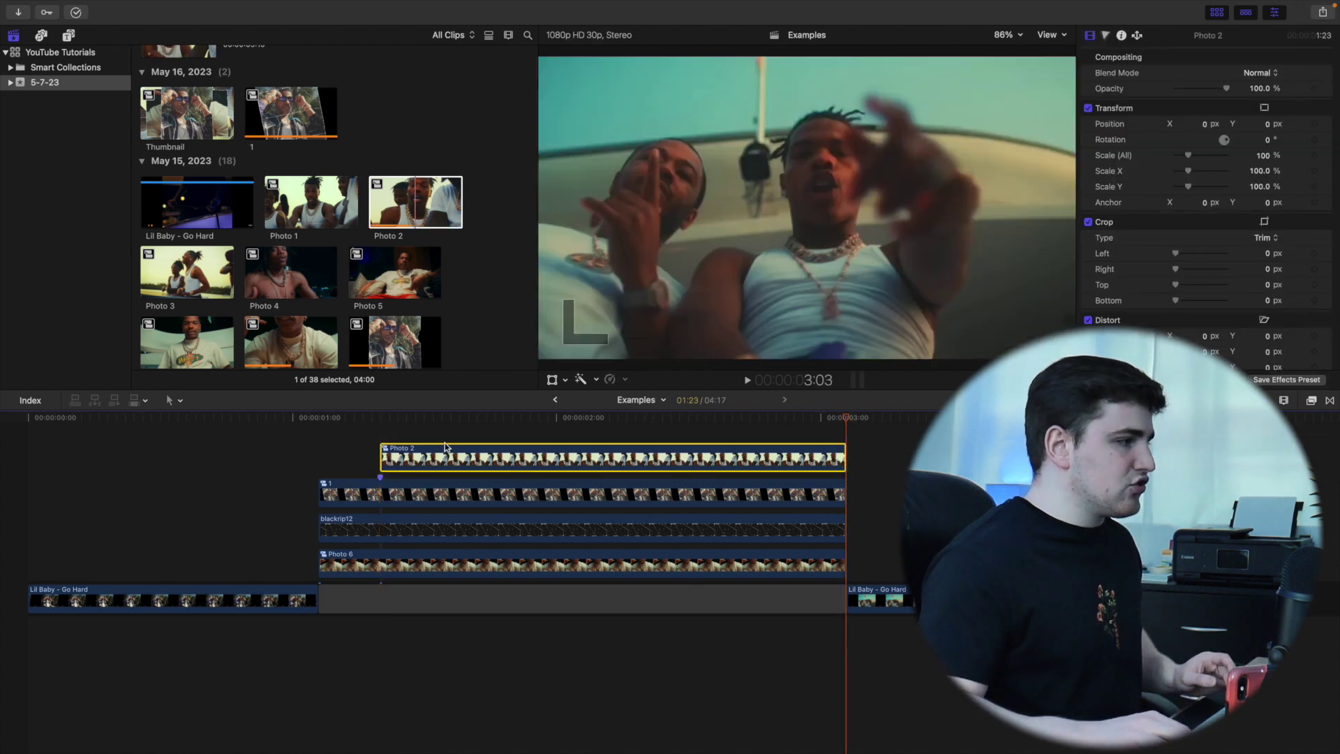
click(380, 443)
- Add blackrip32 above Photo 2, trim it to Photo 2's end, scale to 94%, and blend as Stencil Alpha
scroll(353, 301, down, 5)
scroll(354, 300, down, 10)
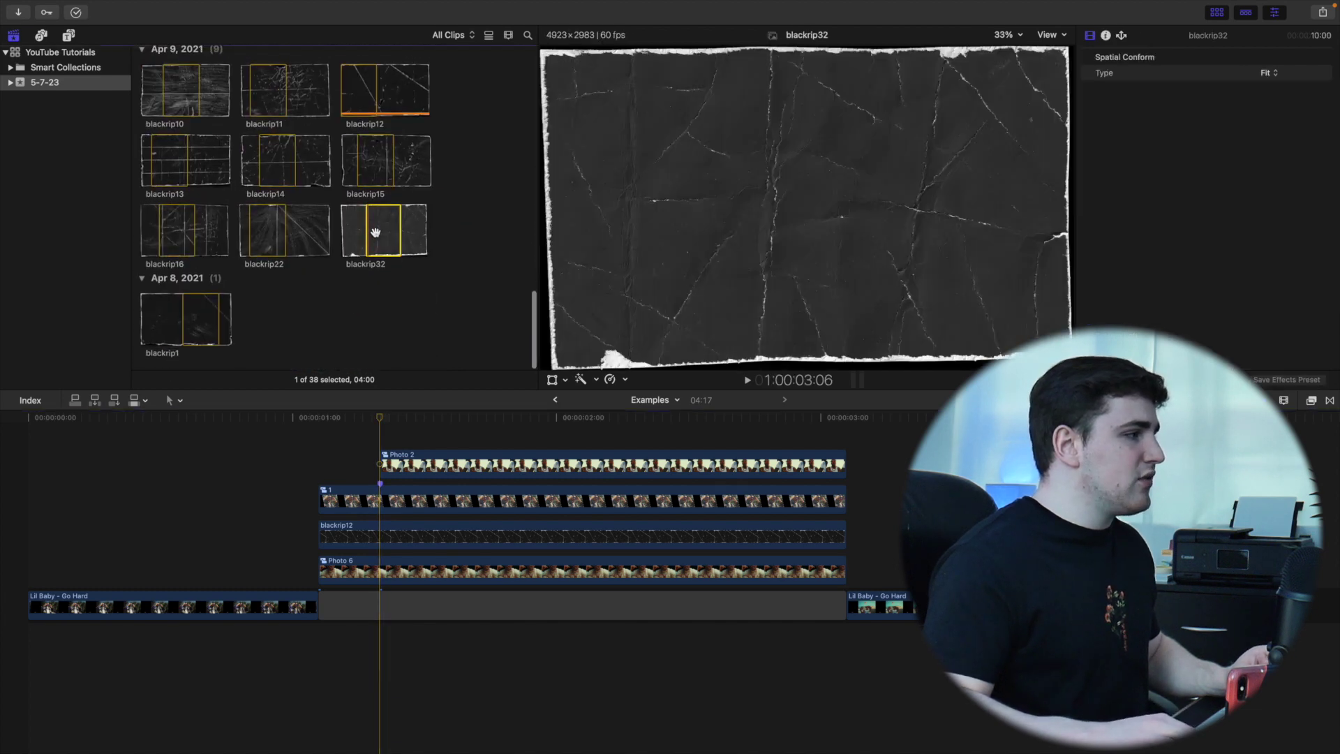
drag(373, 312, 384, 458)
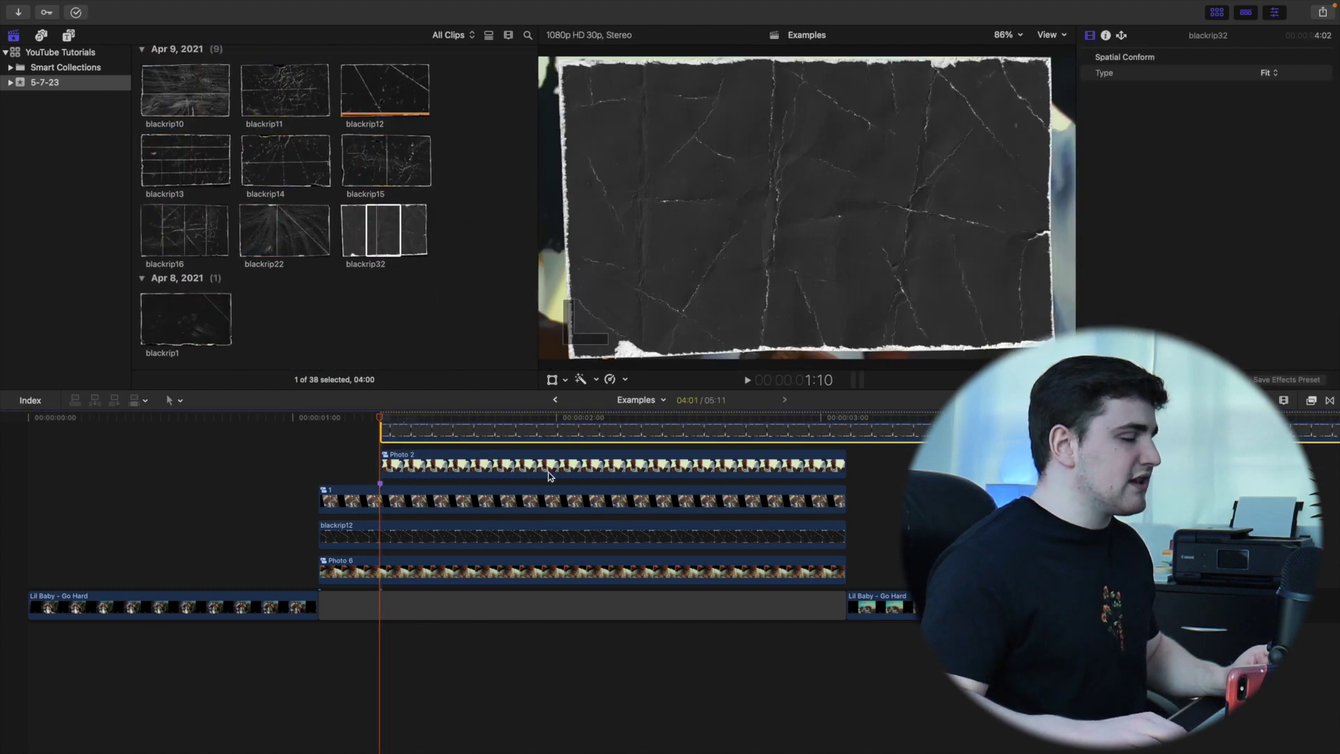
click(848, 464)
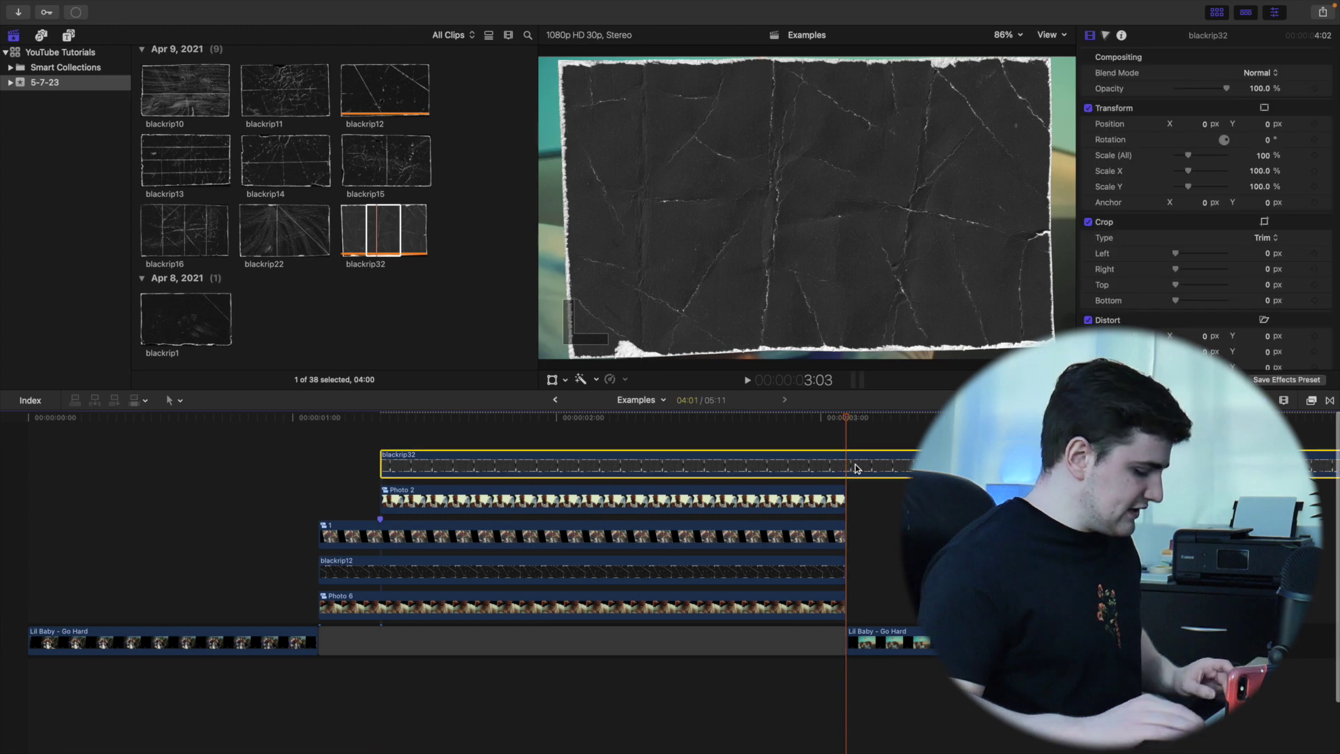
key(alt+bracketright)
click(519, 444)
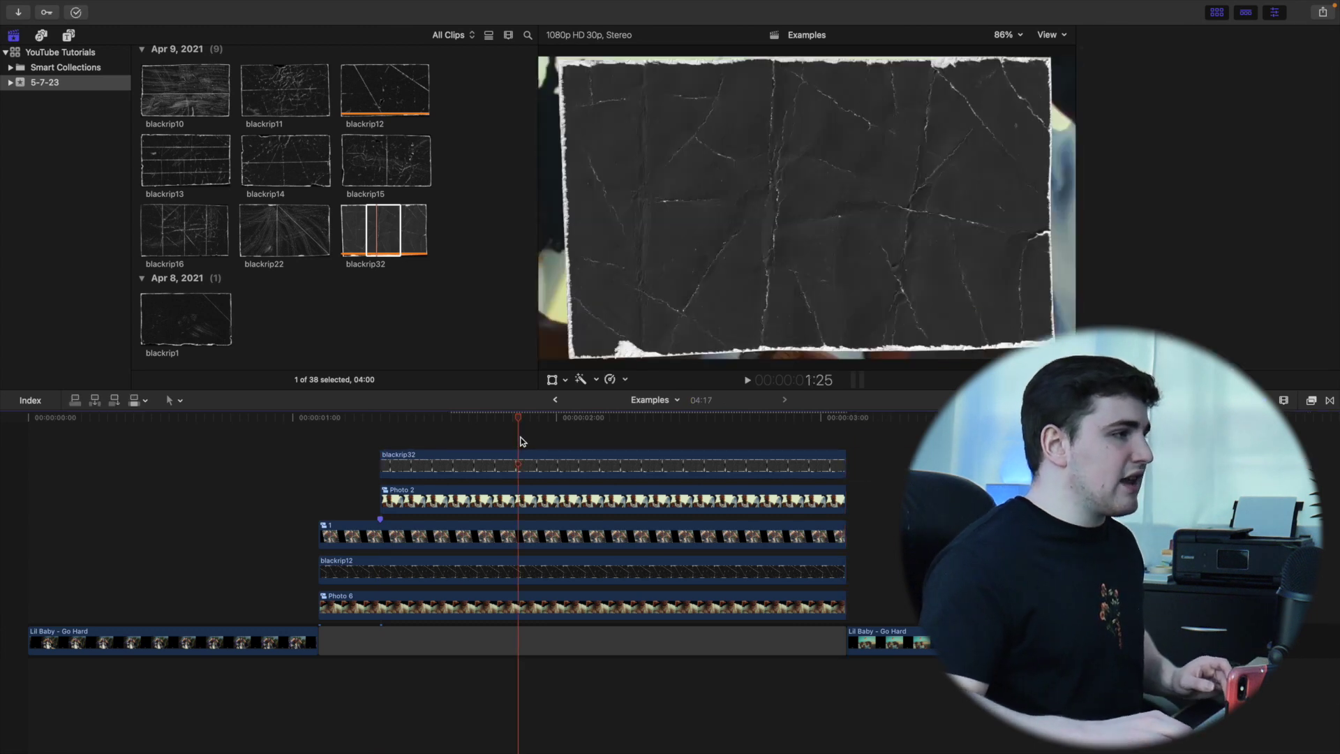
click(523, 465)
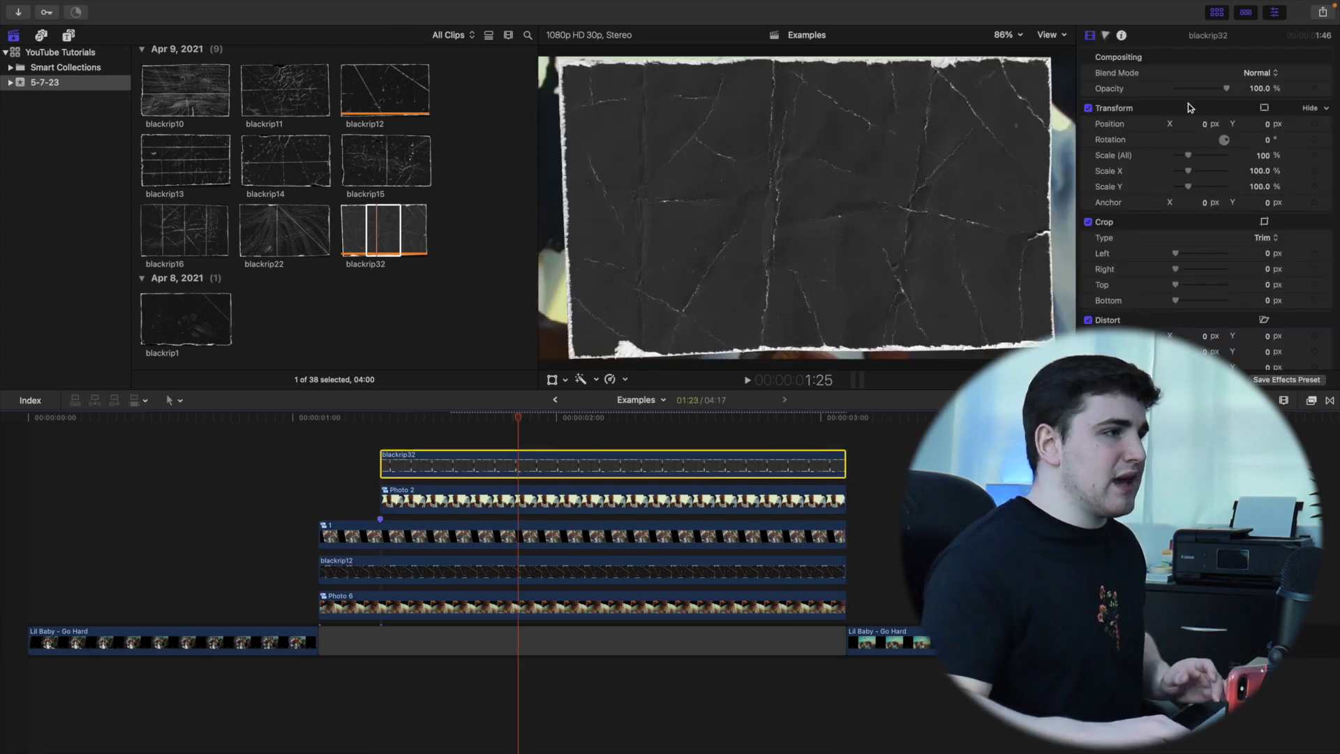
drag(1264, 155, 1254, 155)
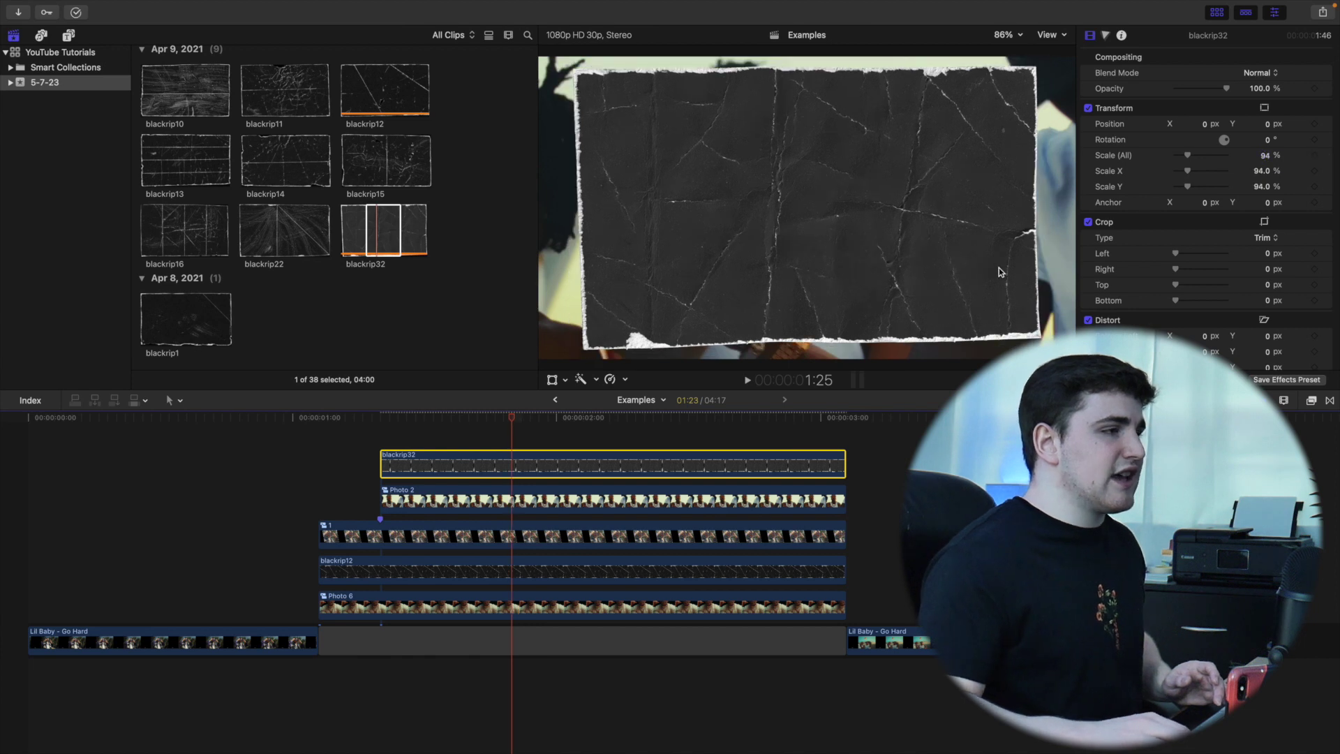
click(1256, 73)
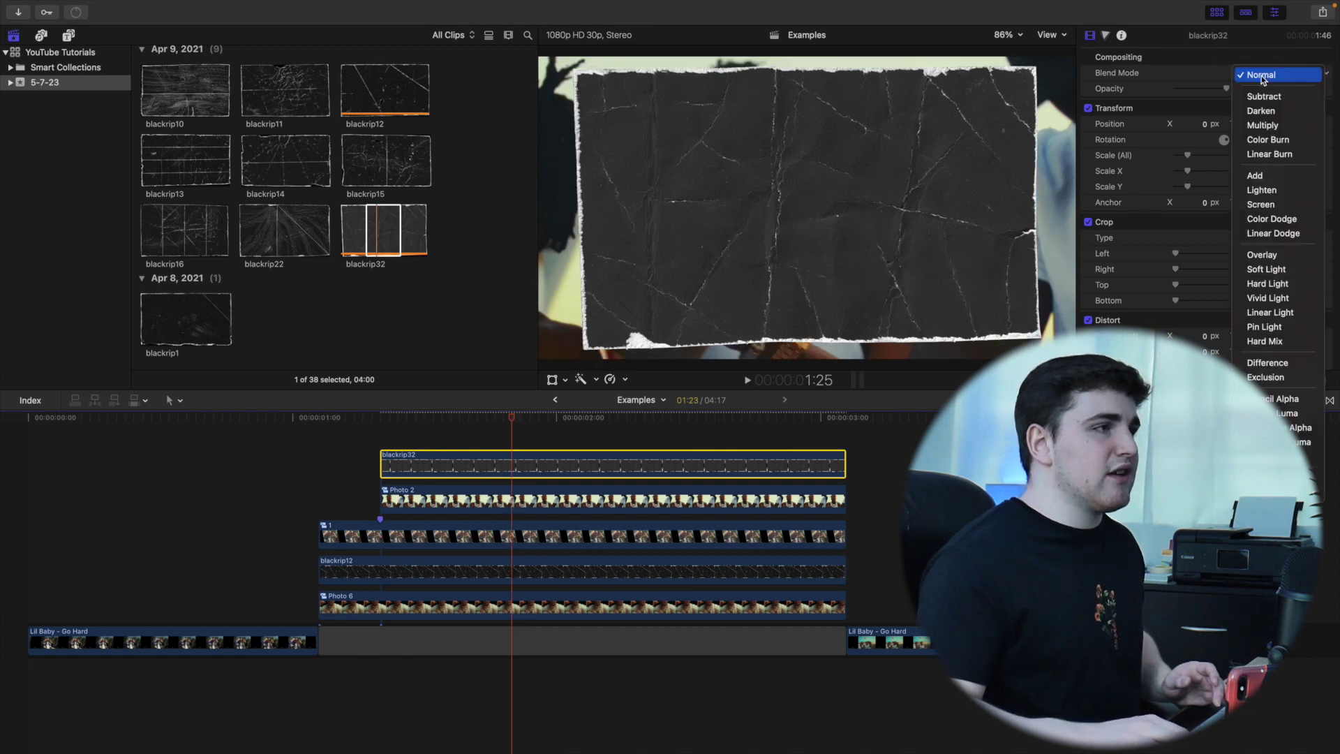
click(1269, 398)
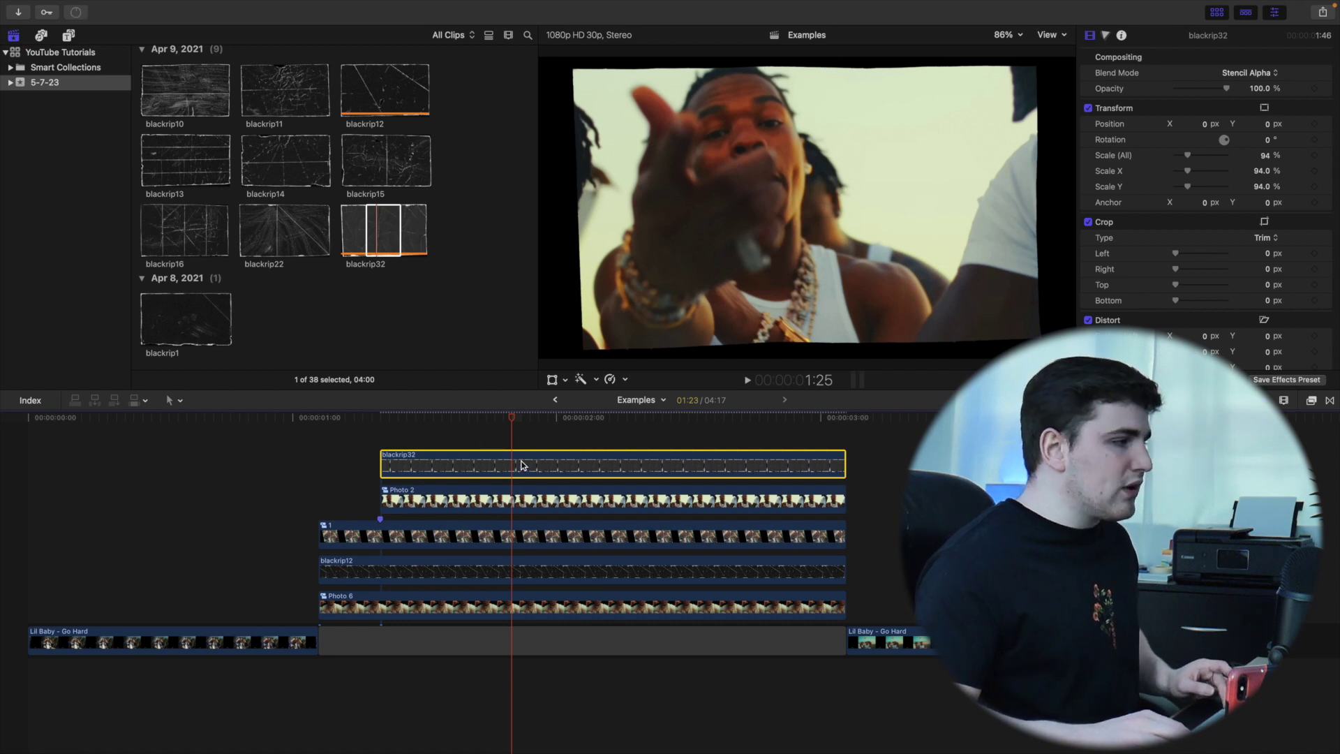
- Duplicate blackrip32 onto the lane above in Screen mode, then select both copies and Photo 2
drag(523, 457, 528, 454)
click(1233, 77)
click(1241, 146)
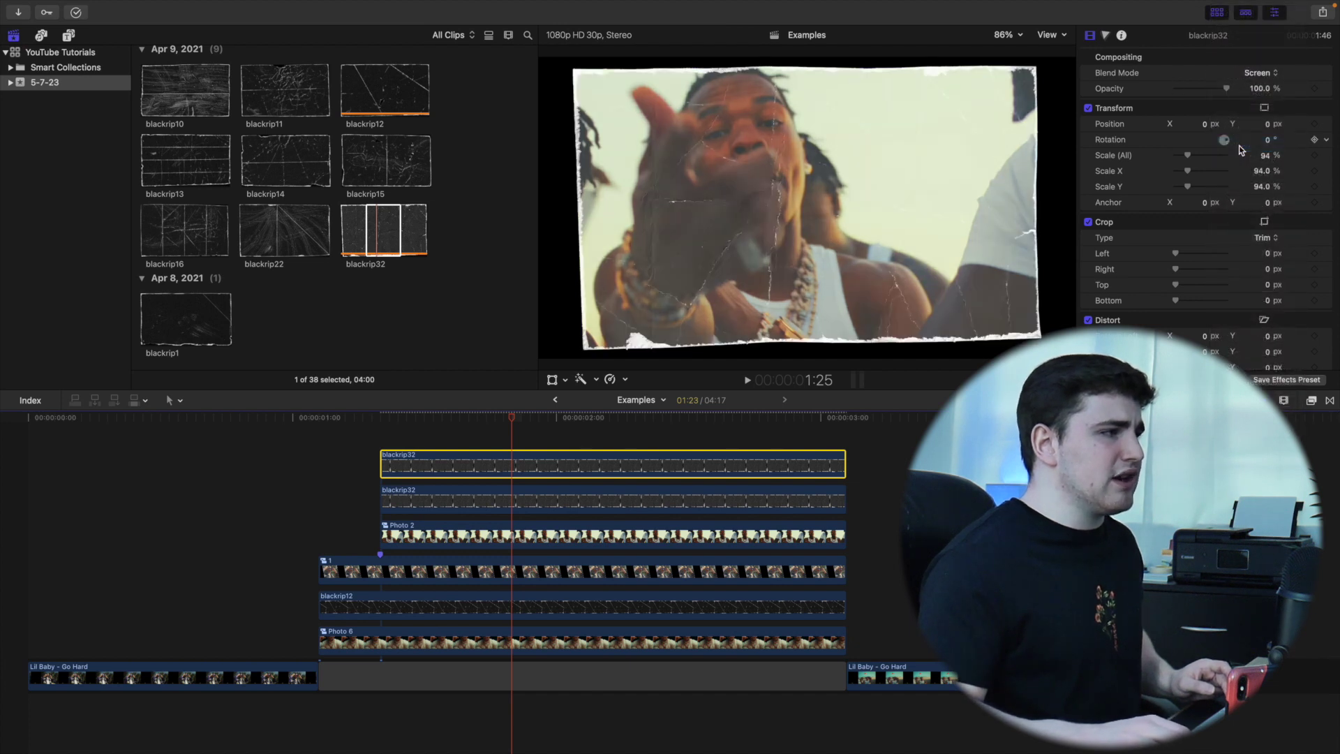
click(572, 504)
click(548, 540)
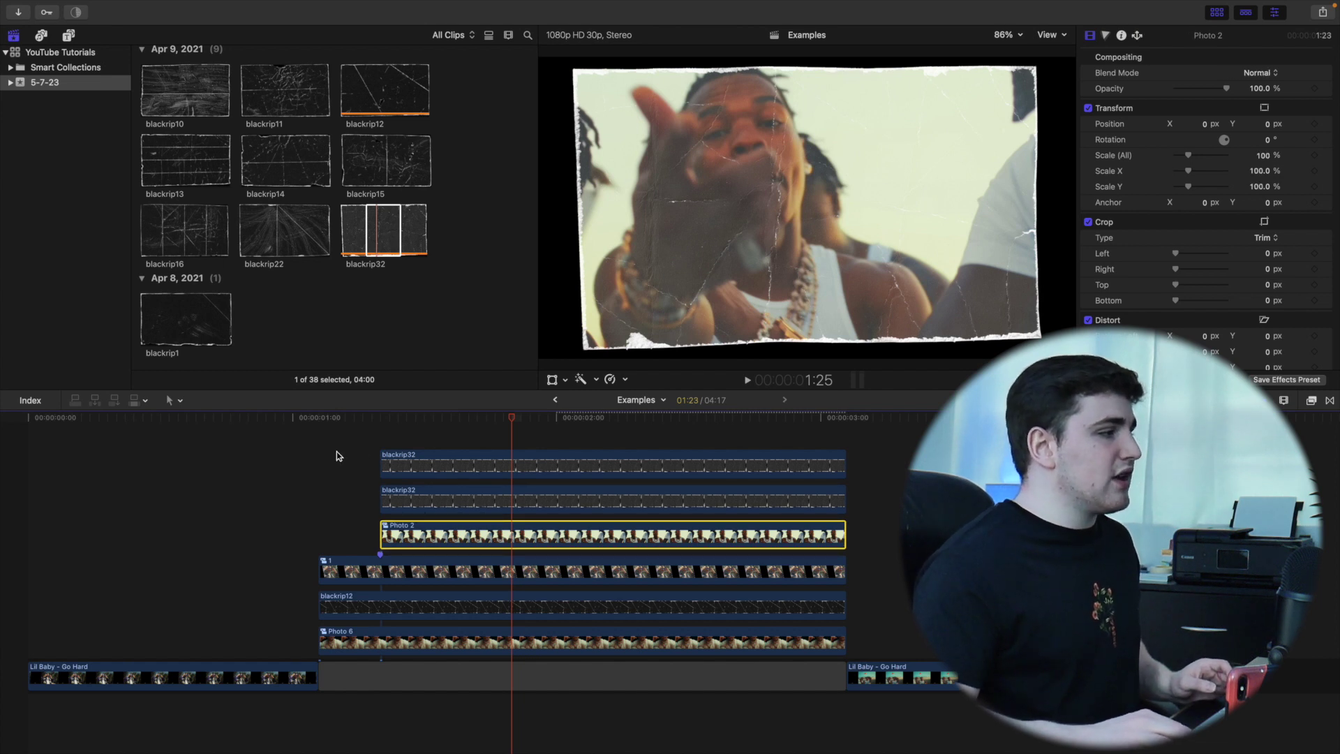
drag(342, 452, 458, 537)
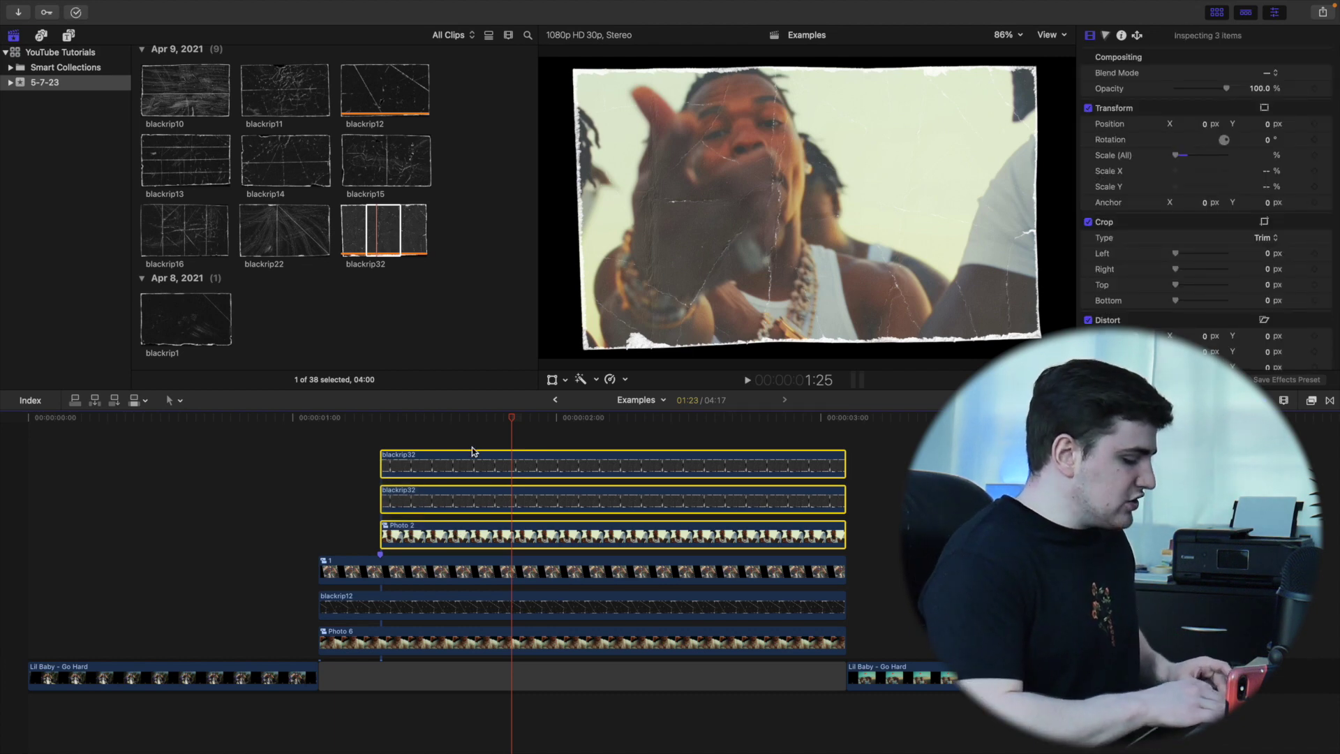
- Combine Photo 2 and both blackrip32 overlays into a compound clip named '2'
key(alt+g)
text(2)
key(Return)
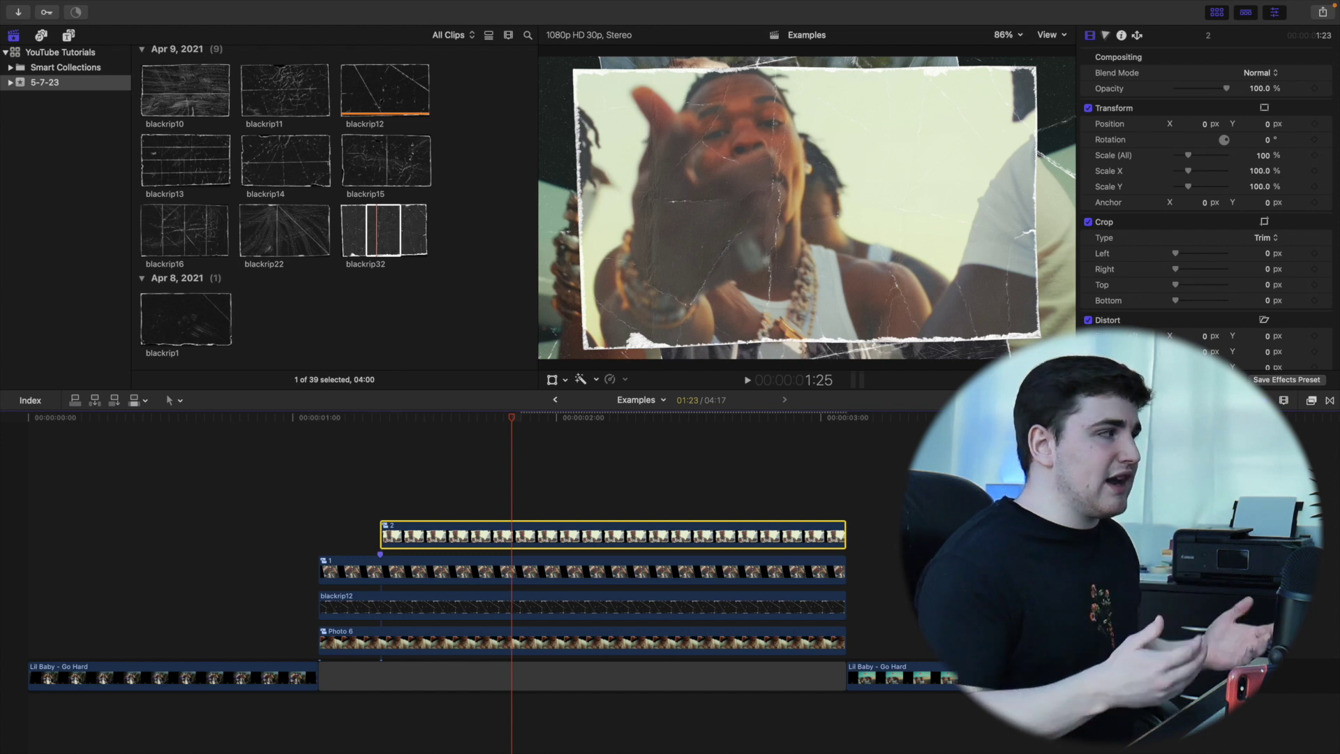
- Blade compound clip 2 a few frames in and scale its short first piece to 154%
click(384, 458)
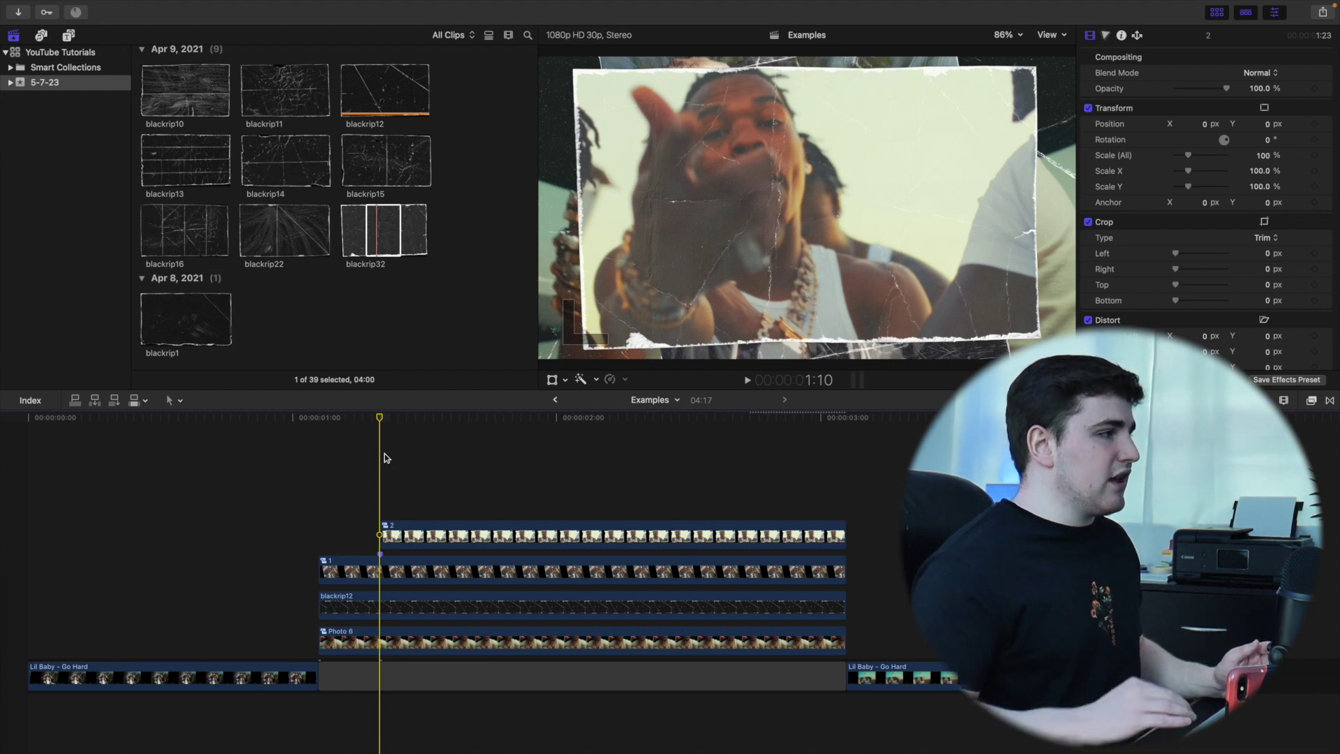
key(space)
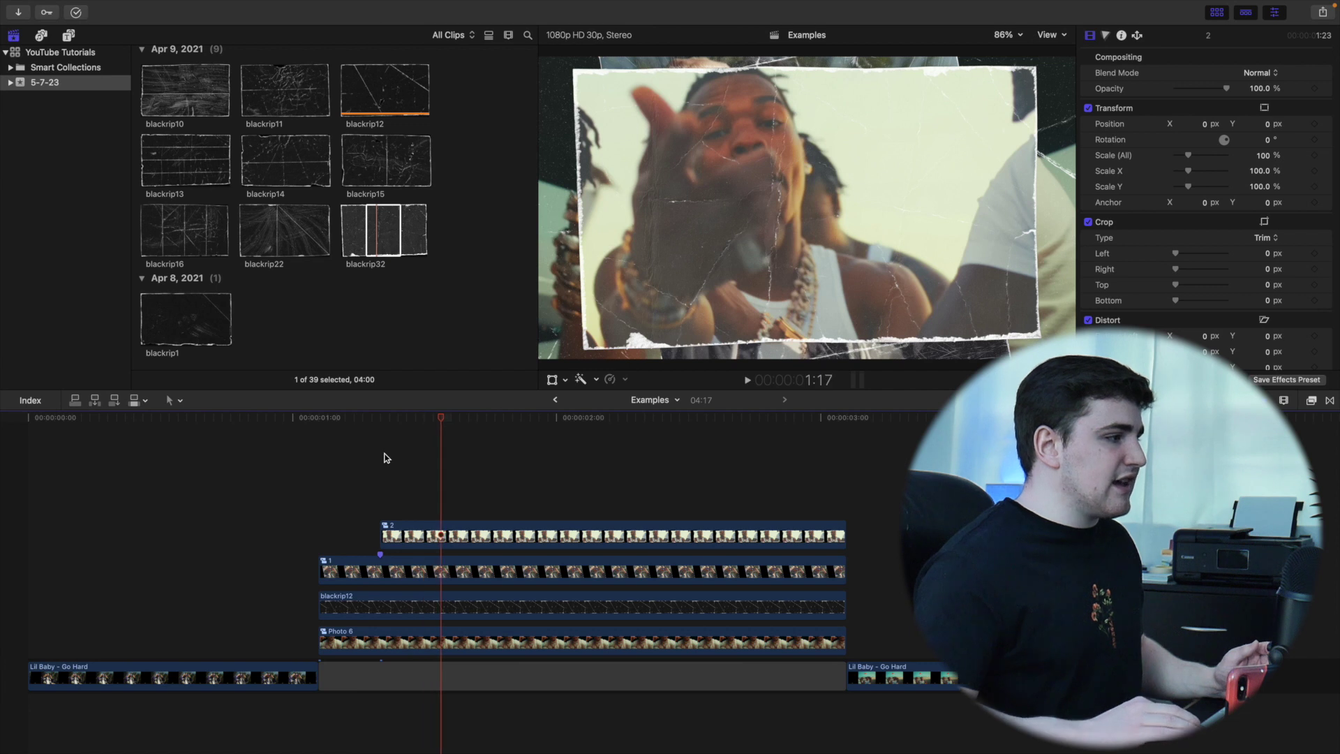
click(452, 538)
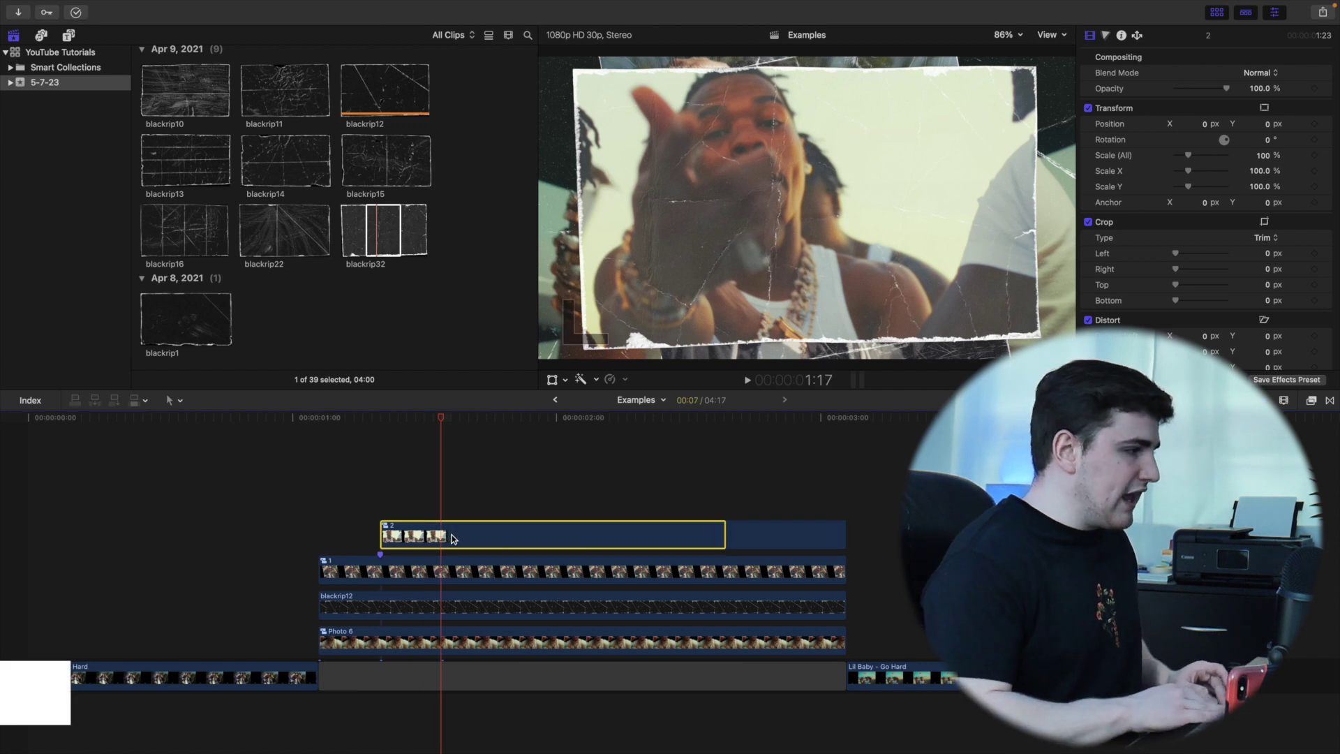
key(super+b)
click(405, 534)
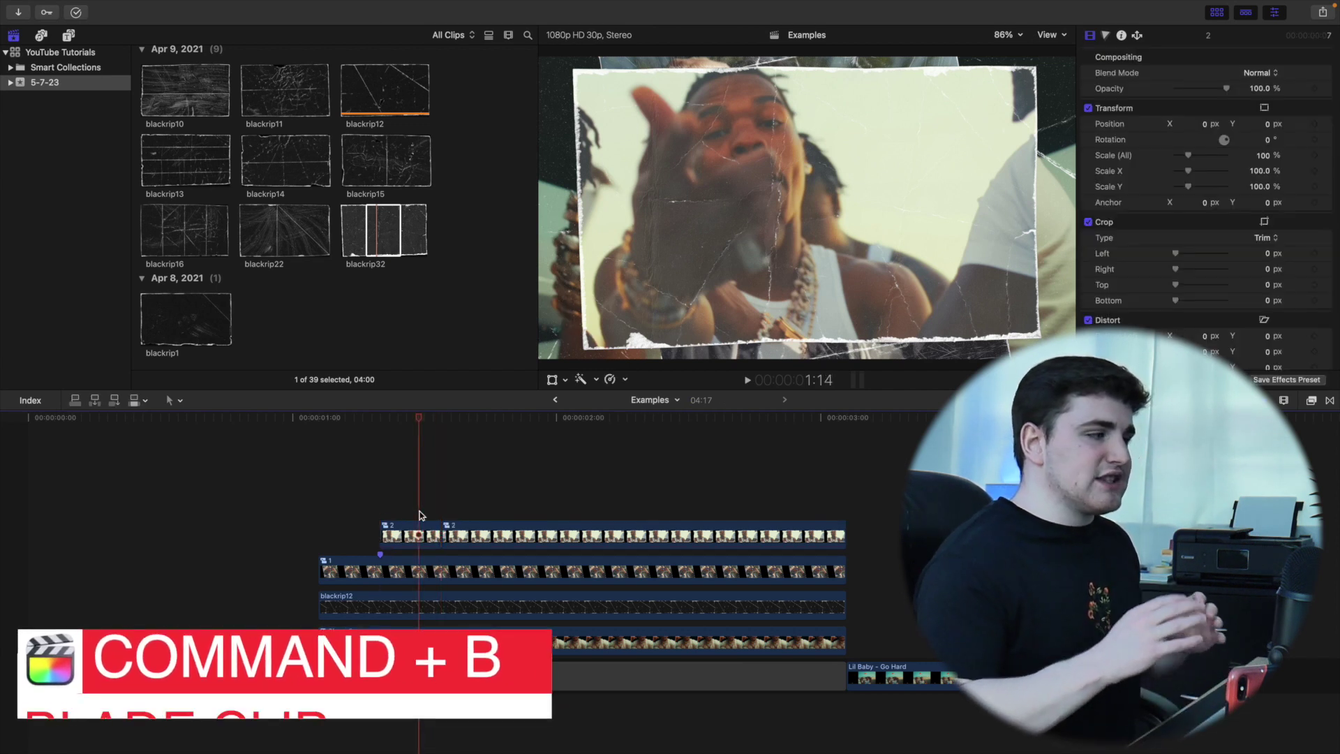
click(407, 537)
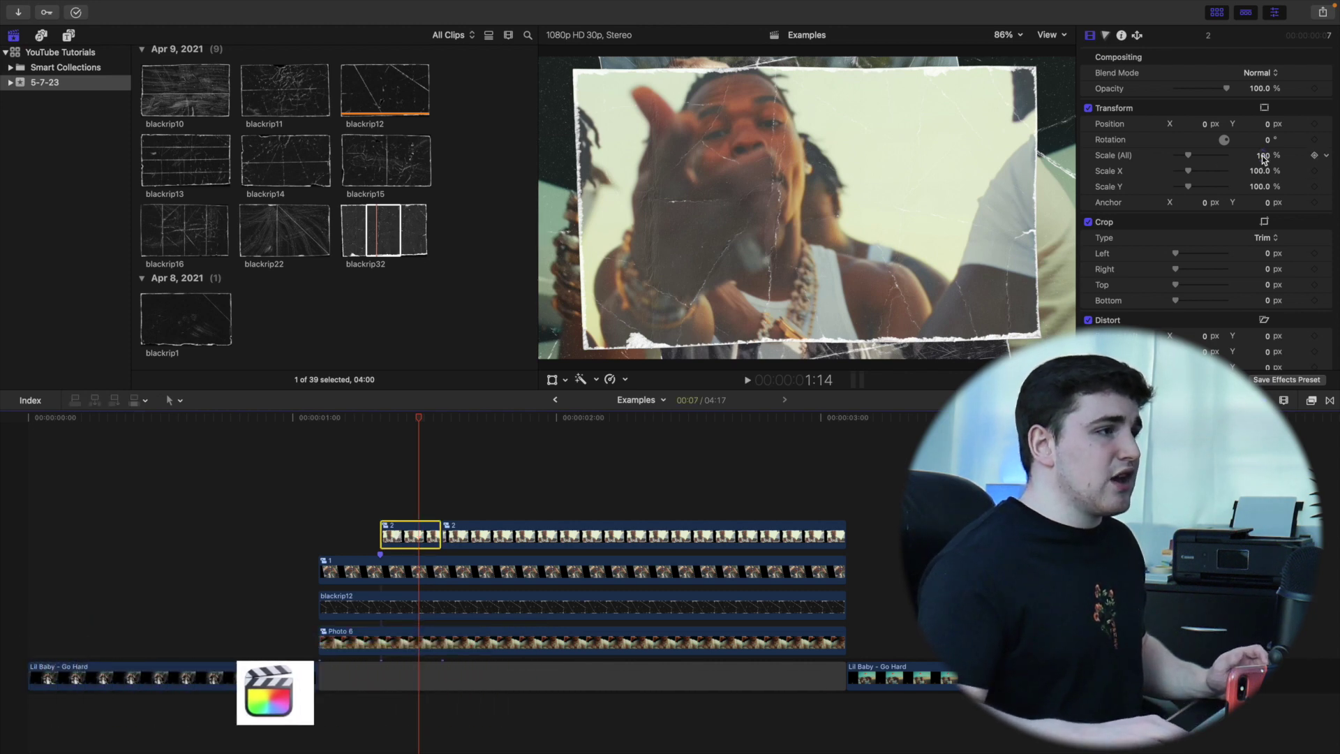
mouse_move(1263, 155)
mouse_down()
mouse_move(1286, 156)
mouse_move(1261, 162)
mouse_up()
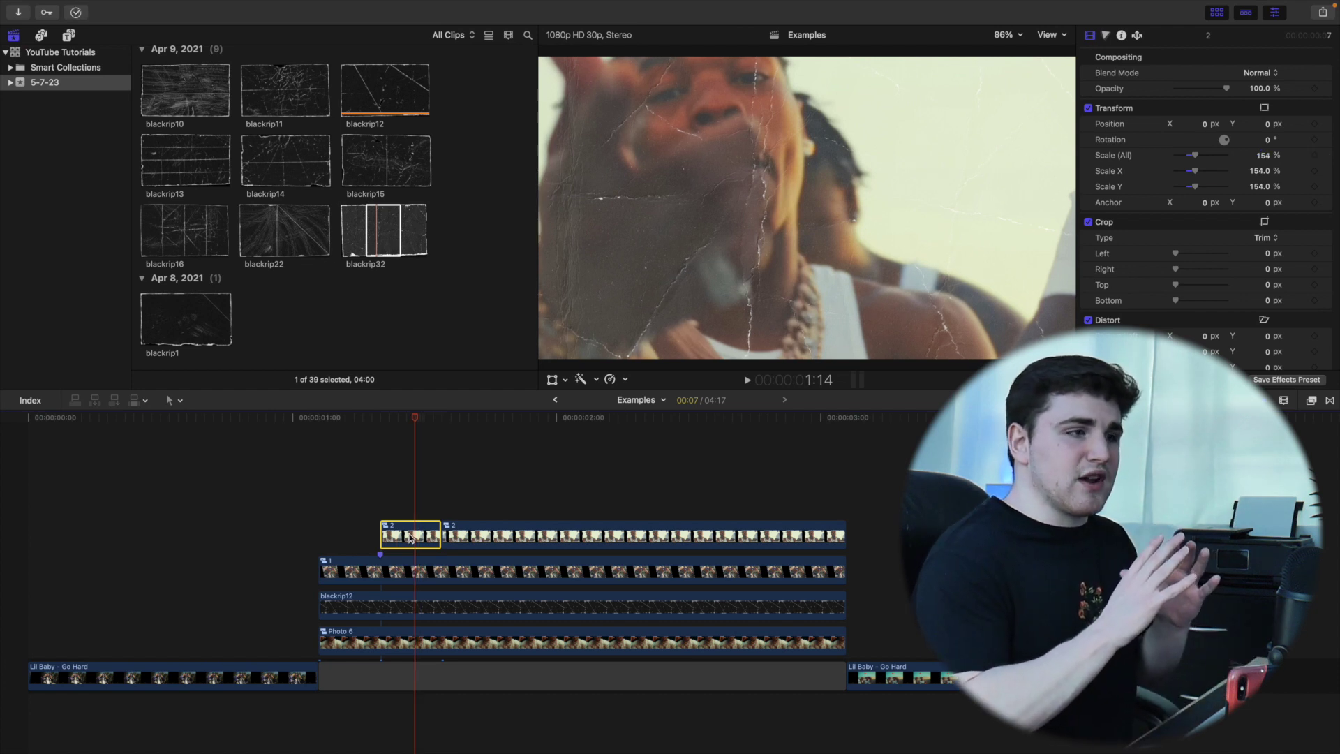
click(486, 545)
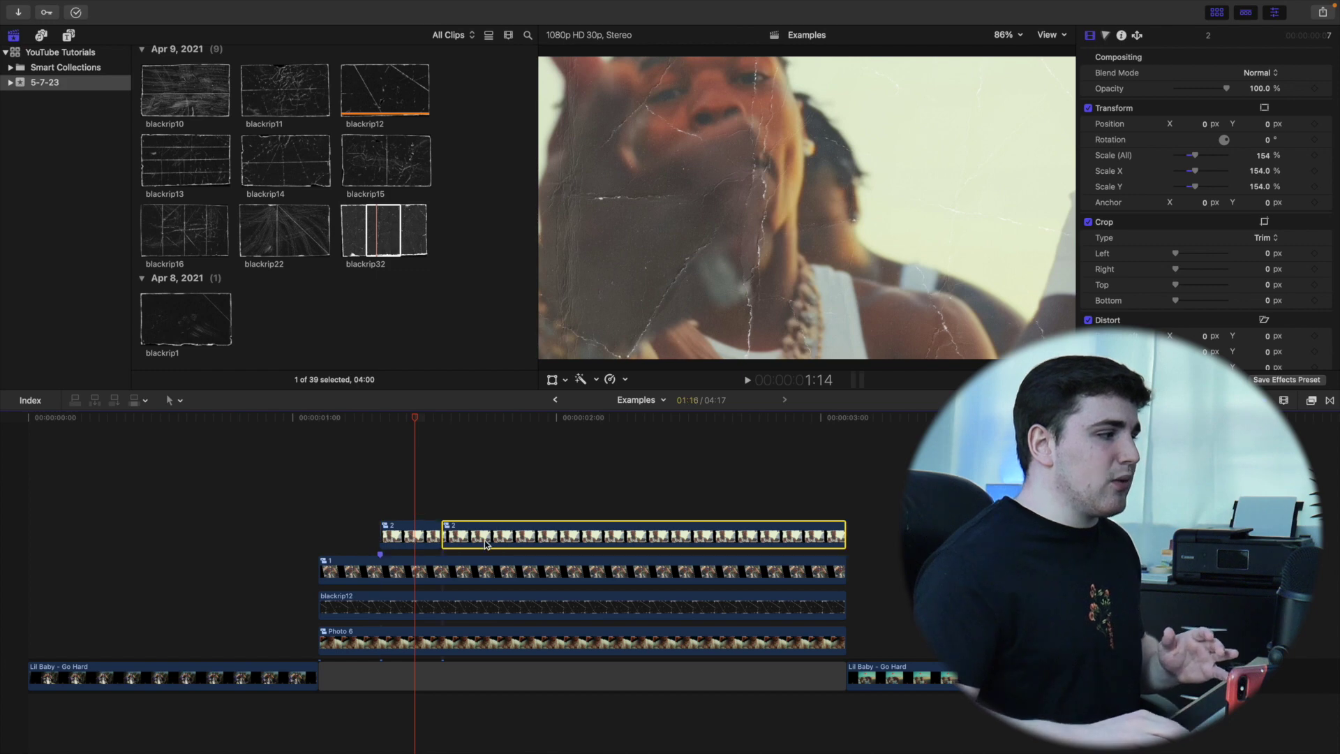
click(15, 532)
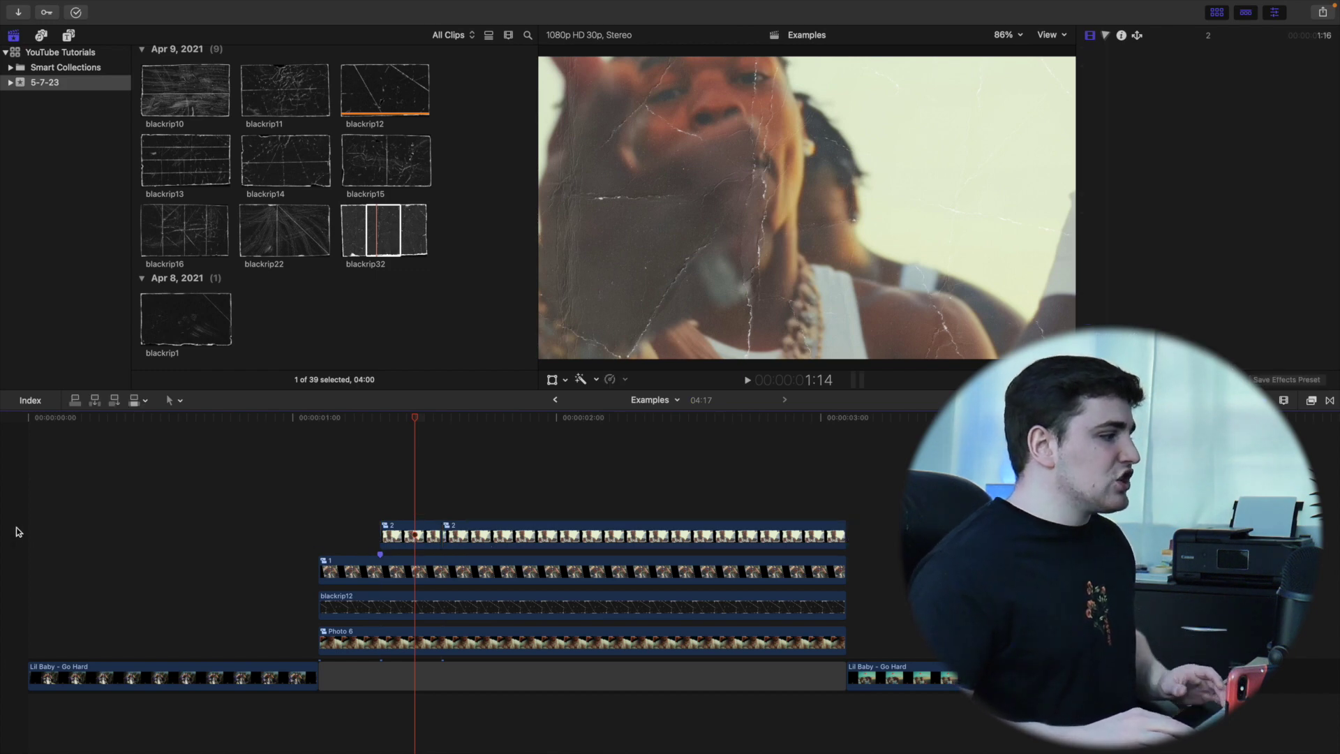
key(Home)
key(space)
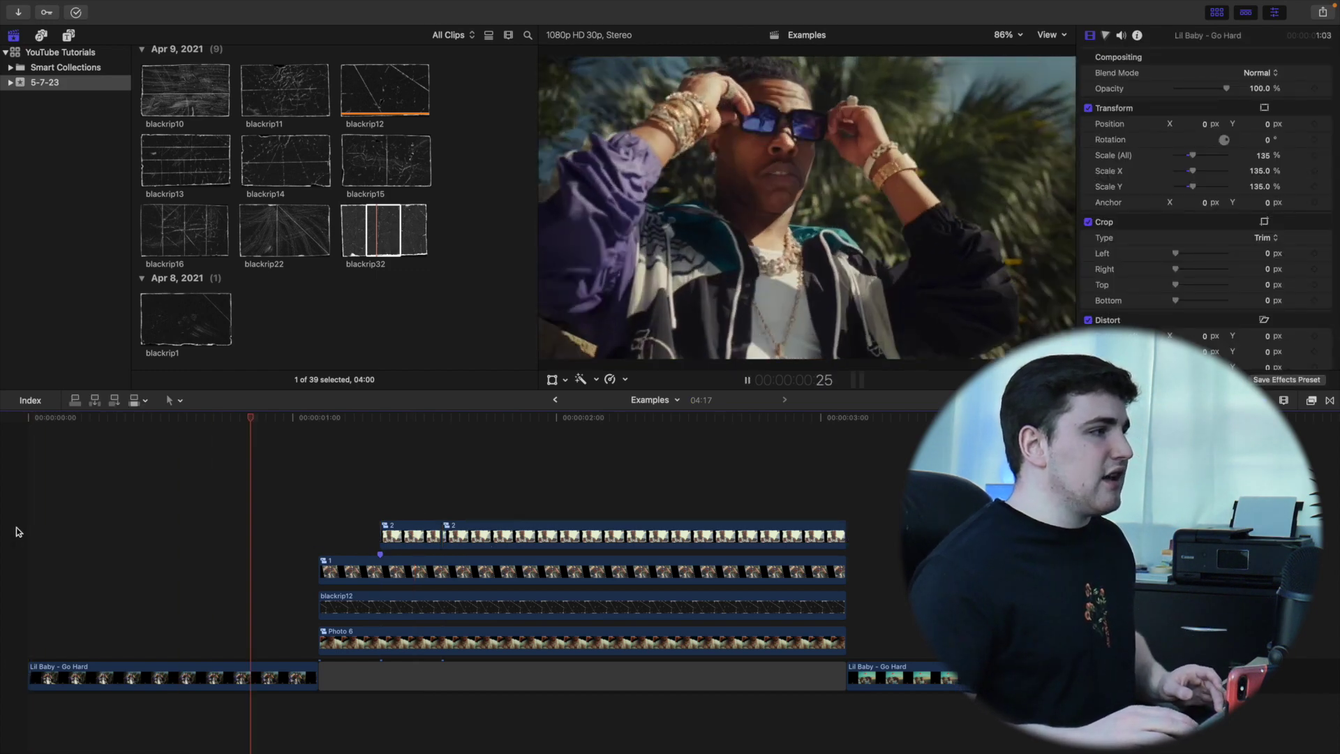
key(space)
key(space)
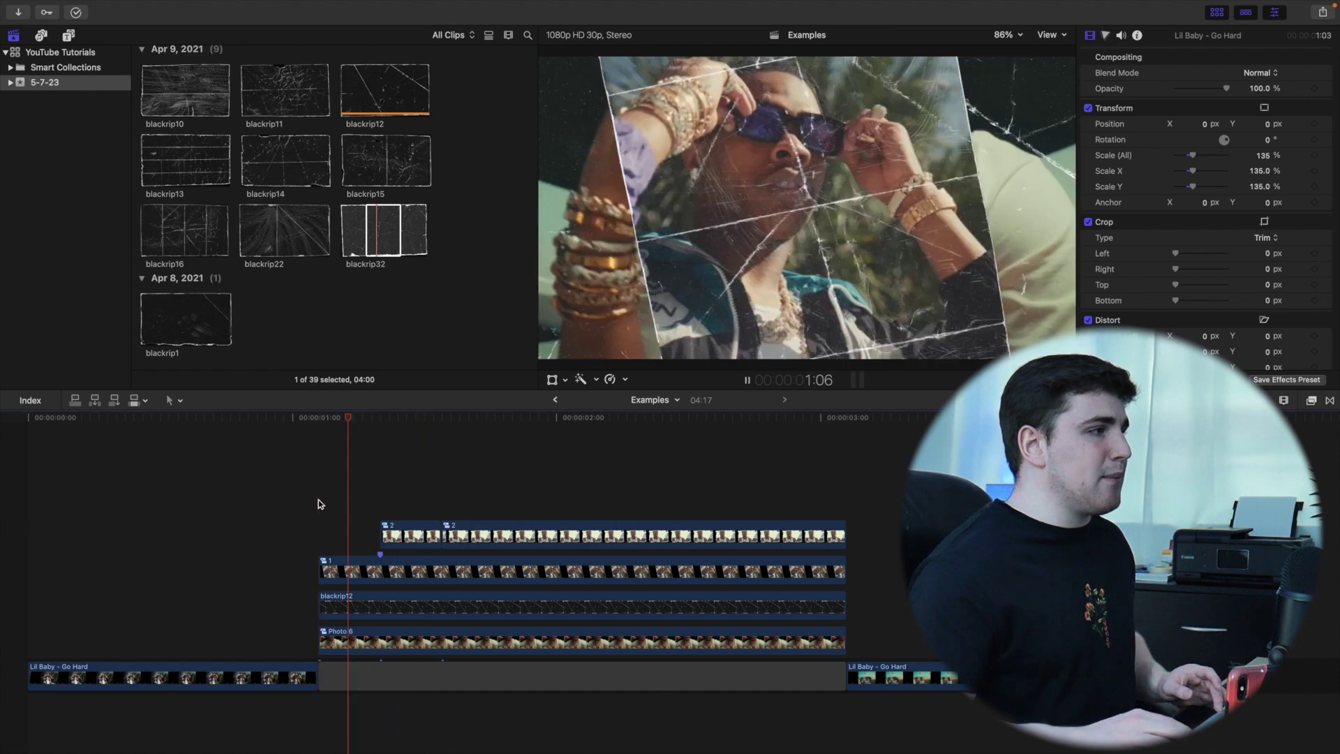
key(space)
key(space)
key(space)
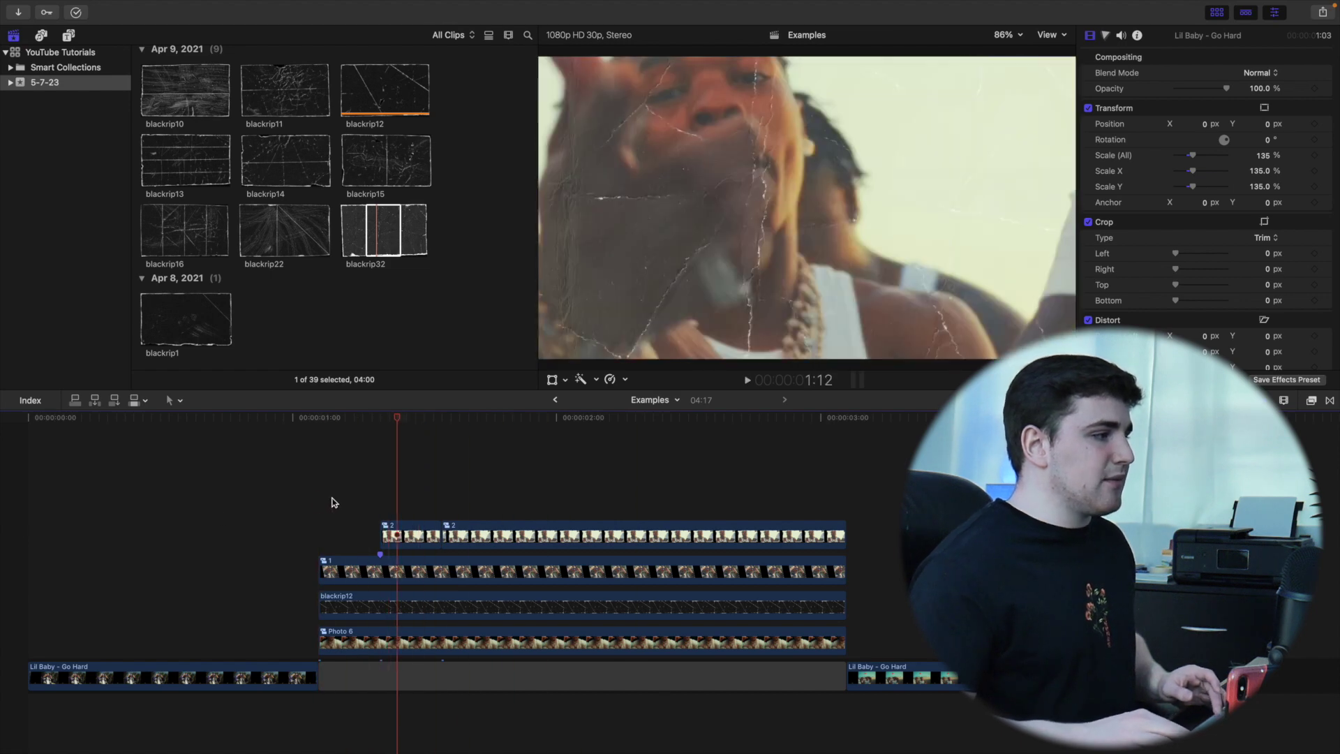
click(390, 421)
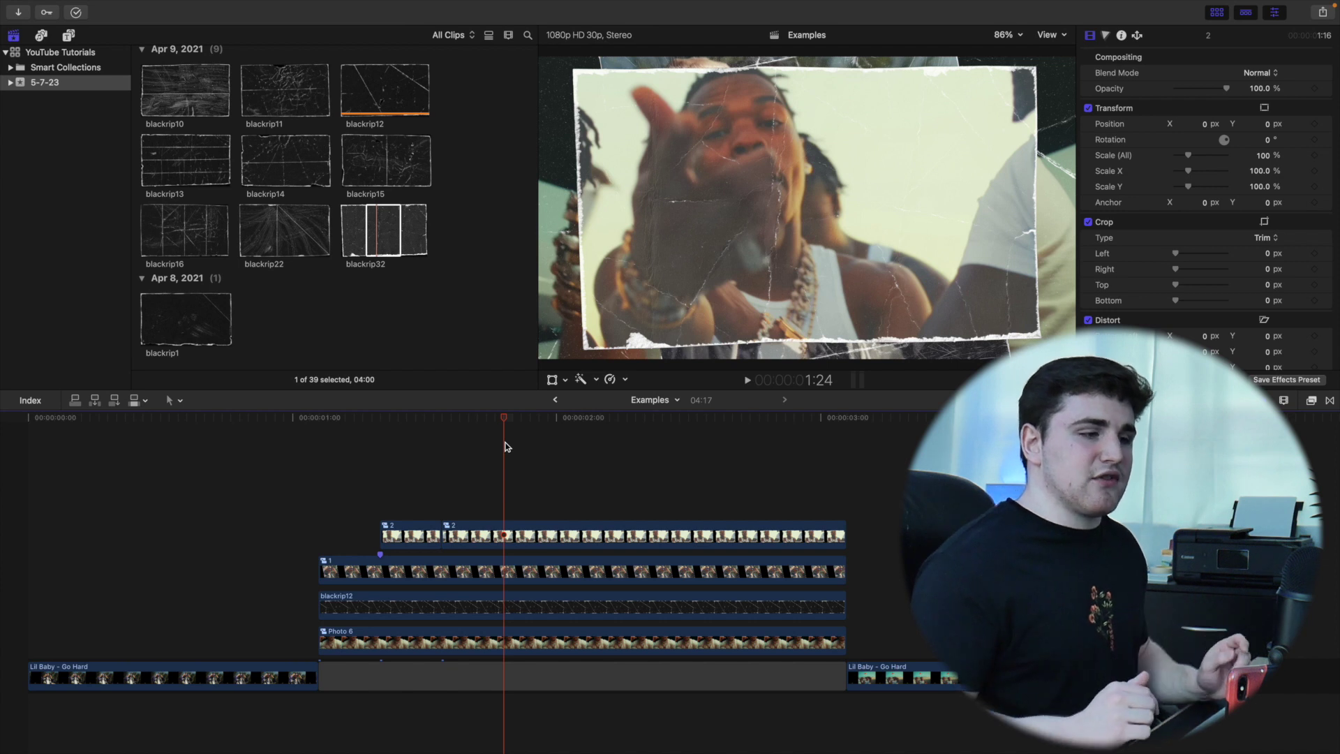
scroll(844, 496, down, 1)
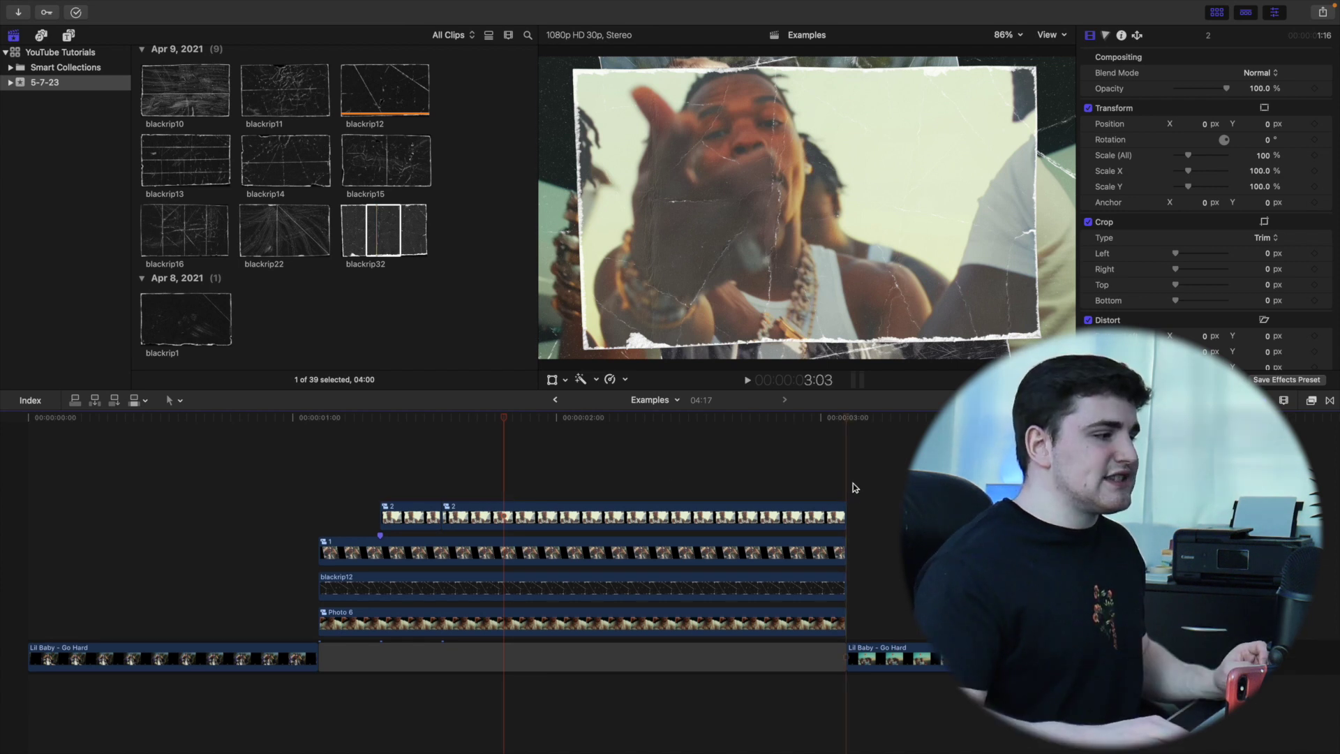
click(853, 483)
click(904, 656)
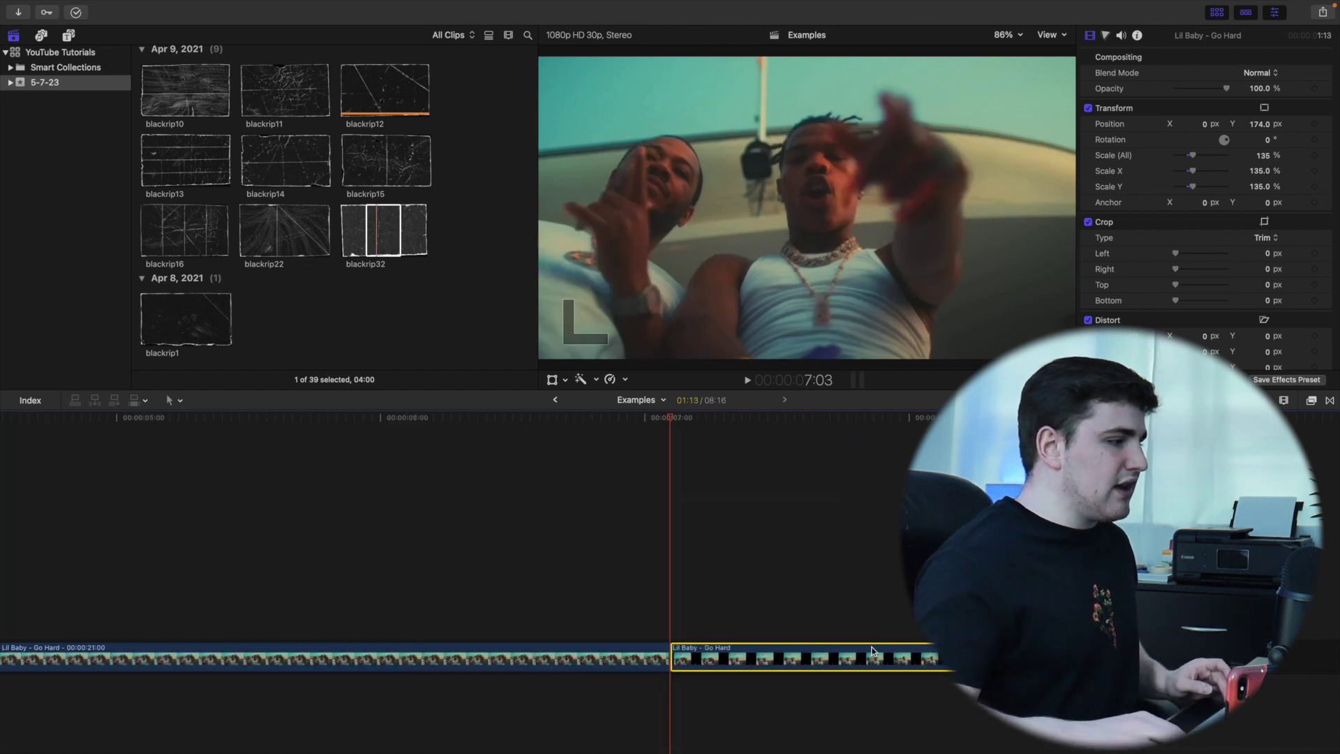
- Add a 7-frame blackrip14 overlay over the second clip, rotated -60.6° with Stencil Alpha blending
key(super+z)
click(622, 577)
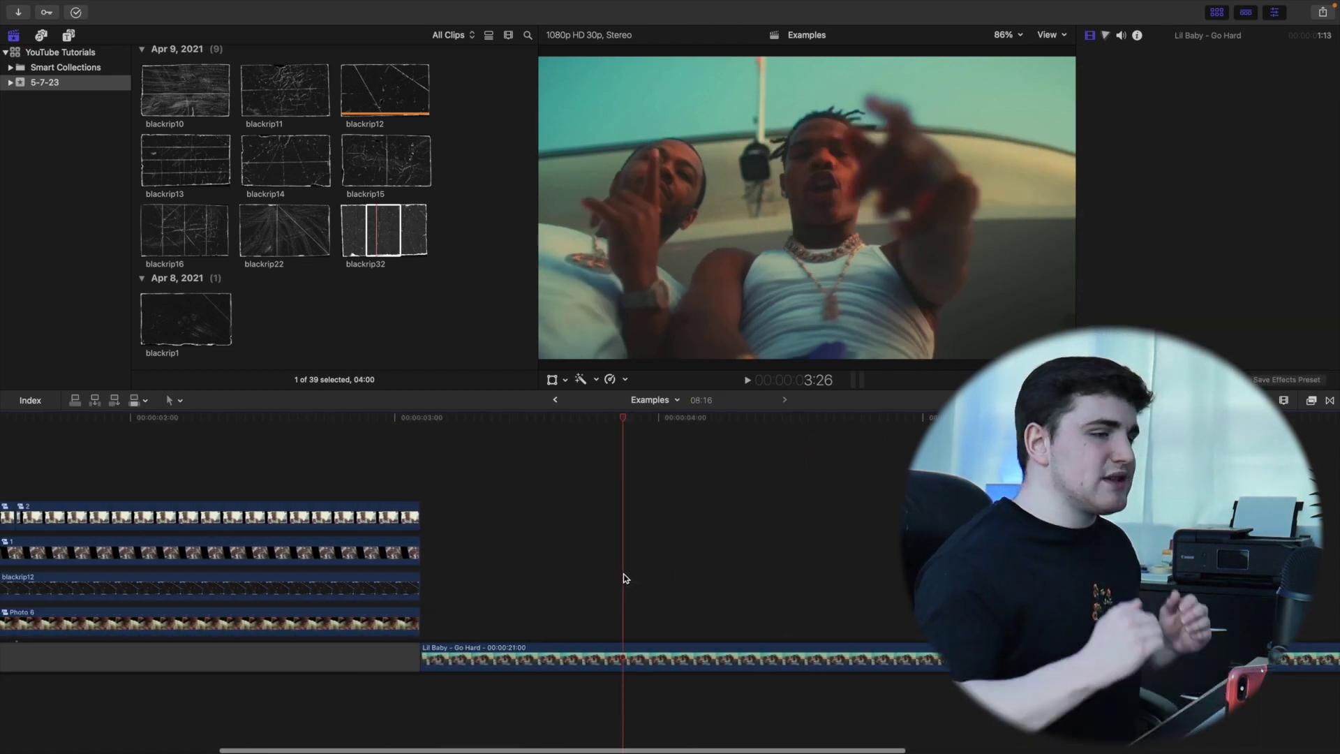
drag(268, 183, 571, 627)
scroll(625, 532, right, 3)
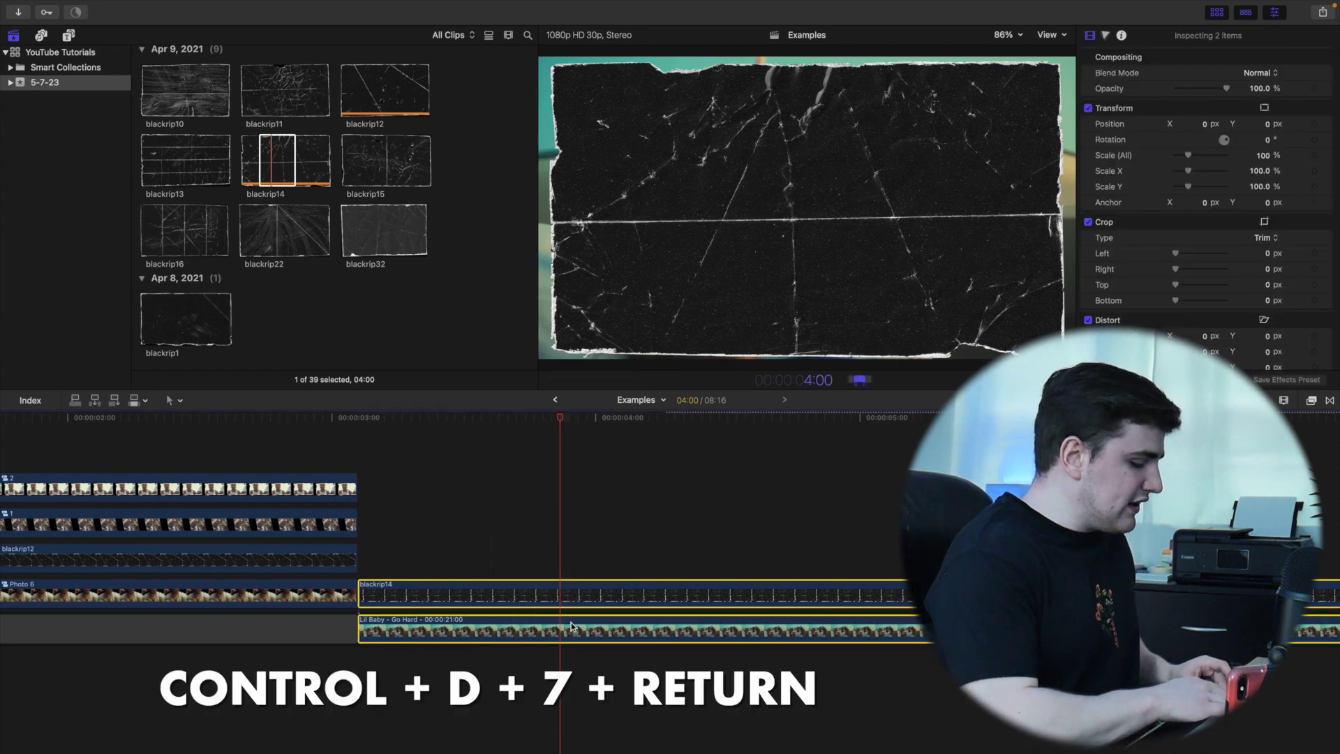
key(Return)
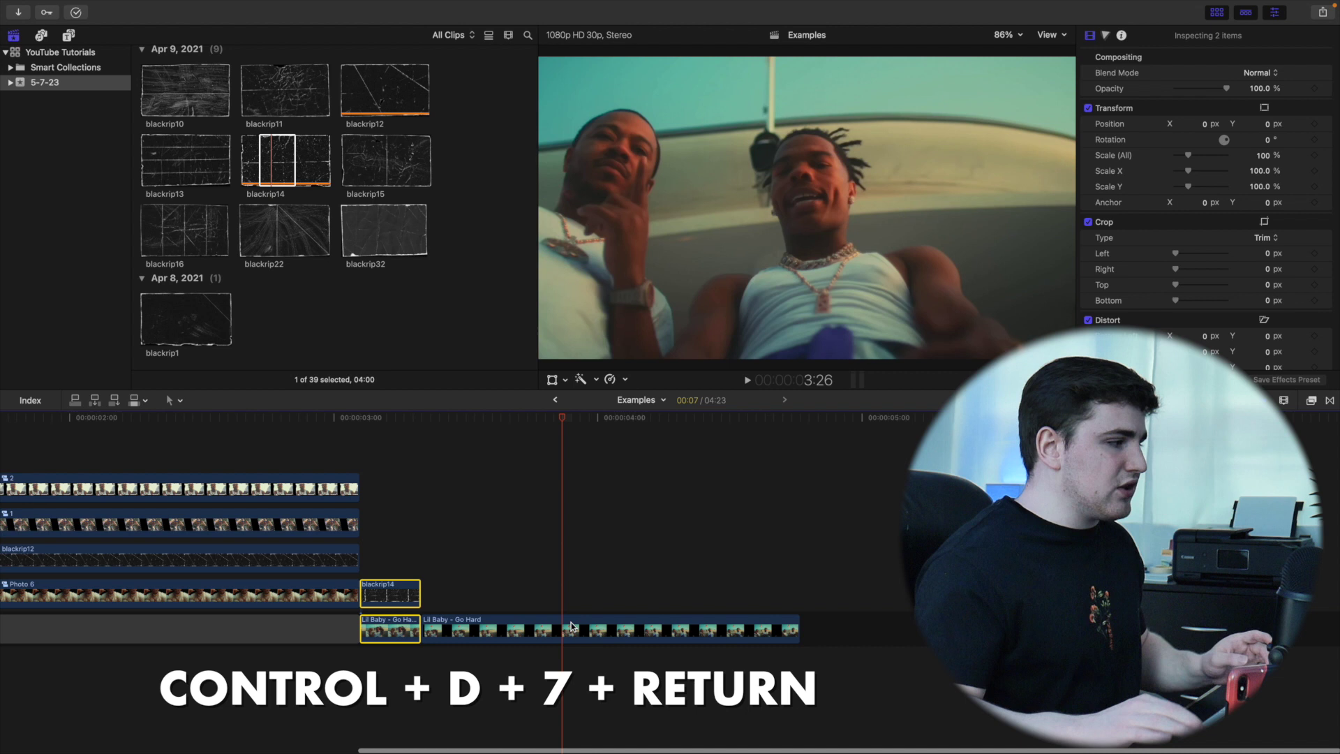
scroll(491, 537, left, 3)
click(547, 539)
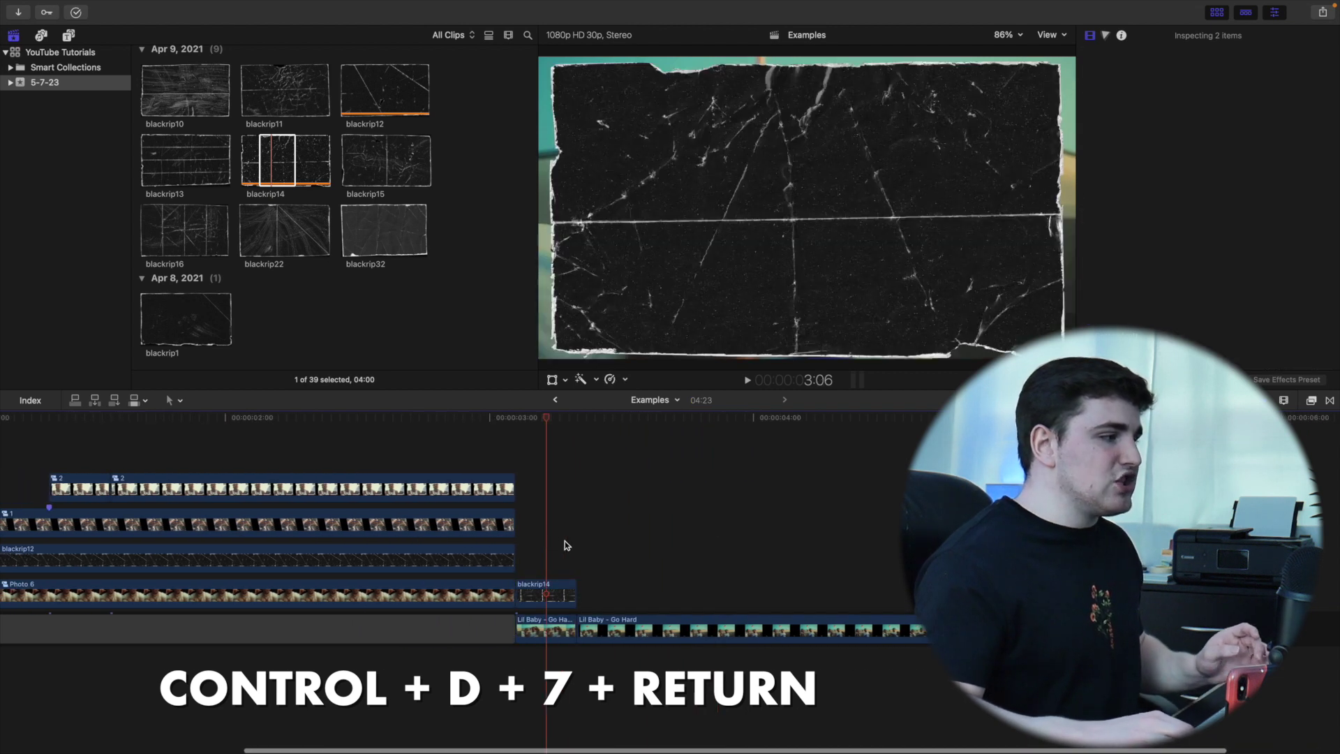
scroll(566, 543, left, 2)
click(598, 591)
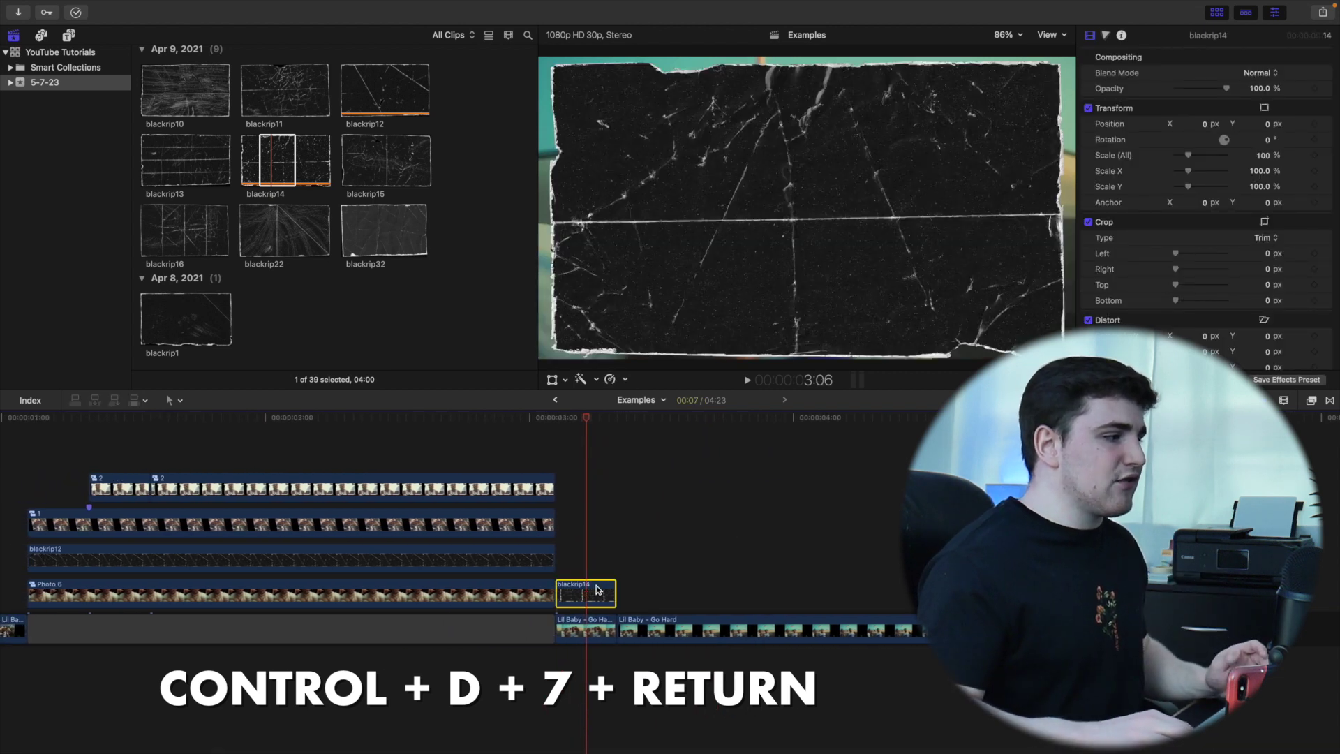
drag(1265, 144, 1268, 152)
click(1257, 73)
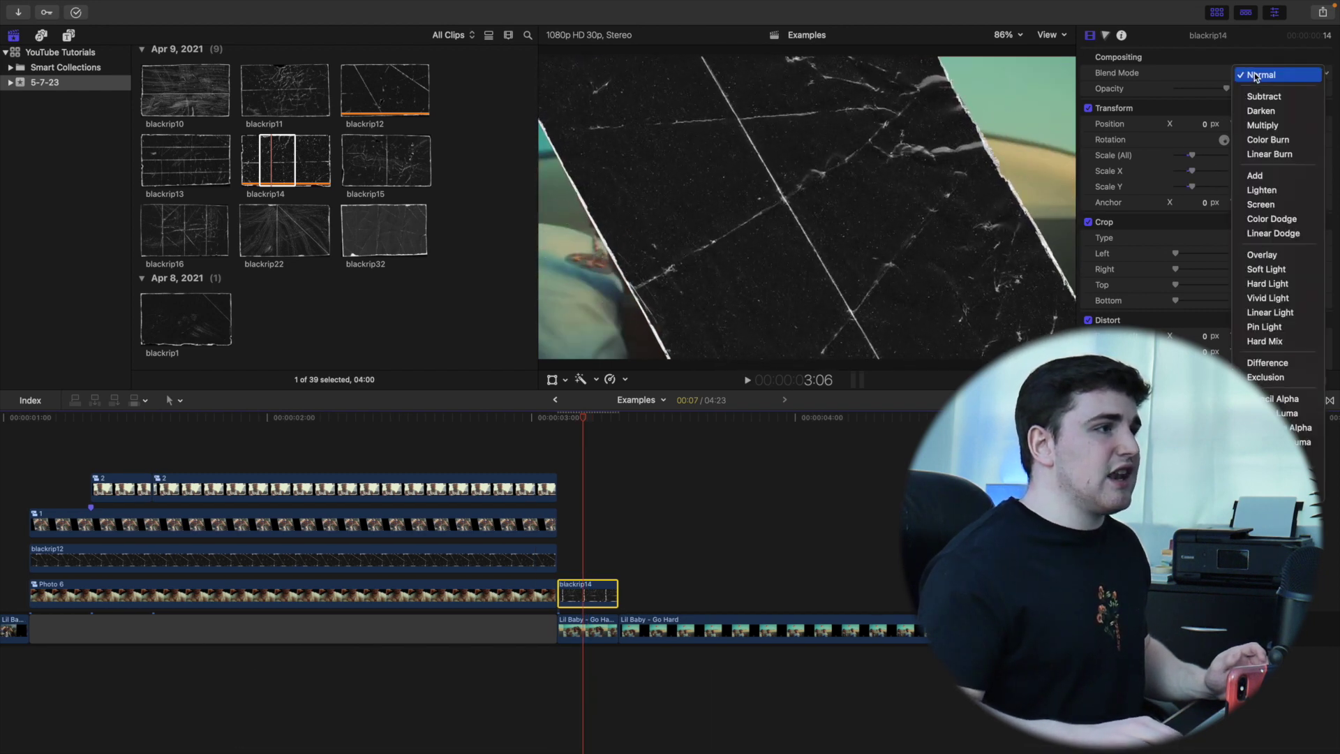
click(1280, 404)
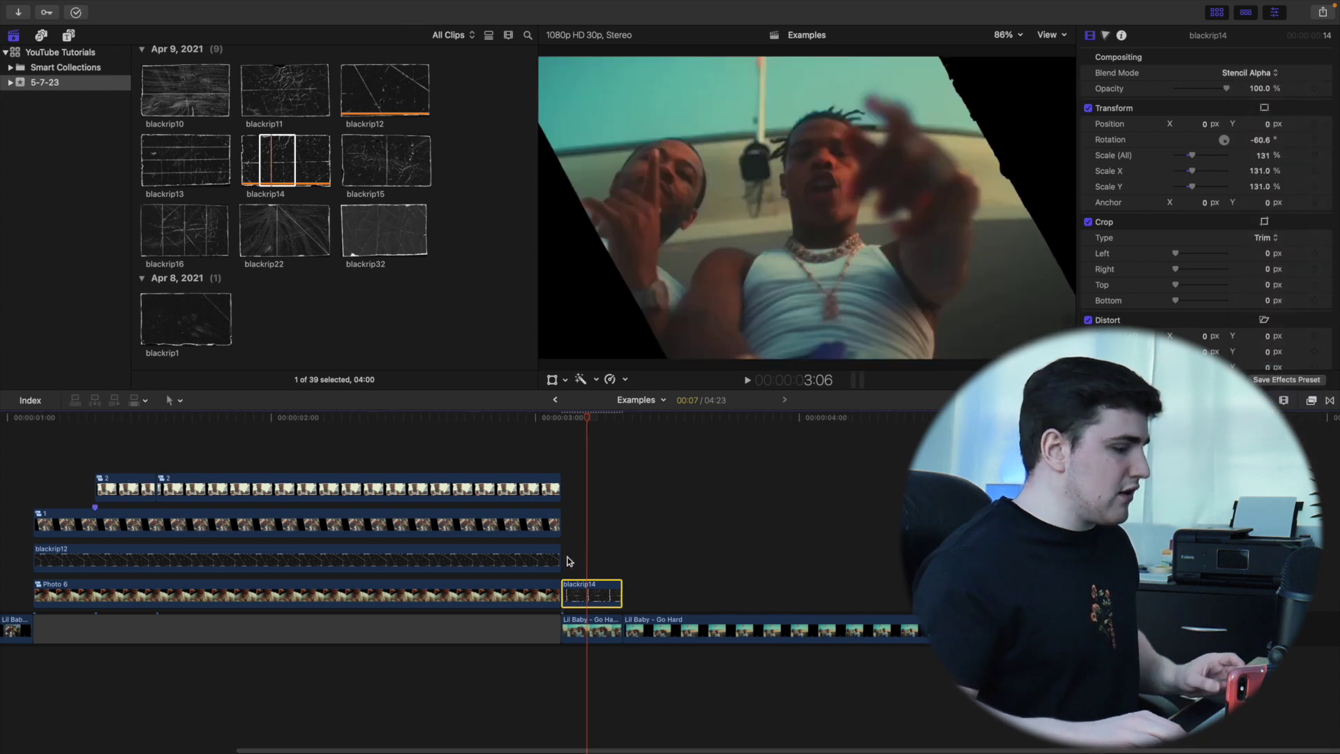
- Duplicate blackrip14 into the lane above in Screen mode and select both overlays with the clip beneath
drag(594, 587, 607, 560)
click(1277, 73)
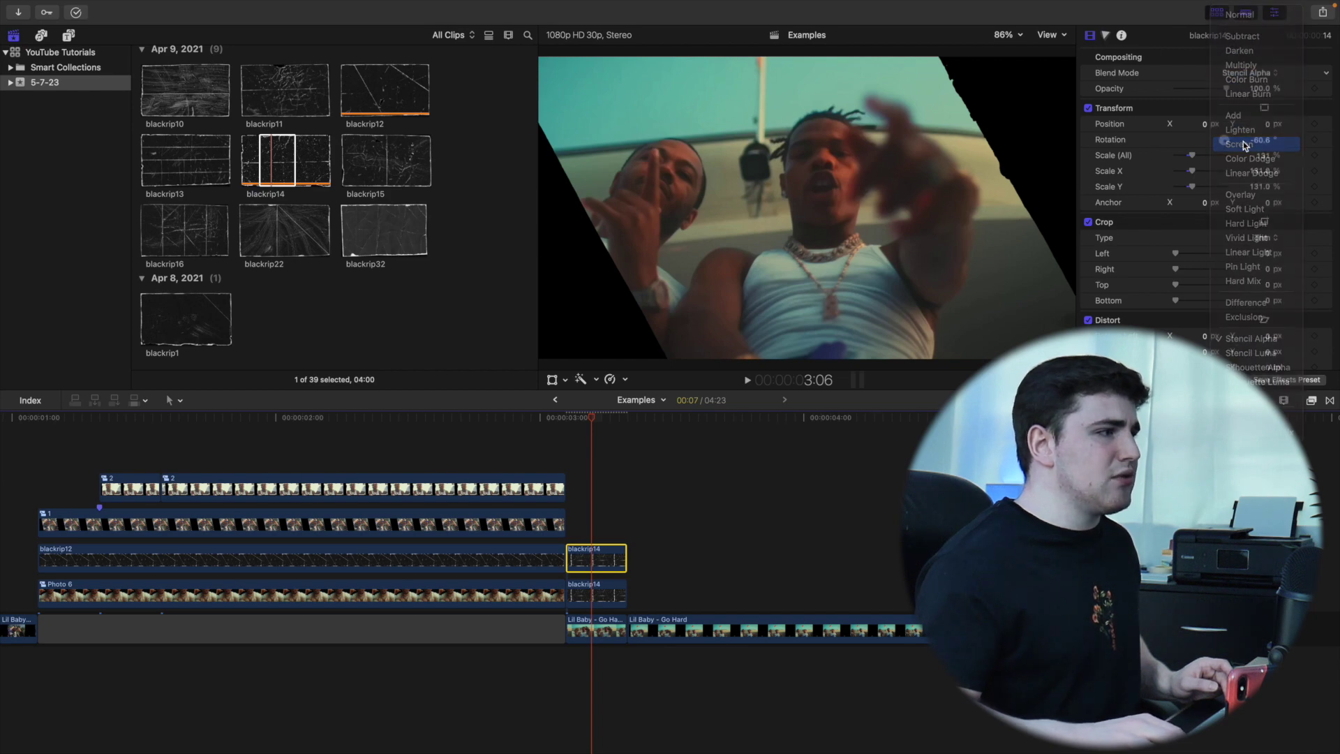
click(1242, 145)
drag(577, 491, 605, 650)
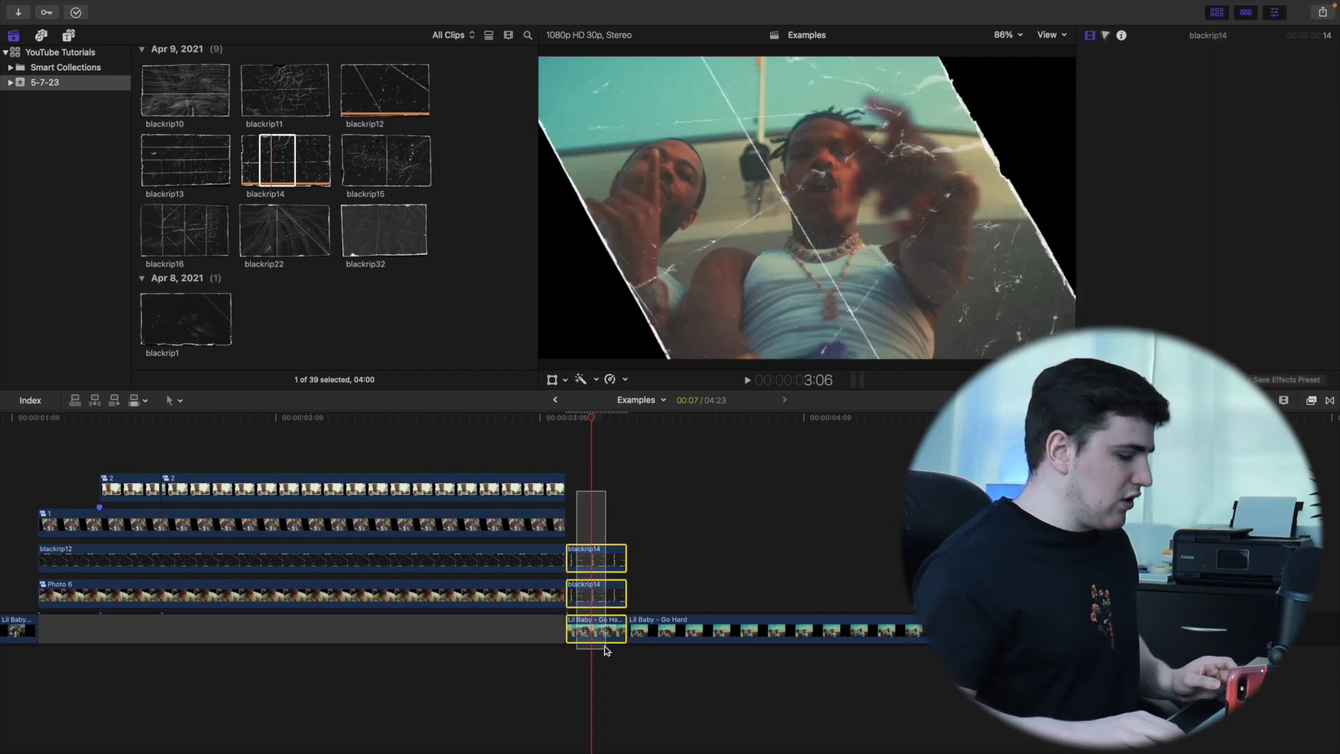
- Combine the three selected layers into a compound clip named '3'
key(alt+g)
text(3)
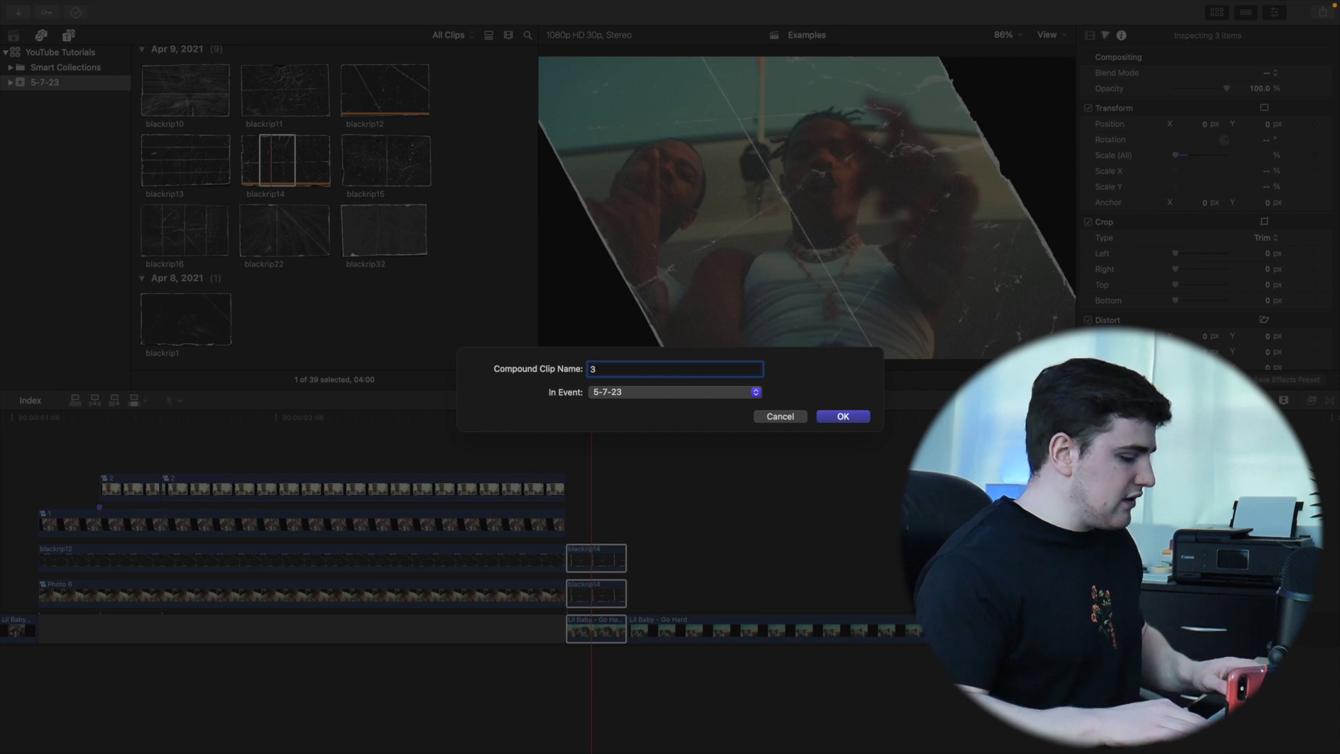
key(Return)
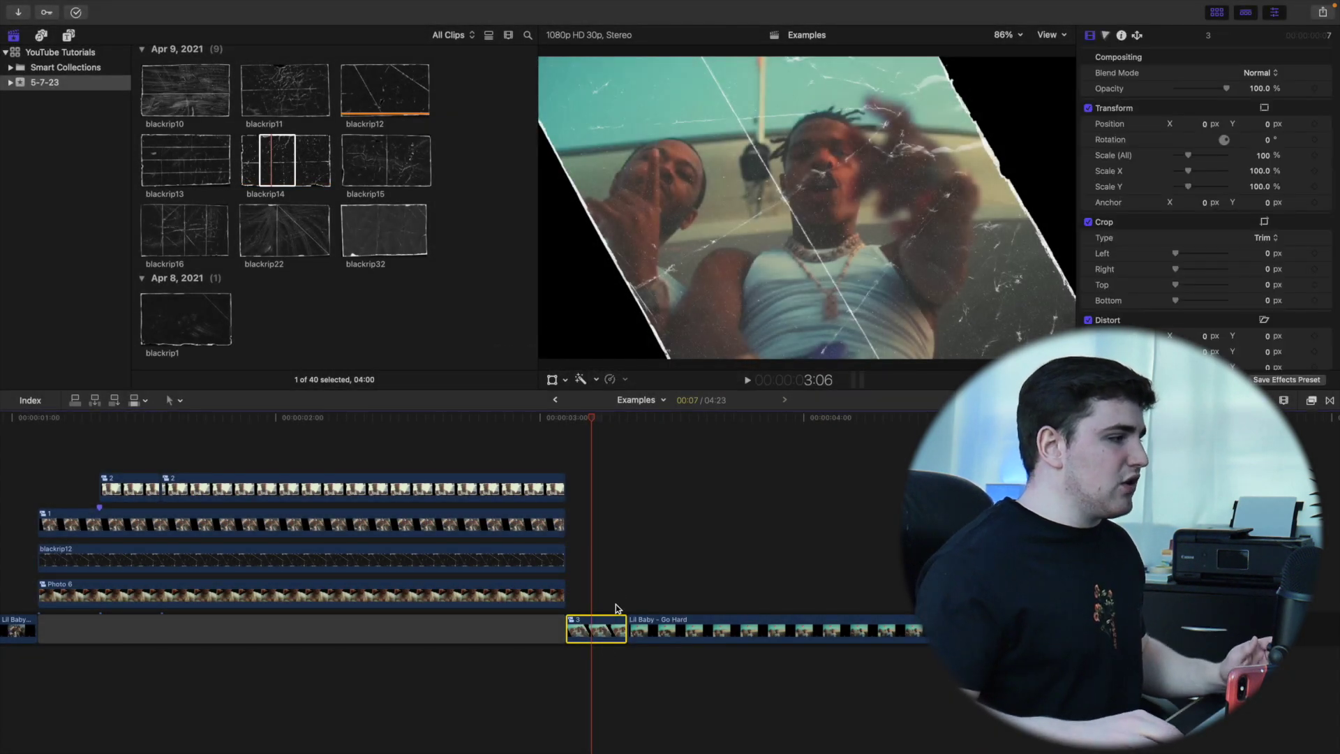
- Move clip 3 atop the transition stack and trim all five layers to end at 2:01
scroll(489, 559, left, 5)
click(282, 453)
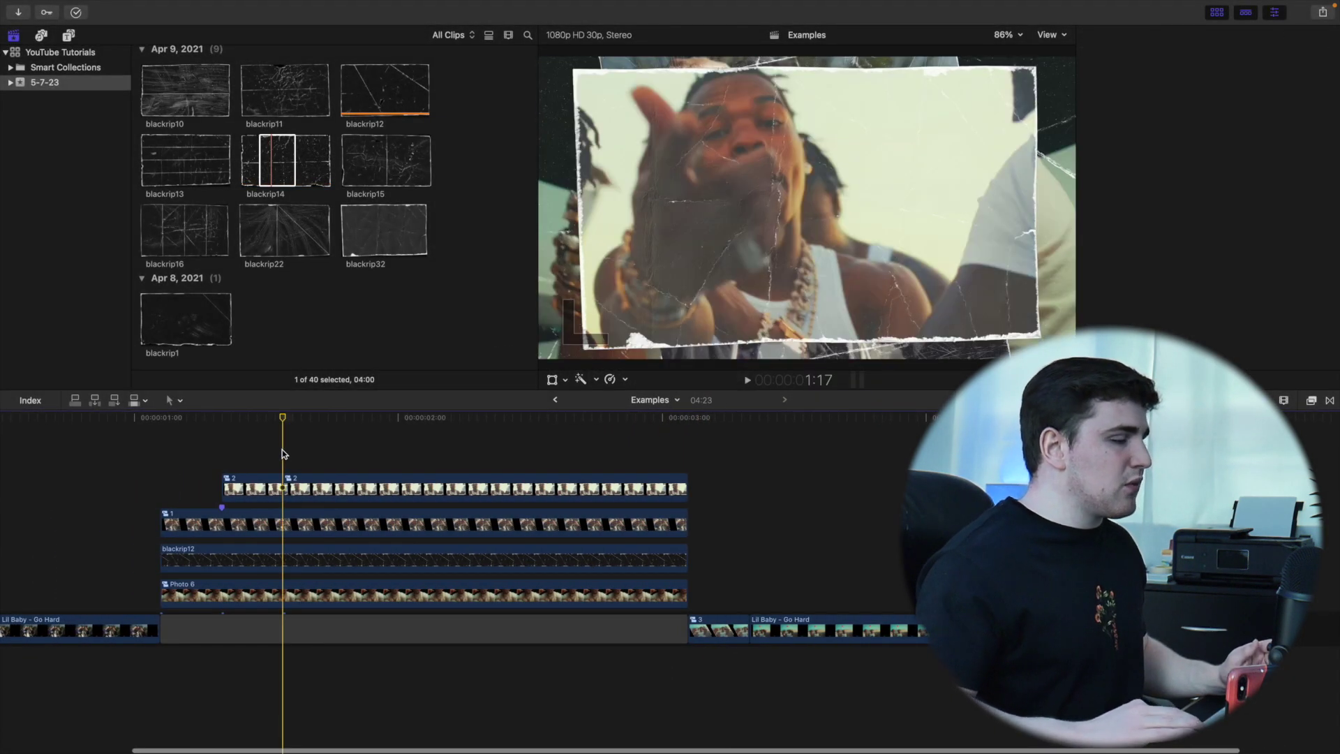
key(space)
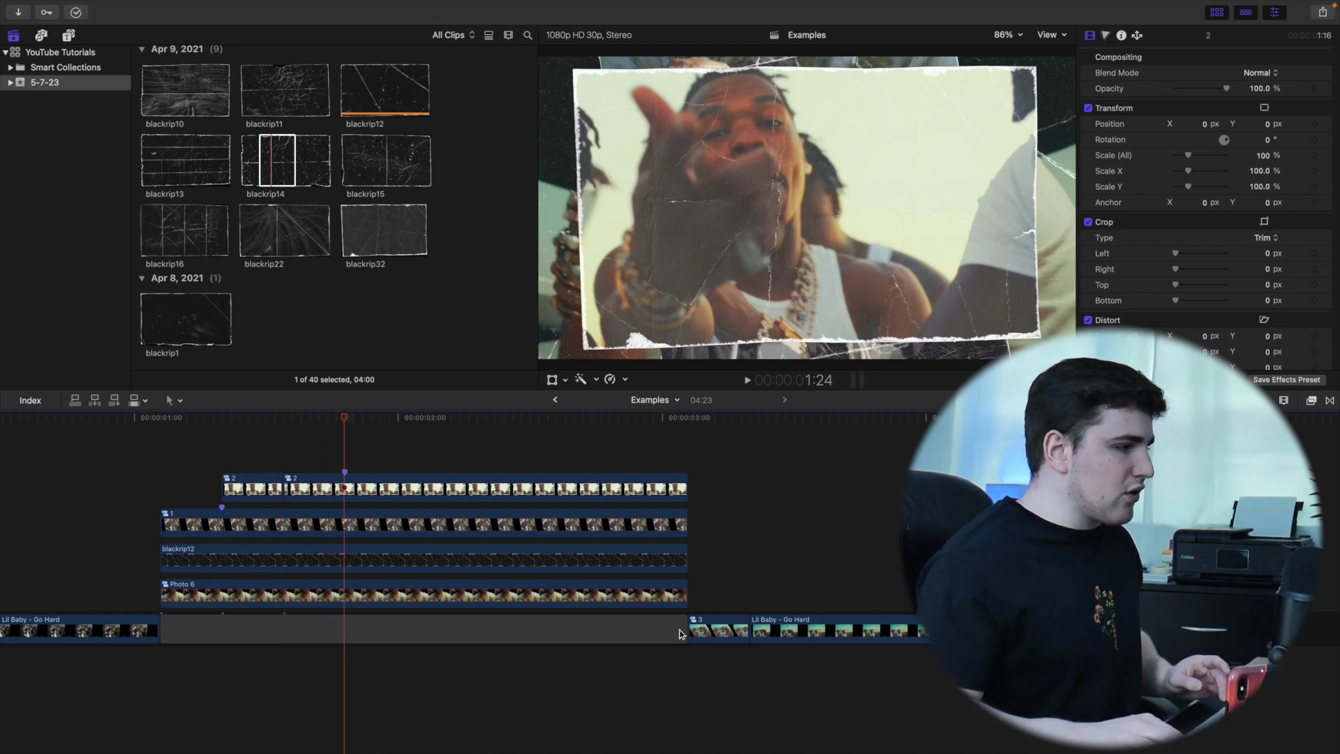
drag(716, 622, 372, 439)
click(408, 439)
drag(462, 501, 471, 631)
key(alt+])
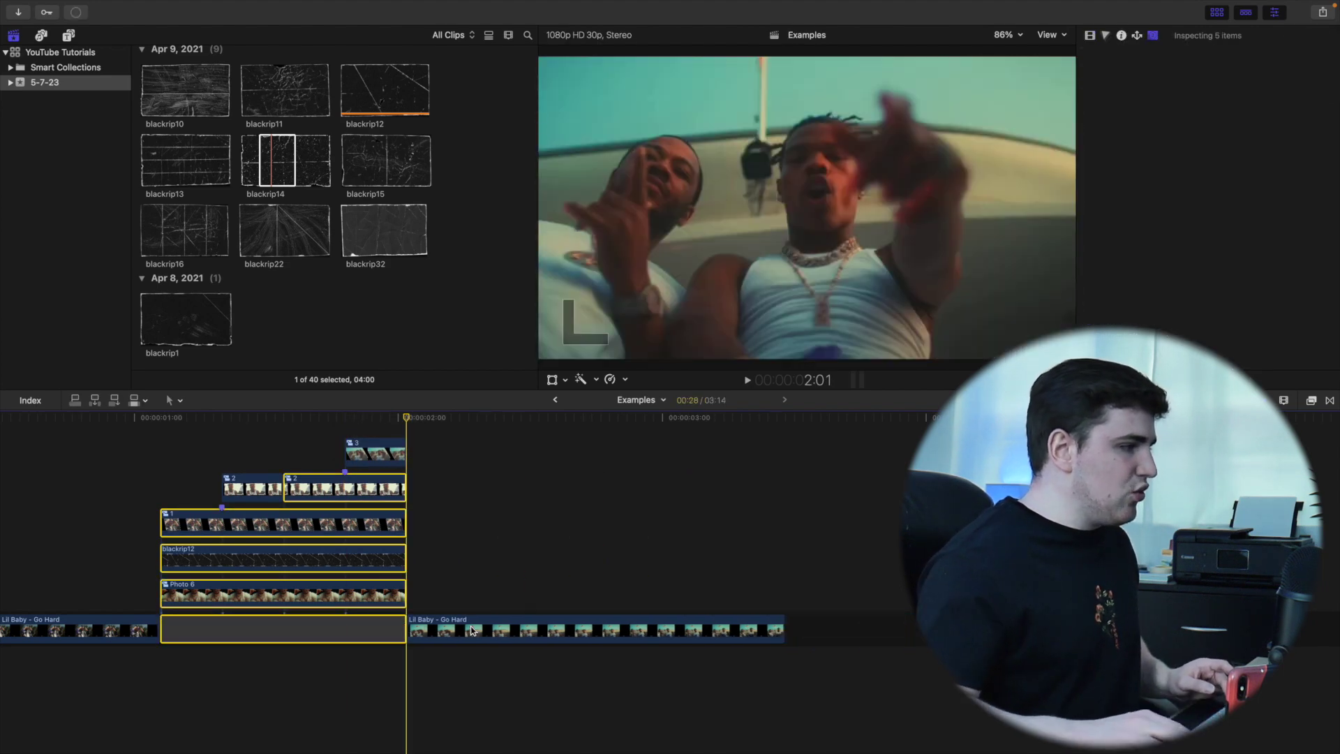
- Deselect the clips and open the Examples project from the browser's Projects list
scroll(471, 631, left, 5)
click(402, 464)
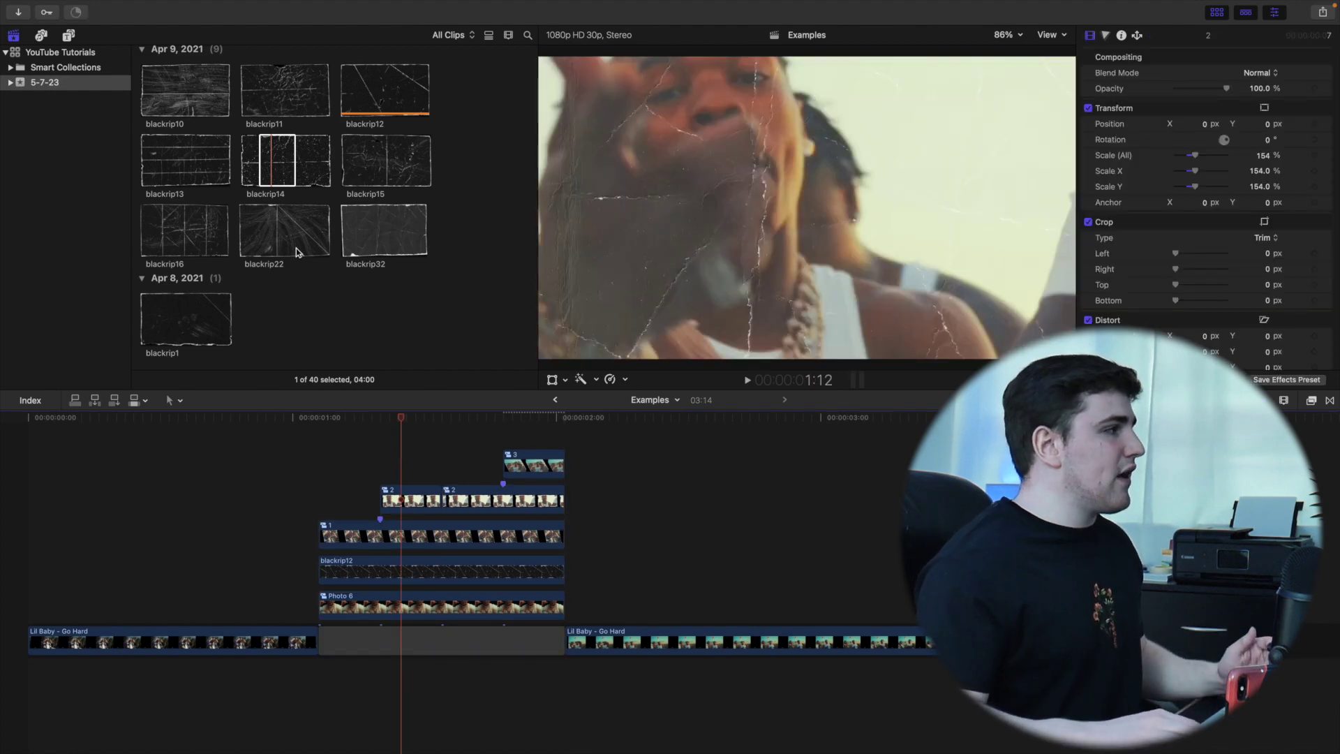
scroll(377, 238, up, 10)
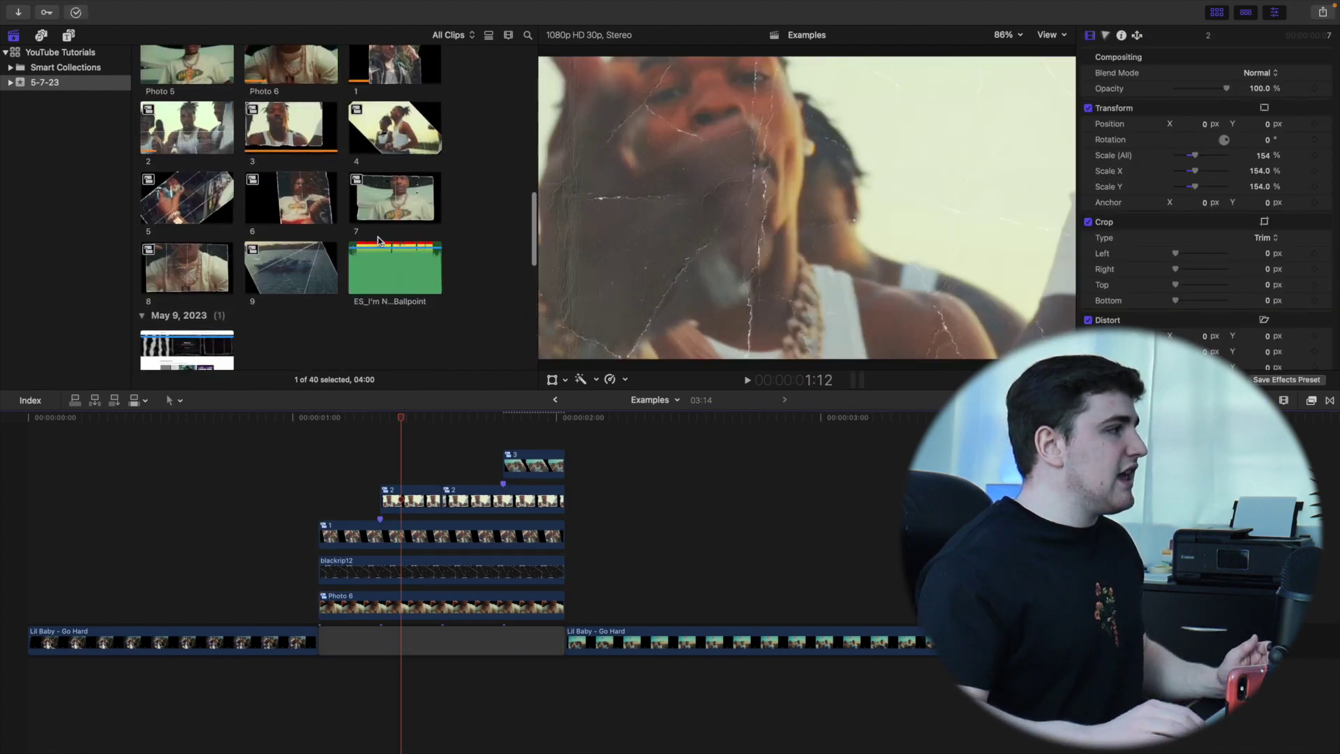
click(195, 305)
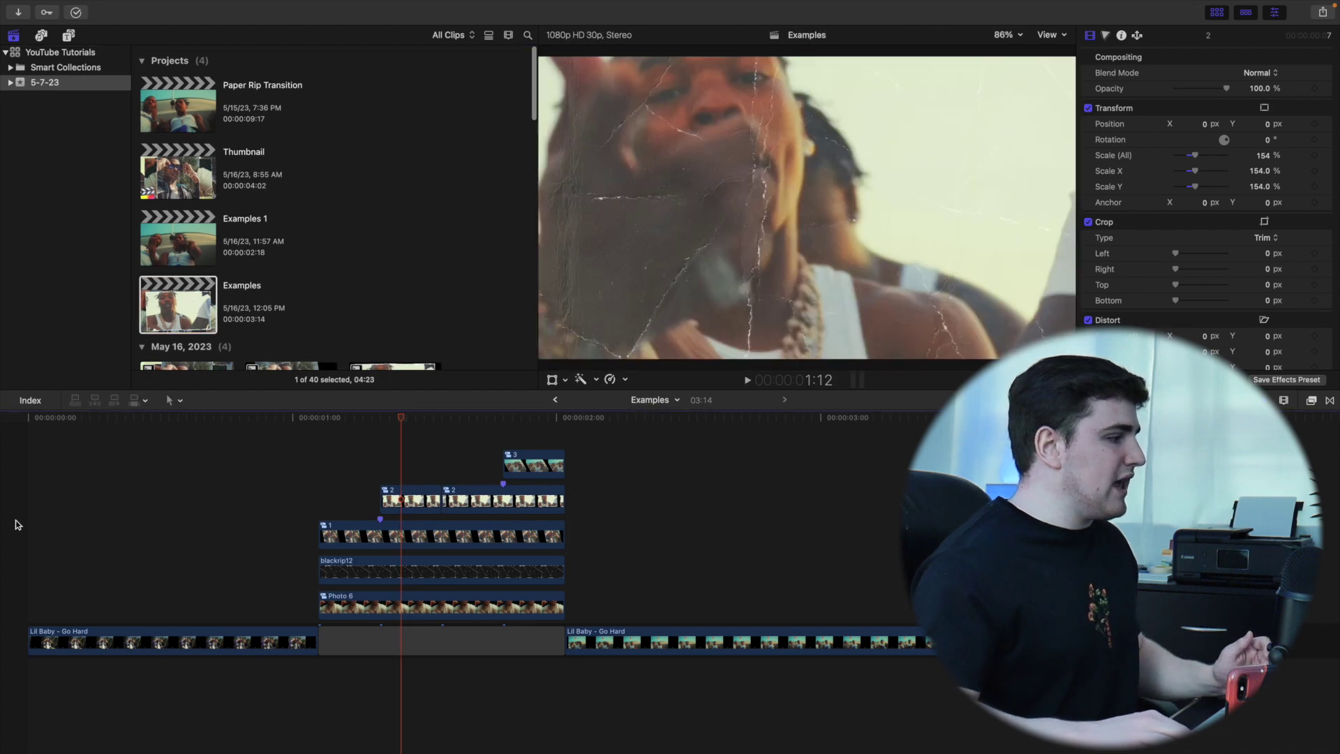
key(Home)
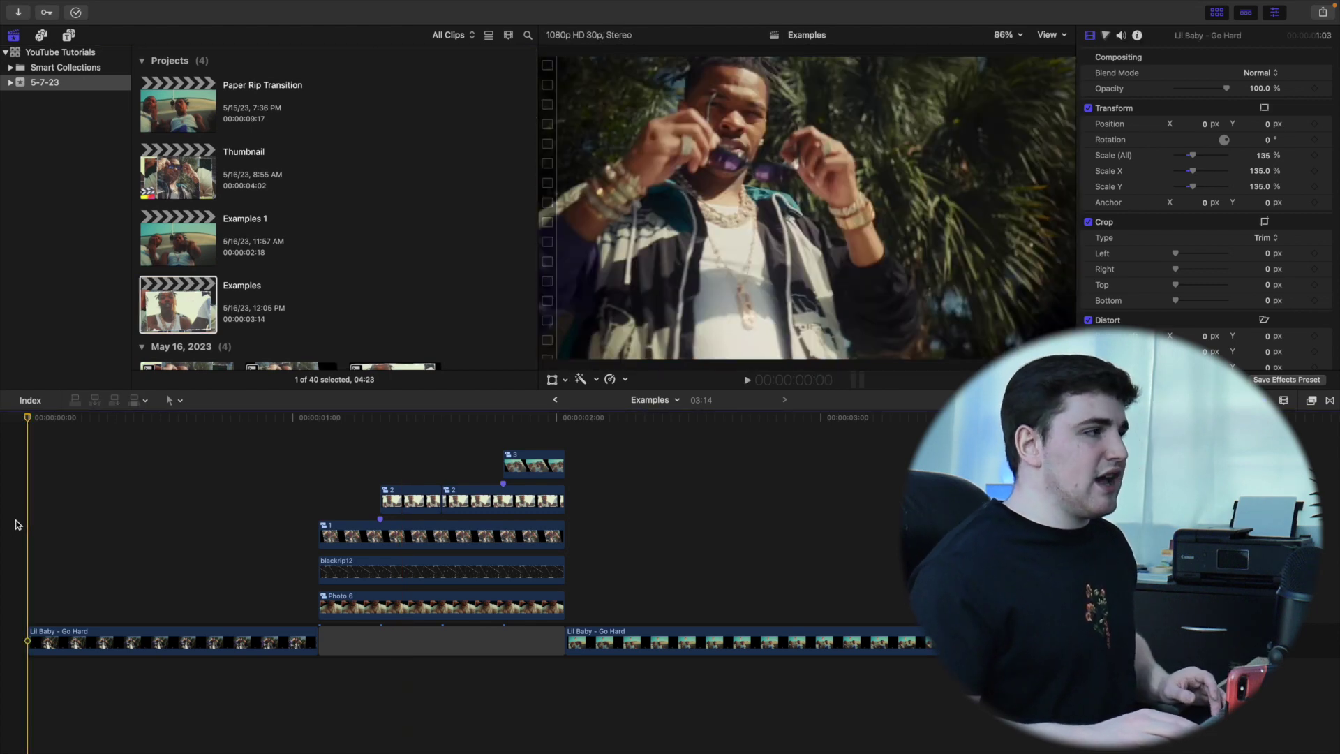
key(space)
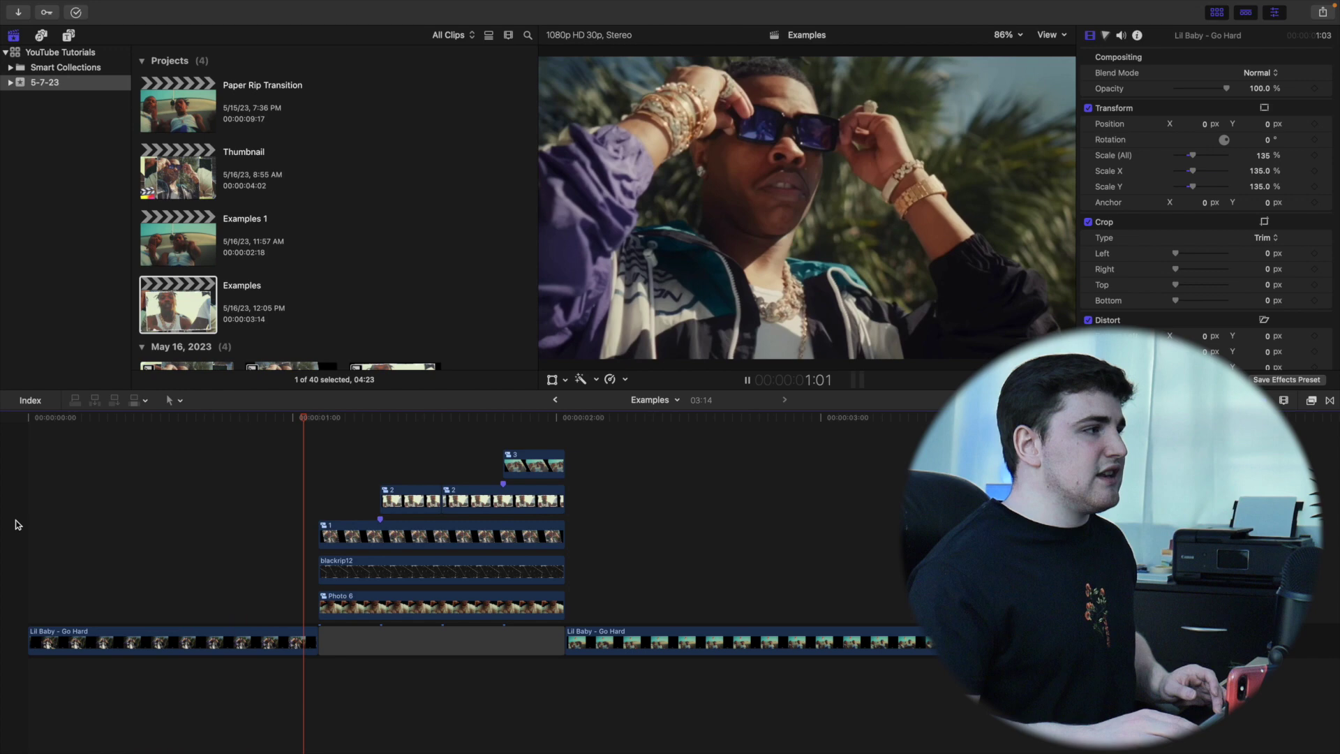
key(Home)
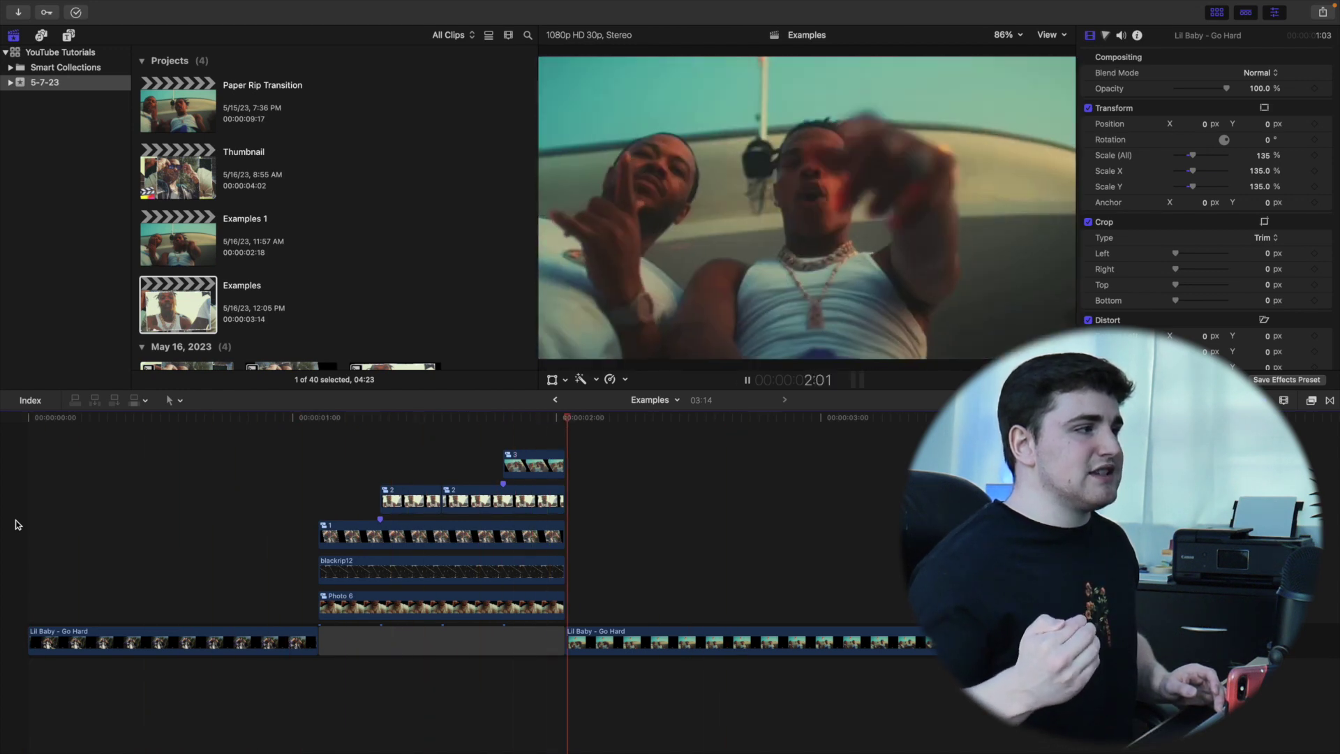
key(space)
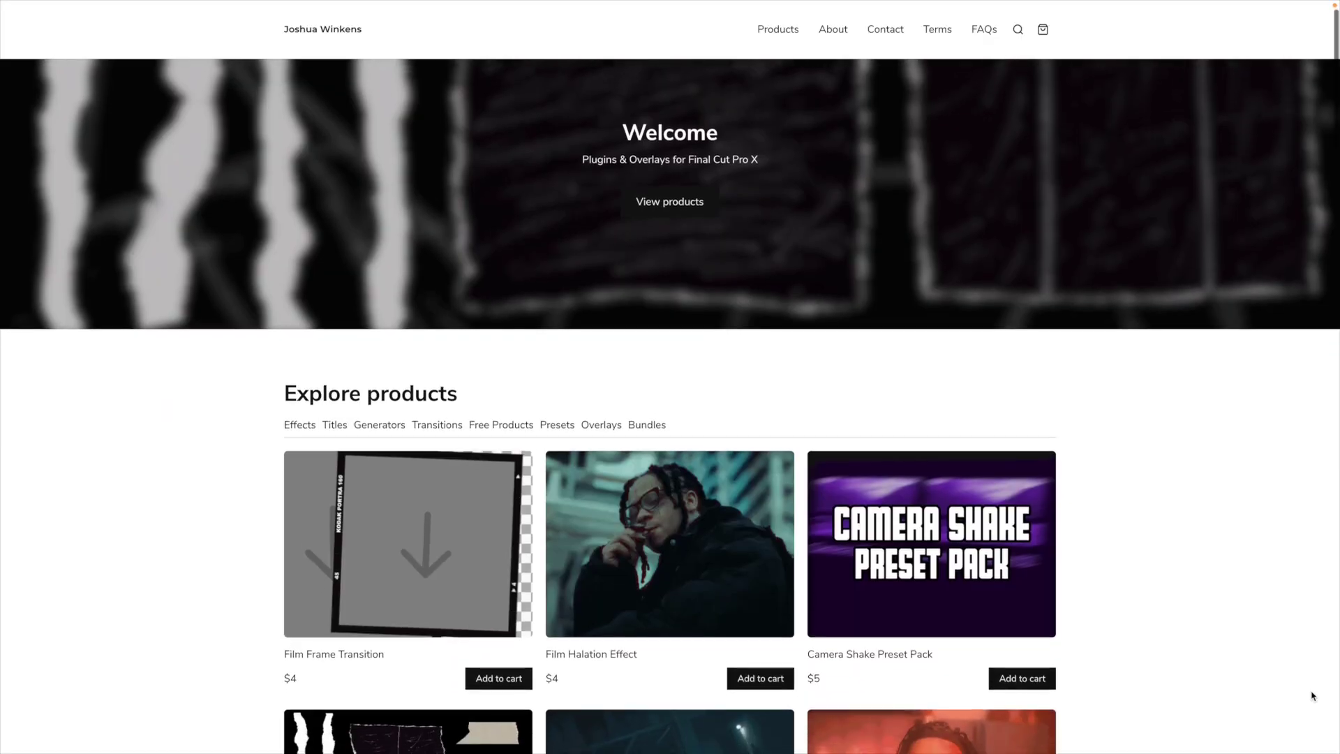
scroll(1314, 696, down, 4)
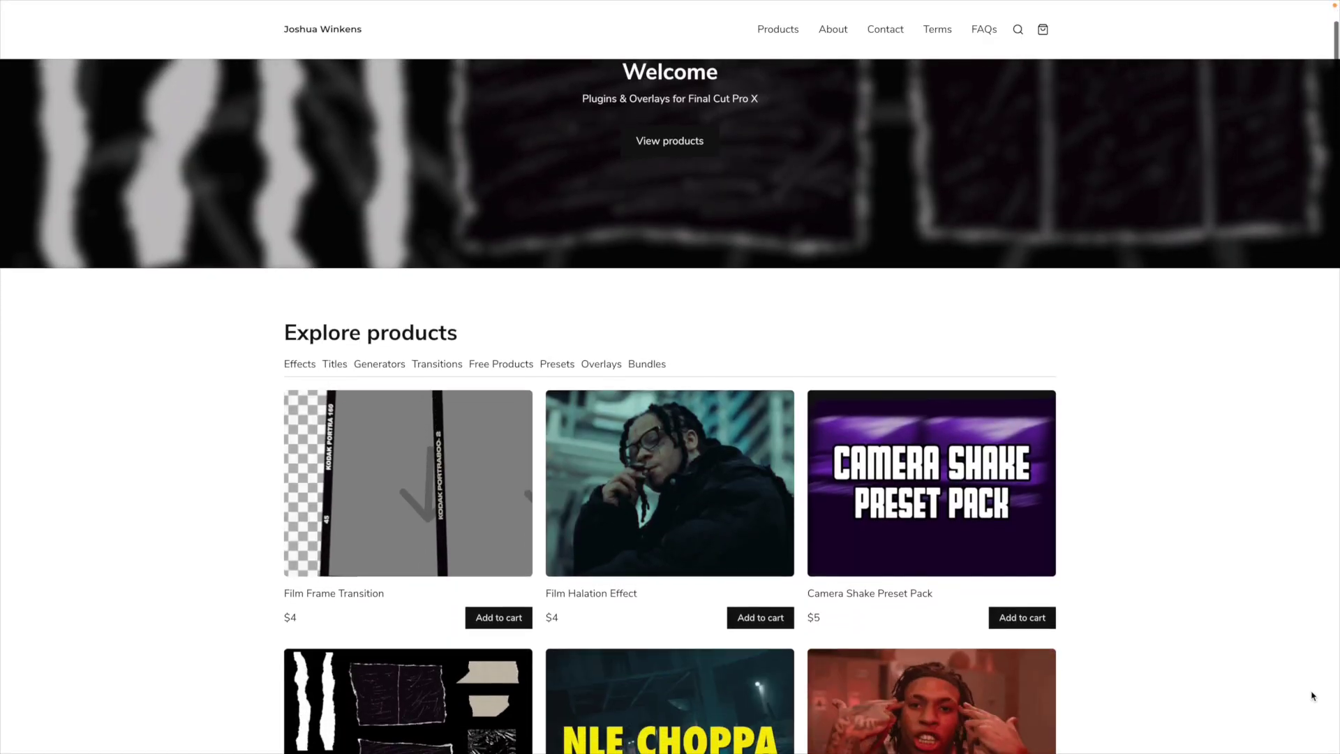
scroll(1313, 696, down, 2)
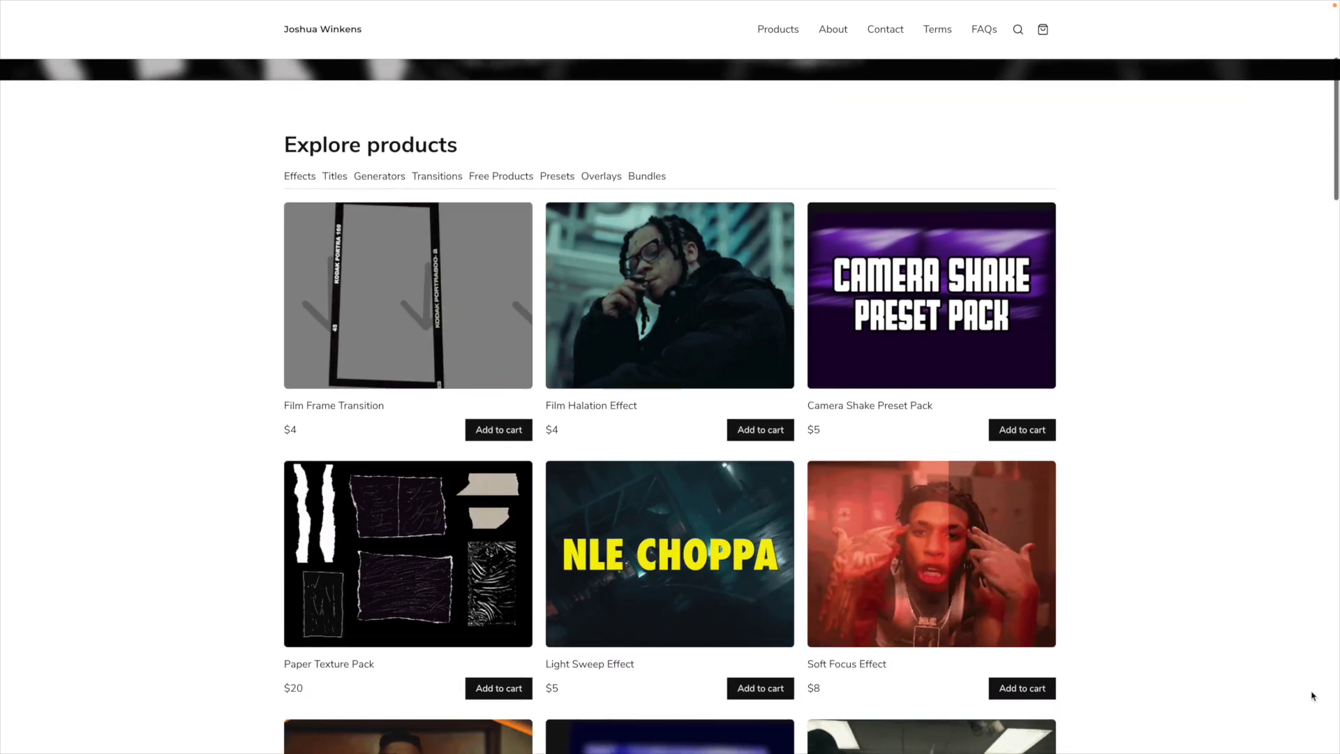
scroll(1312, 694, down, 3)
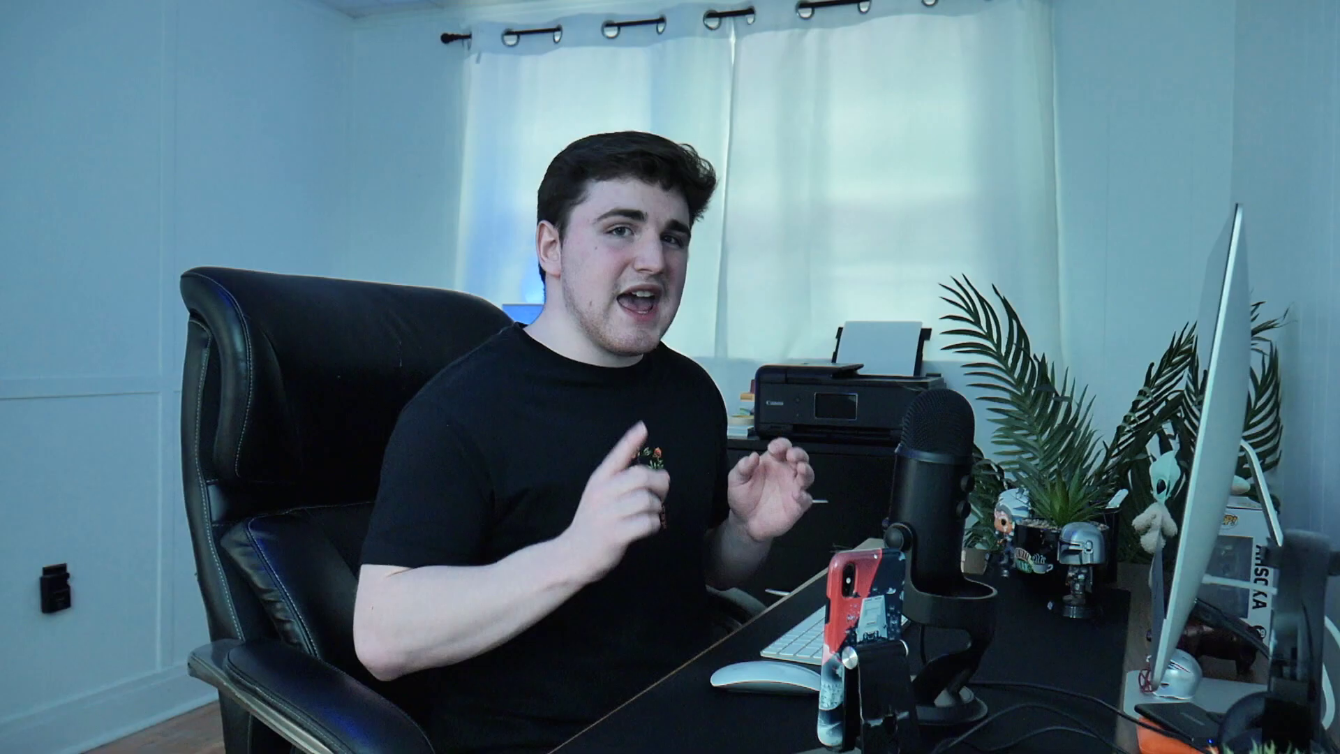